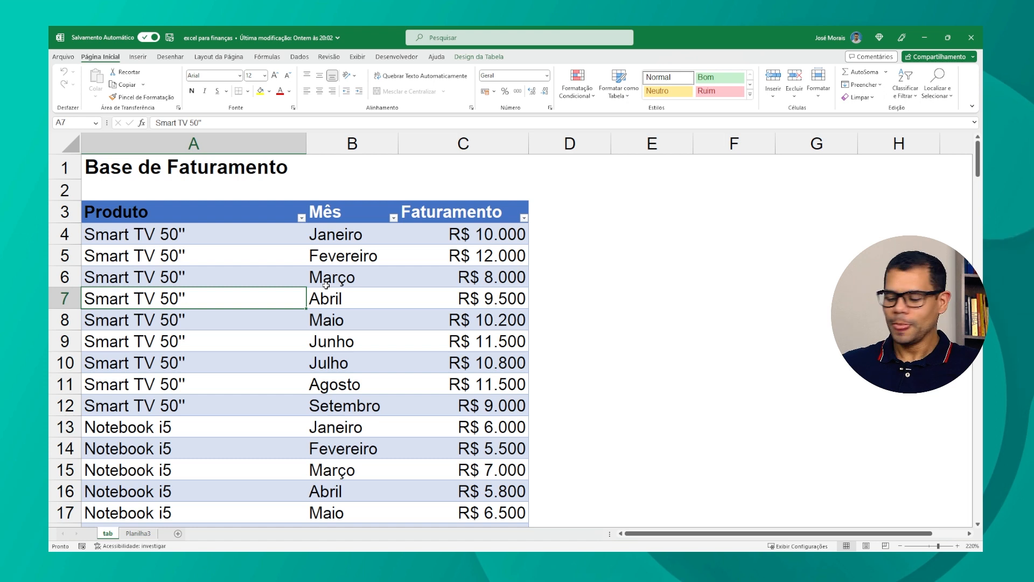
Step: Copy the whole Base de Faturamento table and paste it as values only starting at cell E3
key(Up)
key(Up)
key(Up)
key(Up)
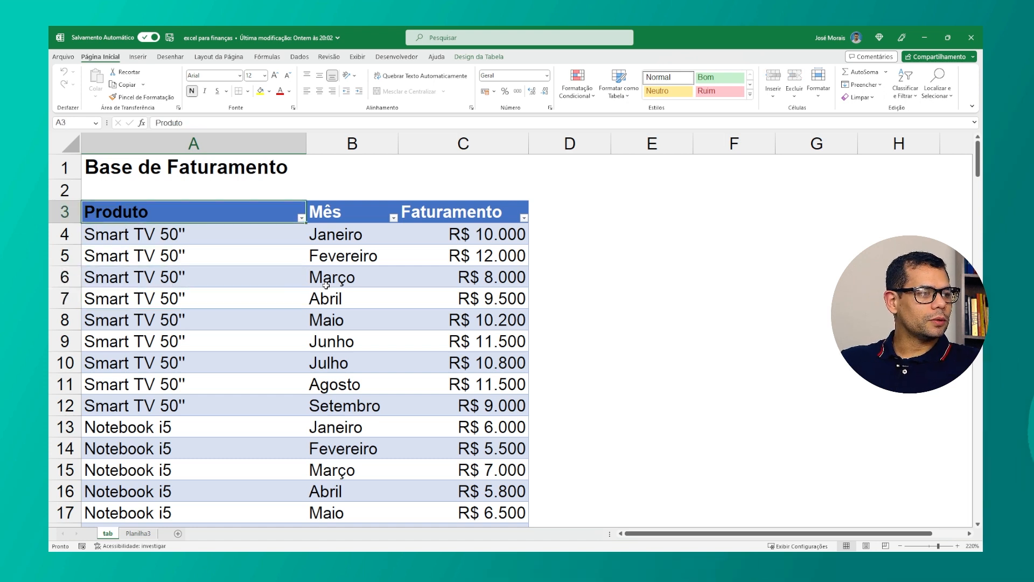
key(Down)
key(Up)
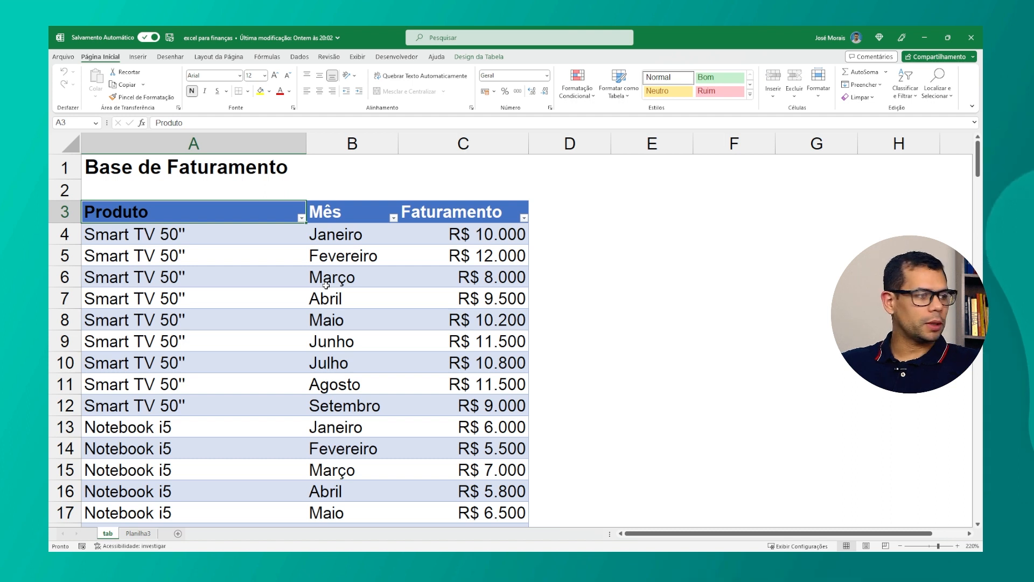
key(ctrl+shift+Right)
key(ctrl+shift+Down)
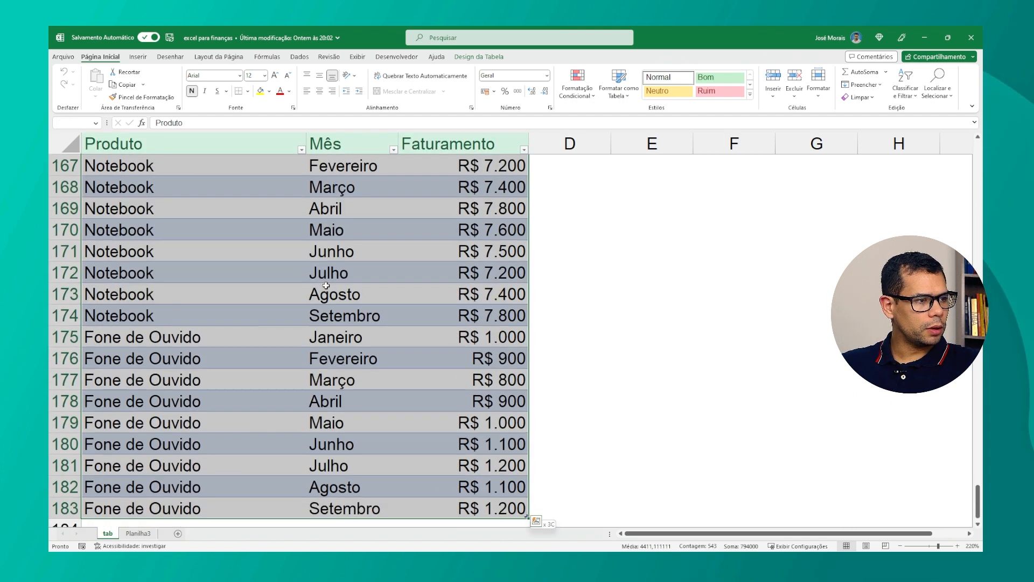
key(ctrl+c)
key(Right)
key(Right)
key(Right)
key(Right)
key(Right)
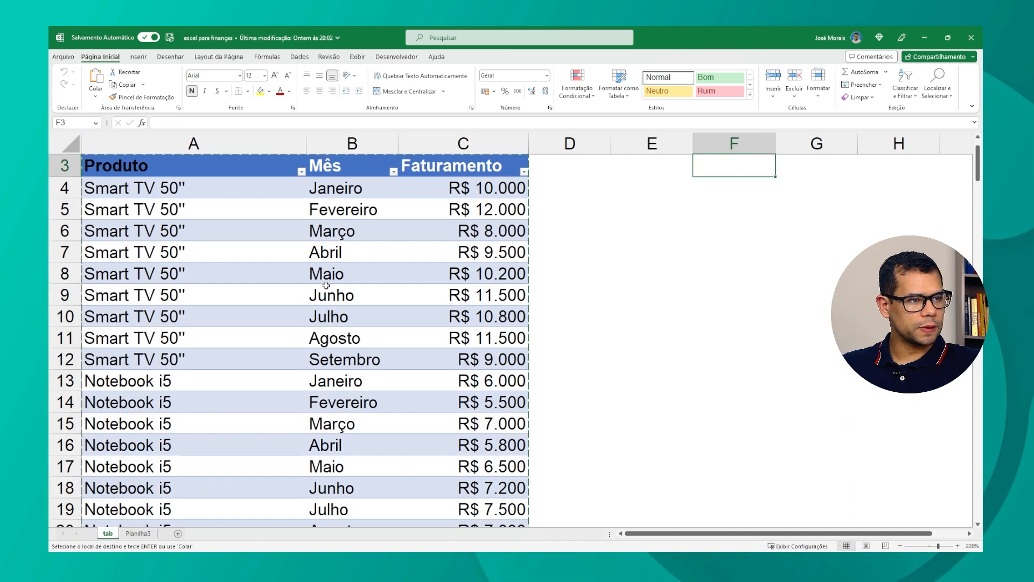
key(Left)
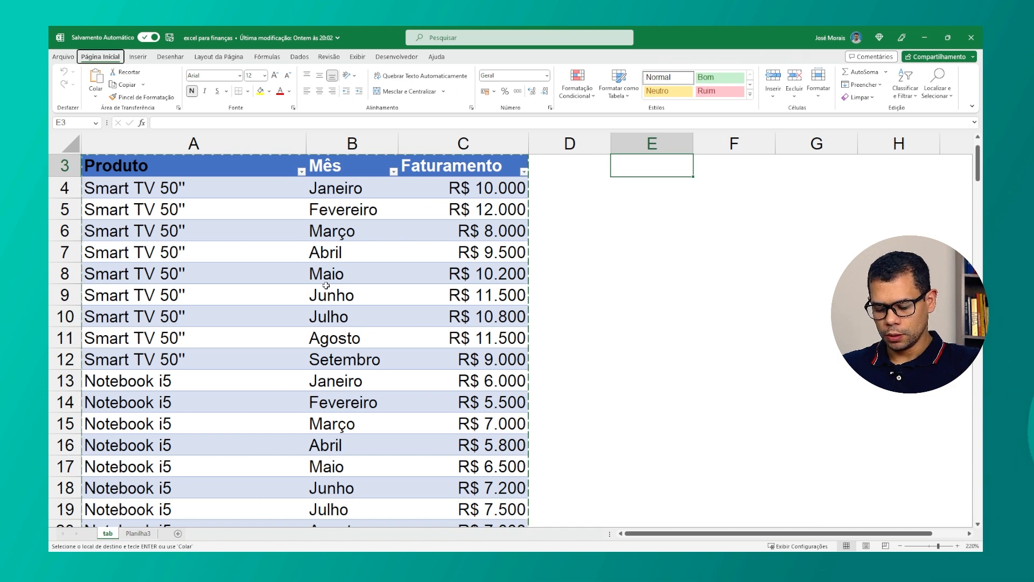
key(ctrl+shift+v)
Step: Inspect the pasted columns and the original table's cells, comparing their formatting and values
key(Up)
key(Up)
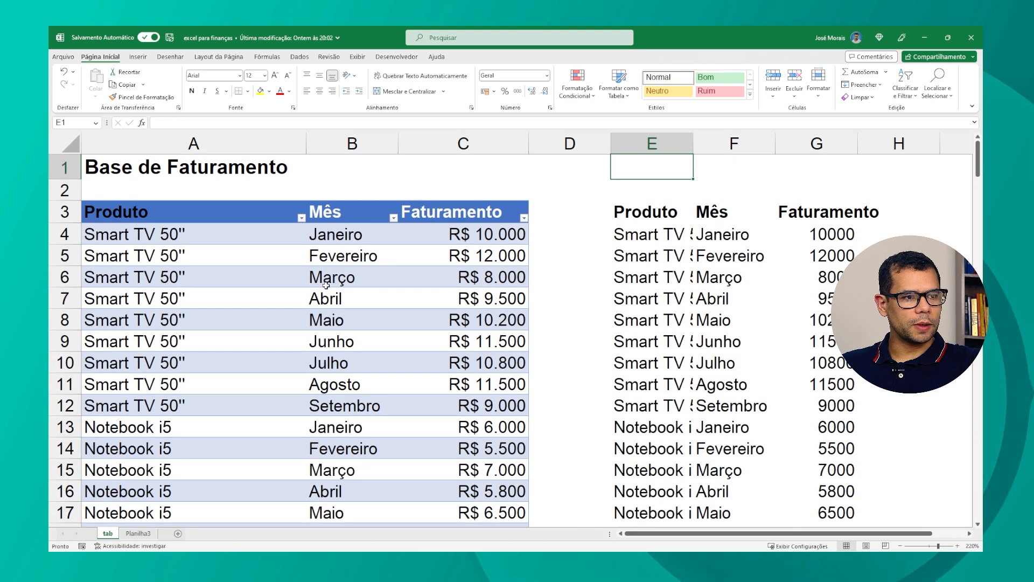
key(Down)
key(Down)
key(Right)
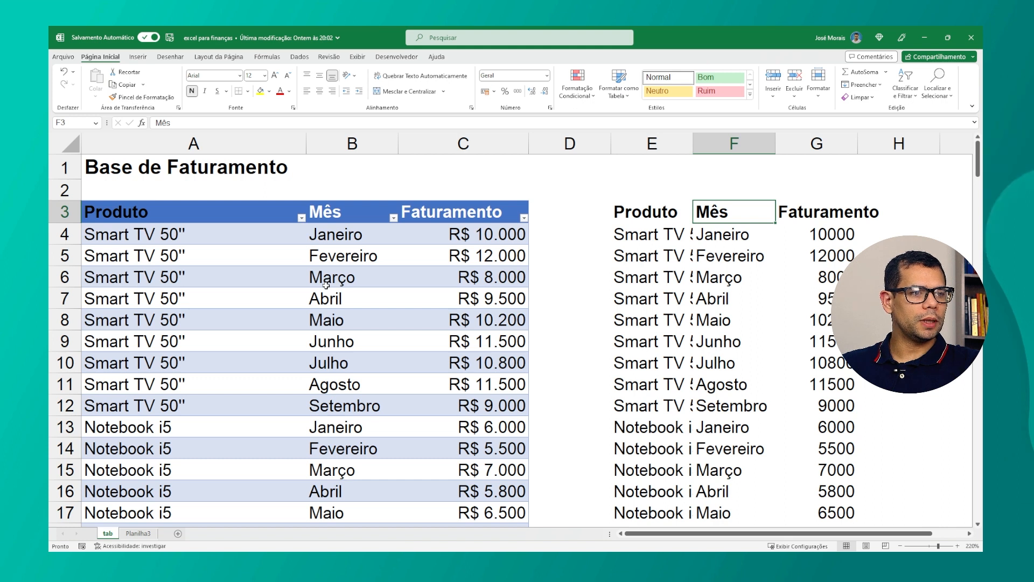
key(Left)
key(Down)
key(Down)
key(Down)
key(Up)
key(Left)
key(Left)
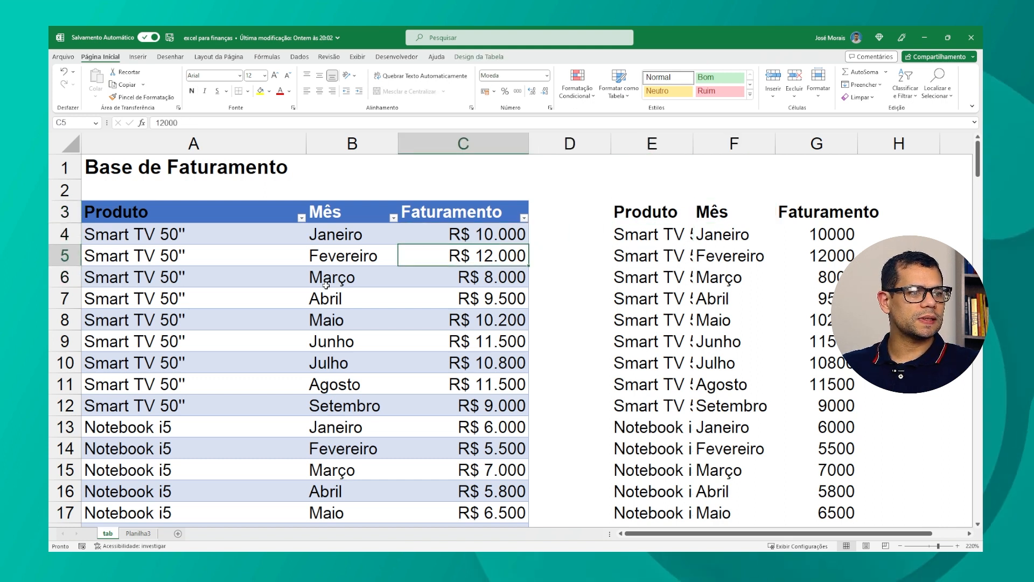
key(Down)
key(Down)
key(Down)
key(Up)
key(Up)
key(Up)
key(Up)
key(Up)
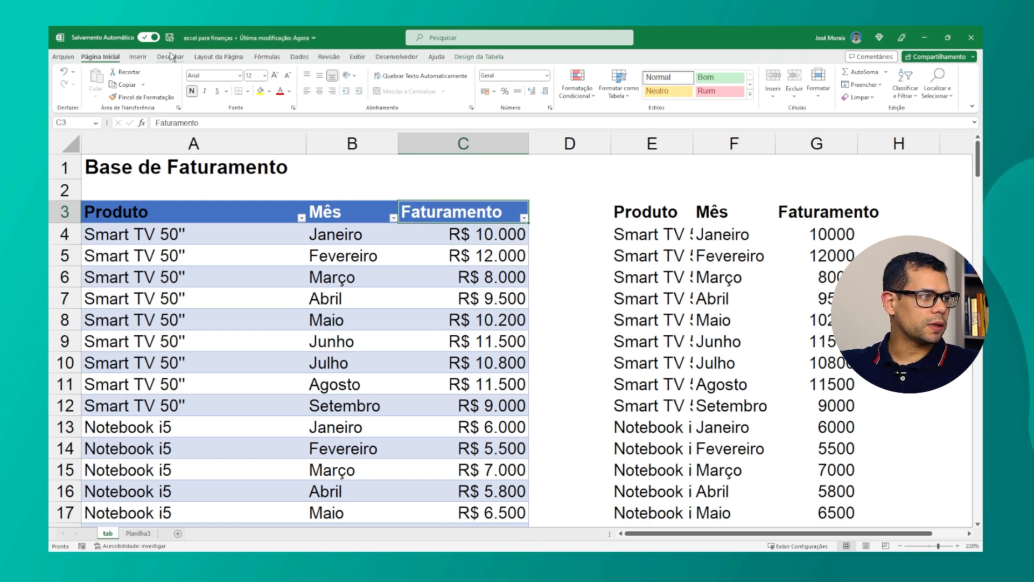
Step: Review the Insert options and the original table's name in the table design settings
click(138, 57)
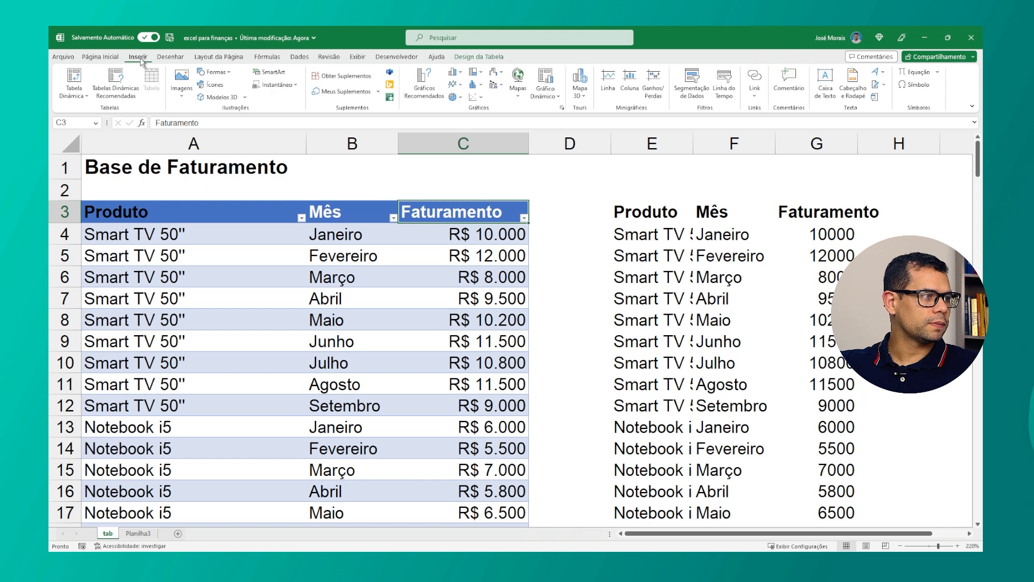
click(152, 237)
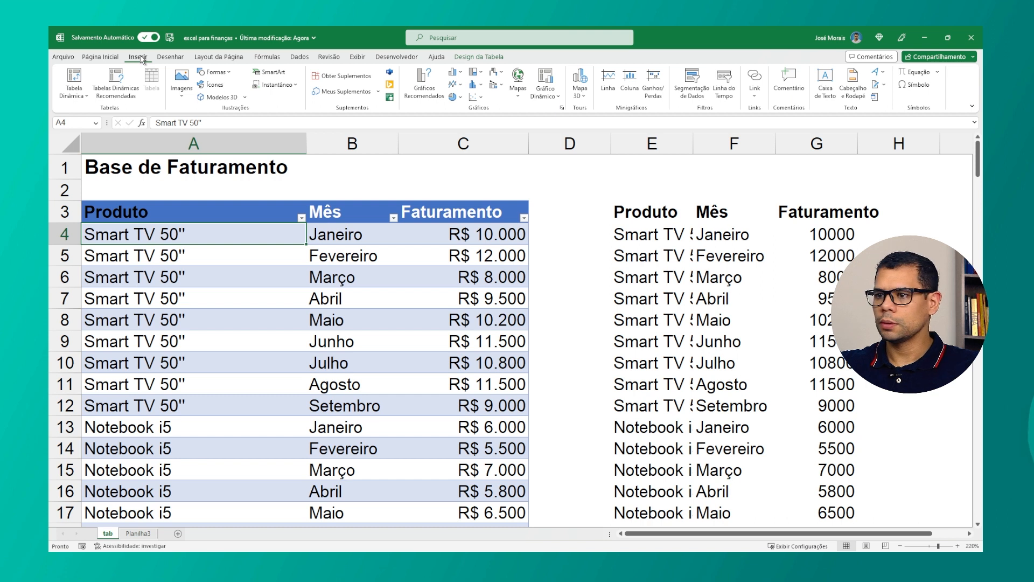
click(74, 79)
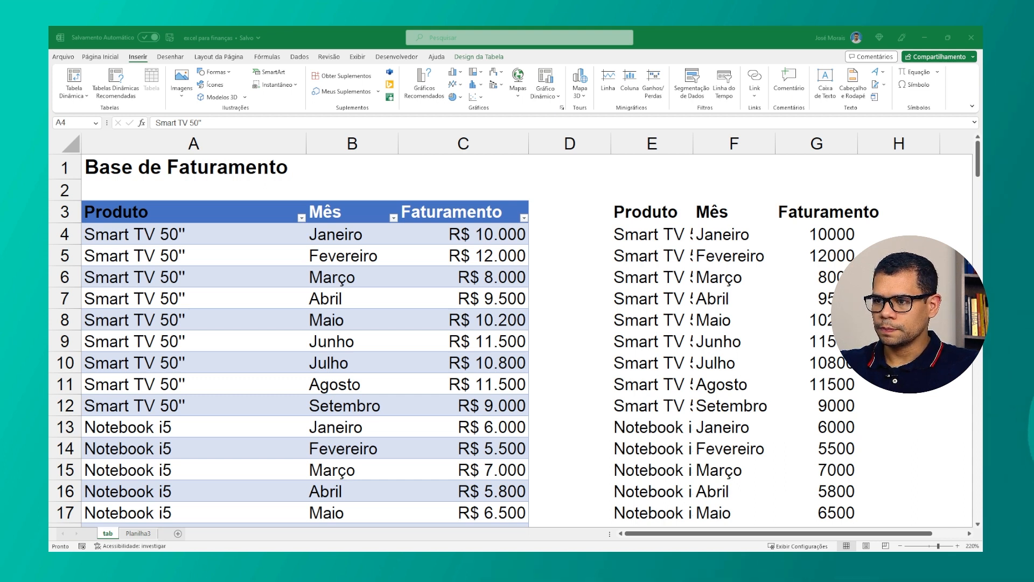
click(423, 190)
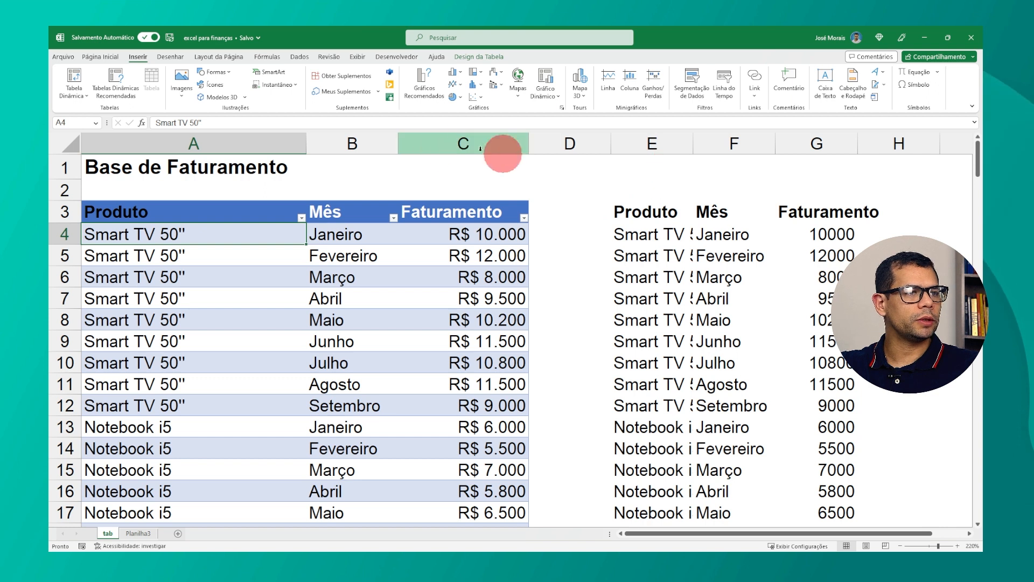
click(485, 57)
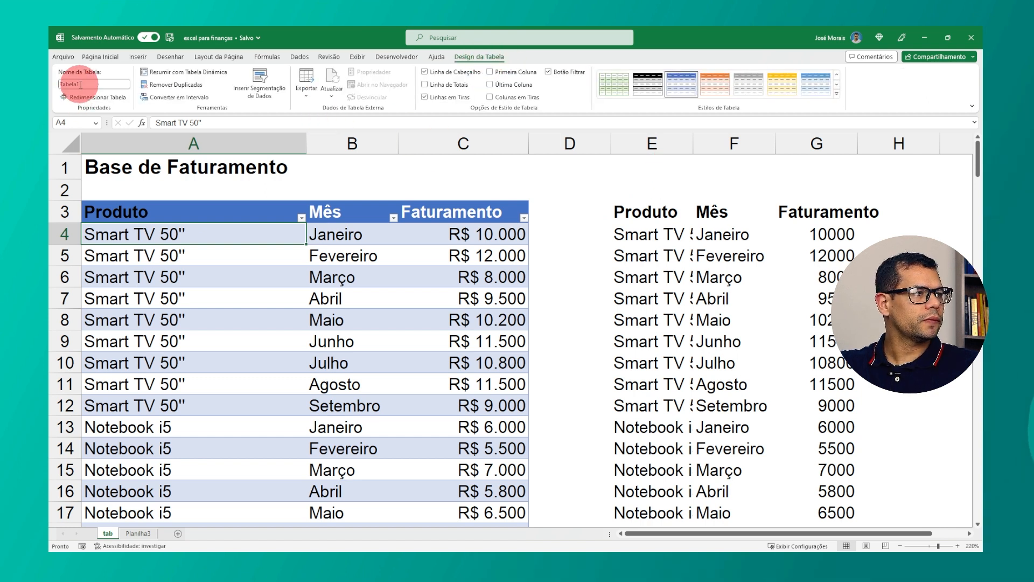
drag(58, 84, 115, 84)
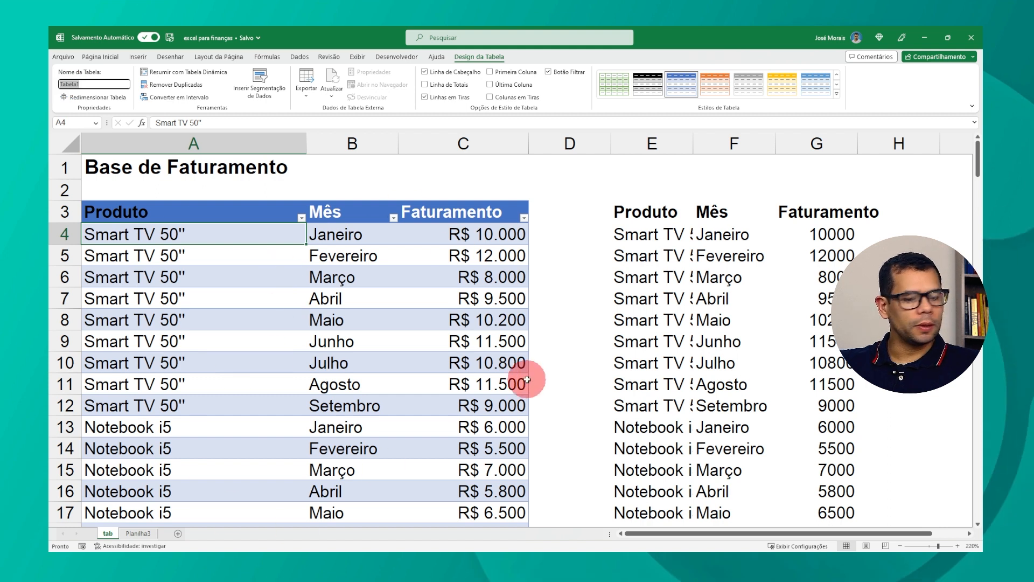
key(Escape)
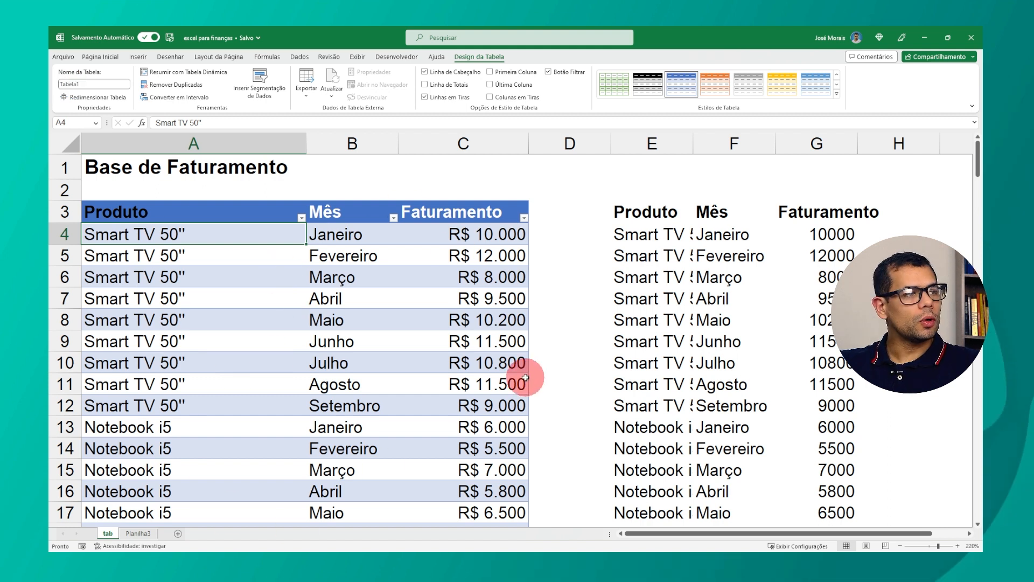
Step: Examine the full extent of the pasted data range in columns E to G
click(100, 56)
click(628, 233)
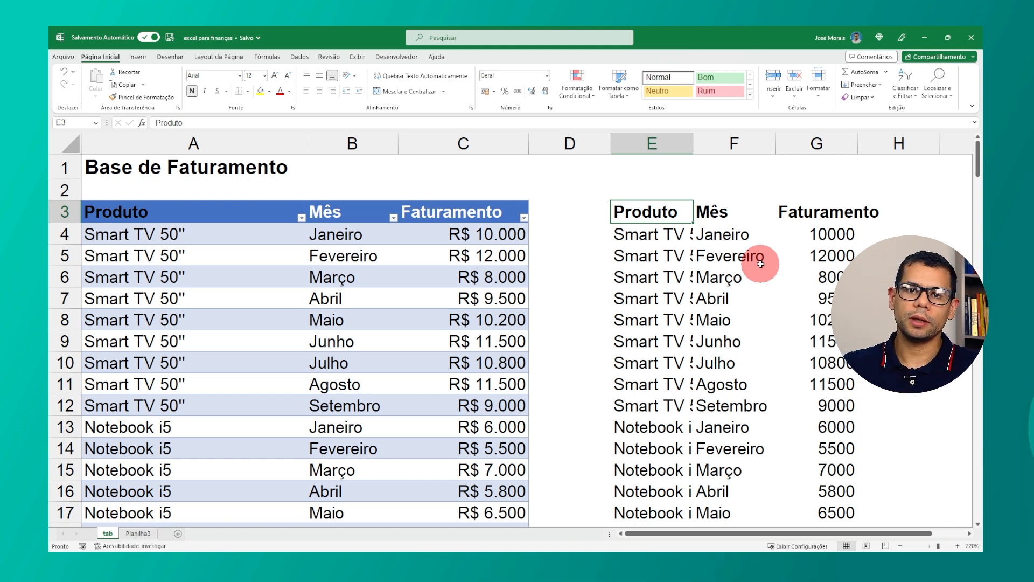
click(272, 231)
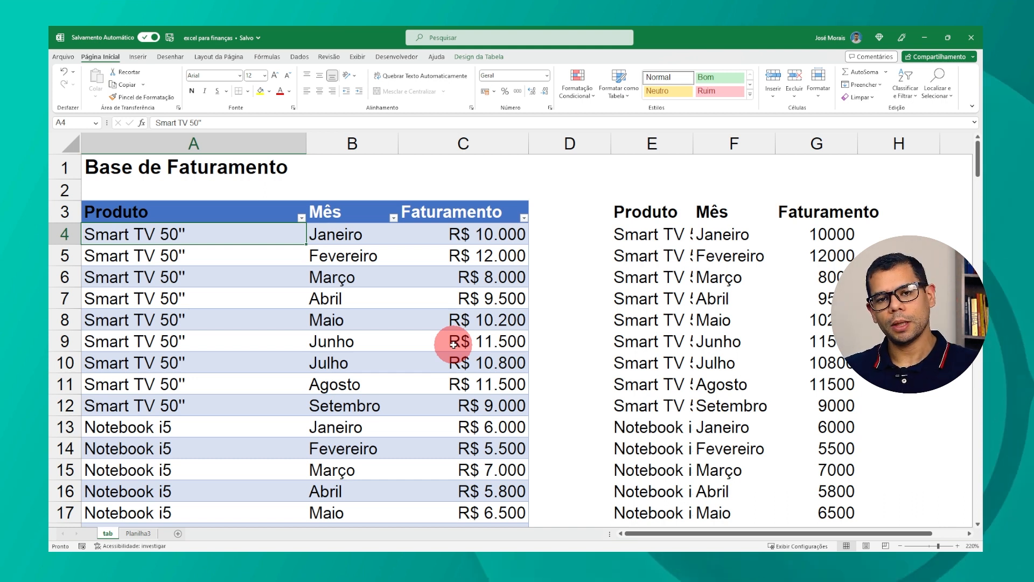
key(Up)
key(Right)
key(Right)
key(Right)
key(Right)
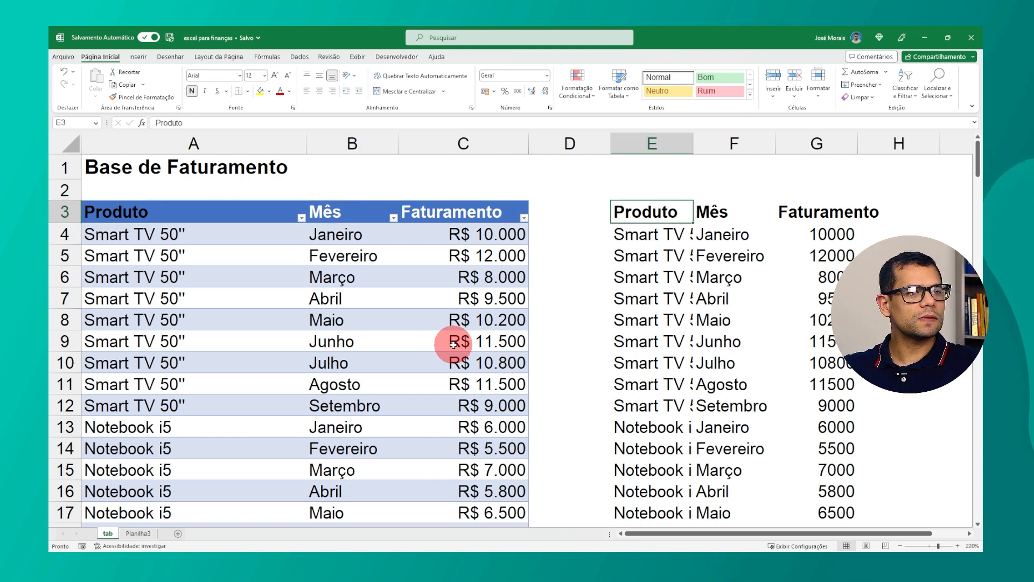
key(Right)
key(Right)
key(Right)
key(Down)
key(Left)
key(Up)
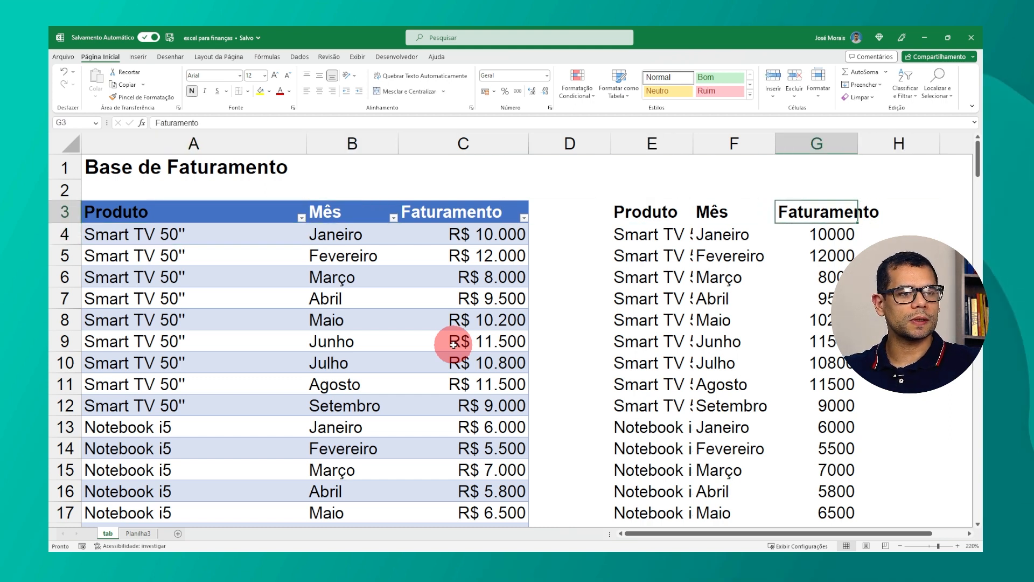
key(ctrl+shift+Left)
key(ctrl+shift+Down)
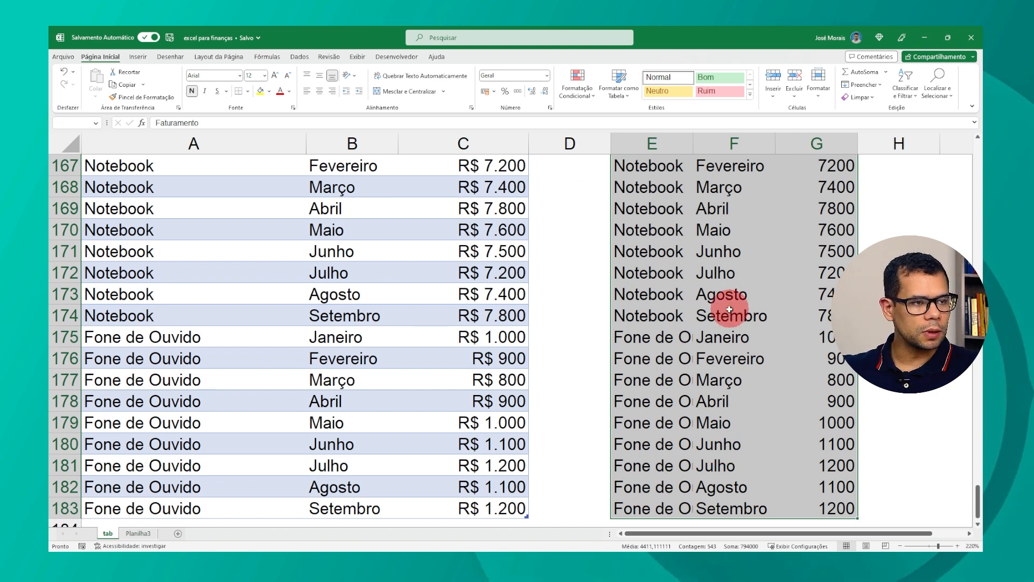
scroll(744, 338, up, 20)
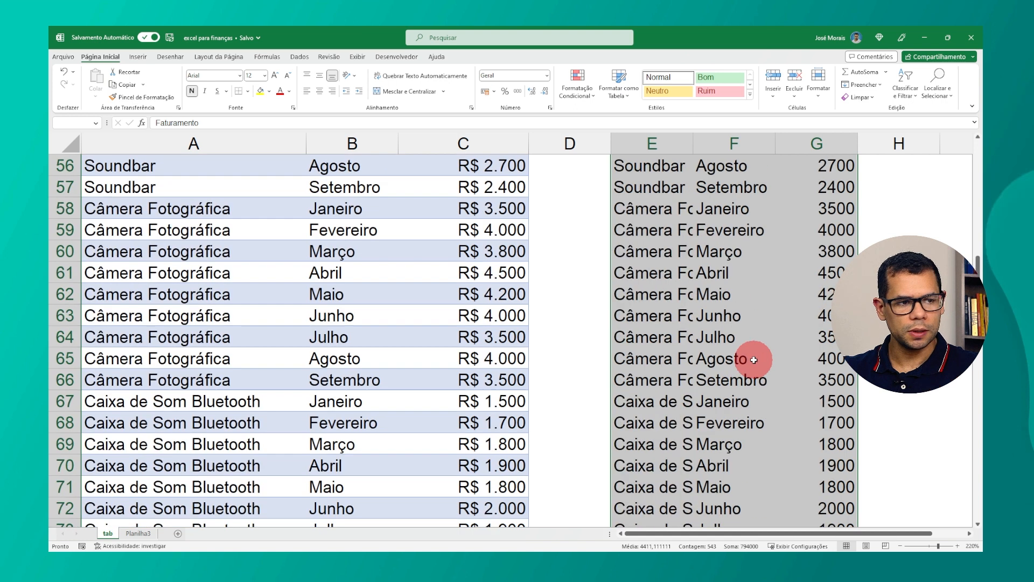
key(ctrl+Up)
key(Down)
key(Down)
key(Down)
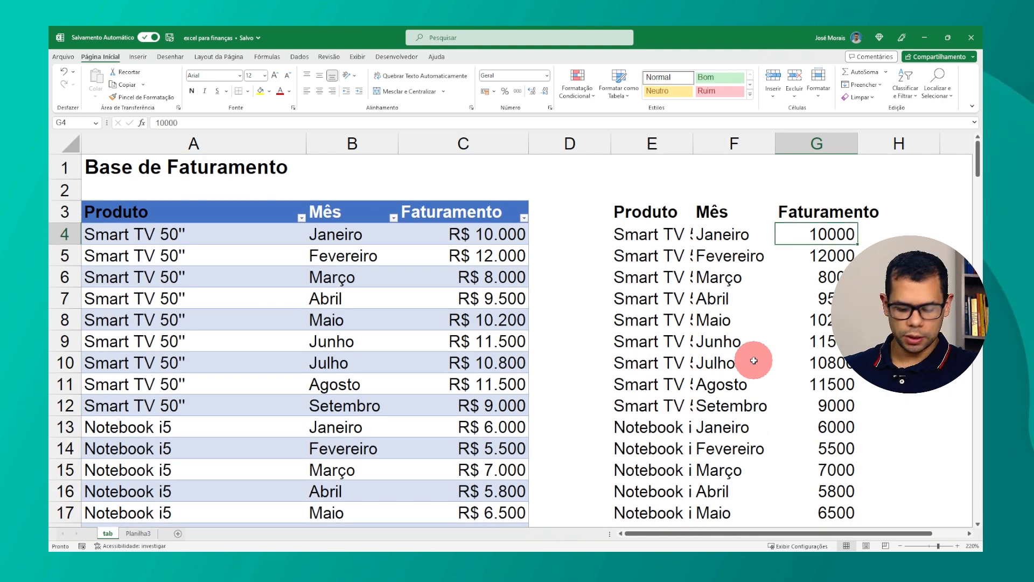
Step: Convert the pasted range in columns E to G into a table with headers
key(ctrl+t)
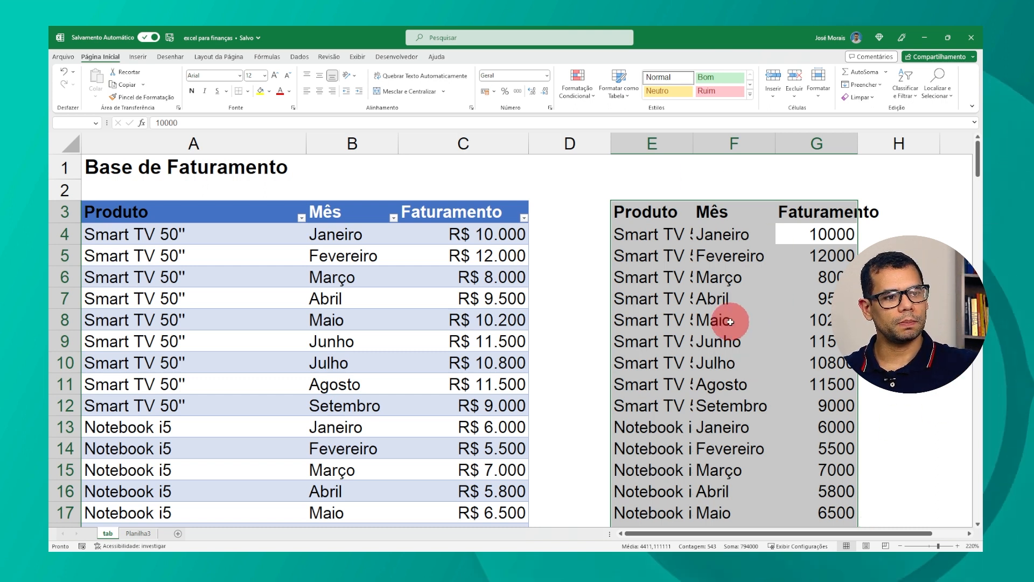
click(138, 57)
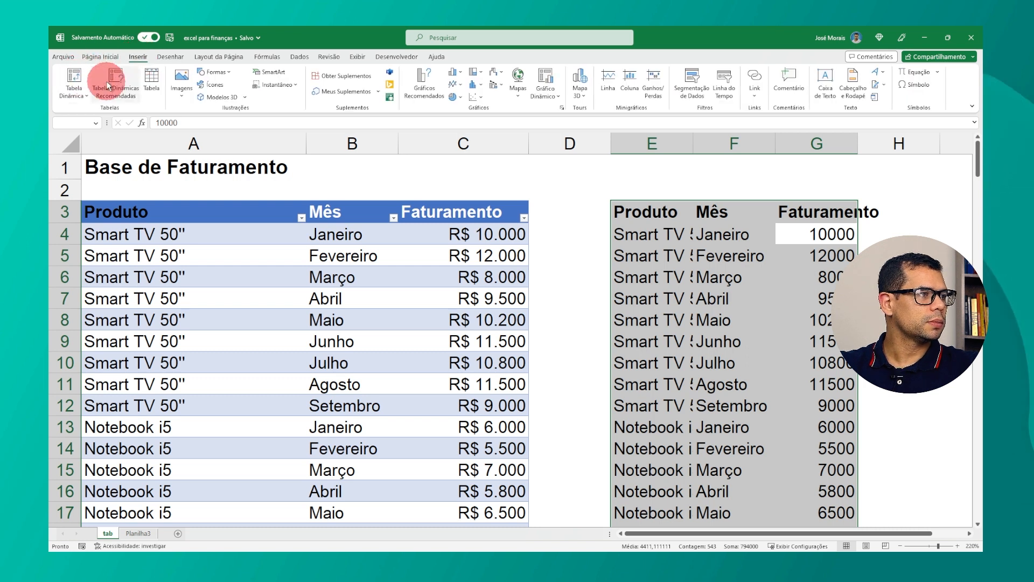
click(152, 80)
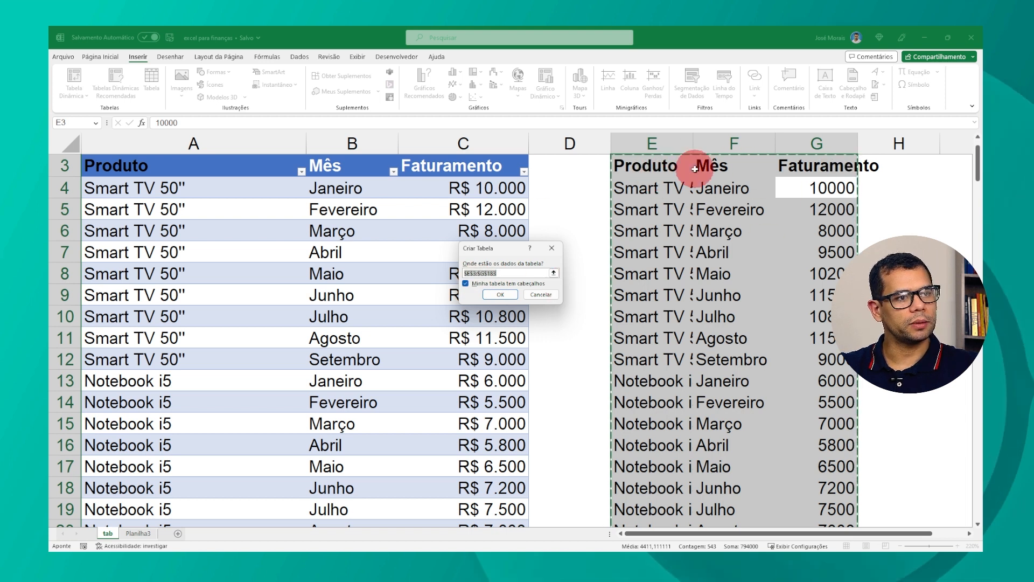
click(492, 293)
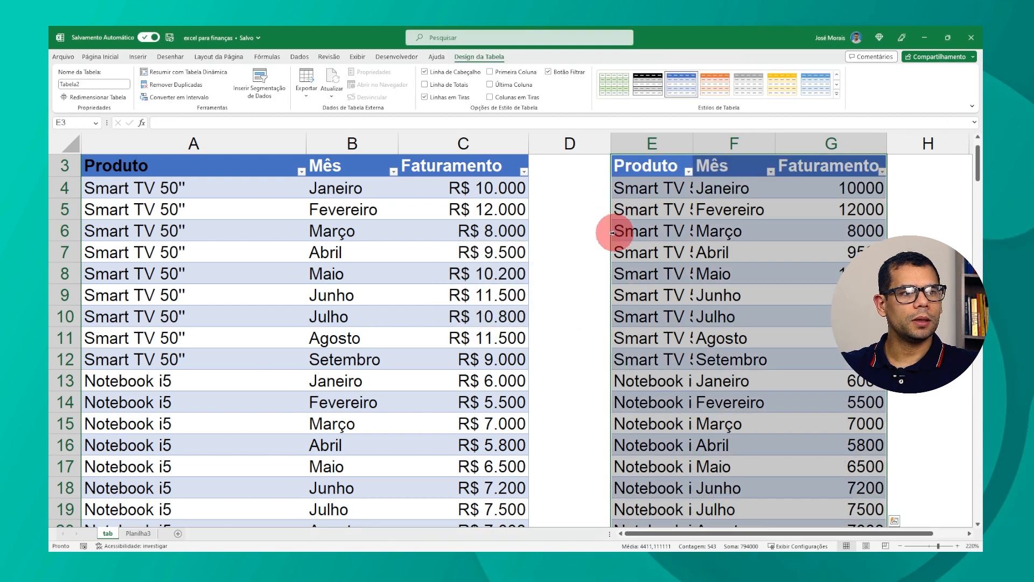
Step: Select the whole pasted table in columns E to G and delete it
click(355, 188)
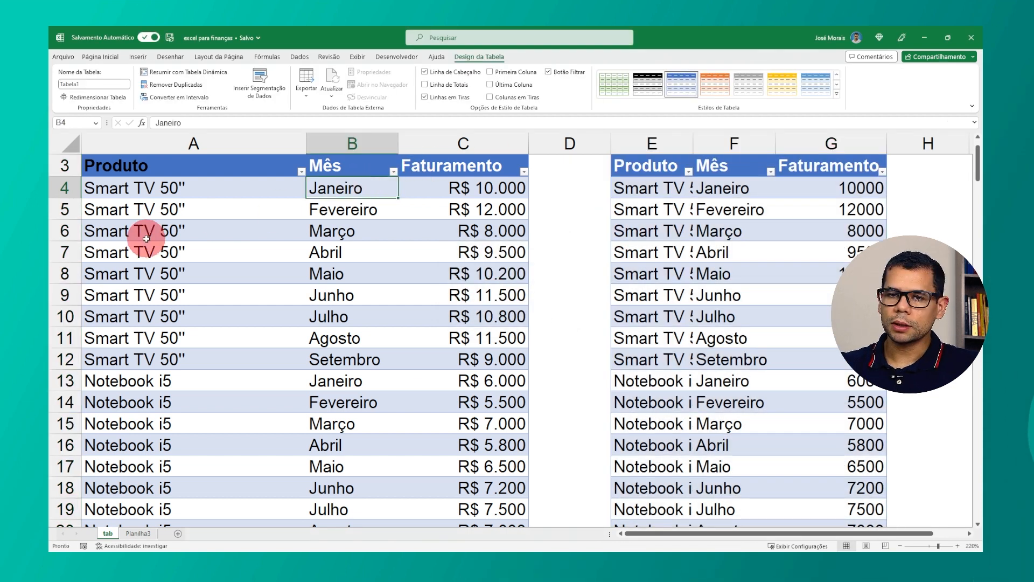
scroll(212, 231, up, 1)
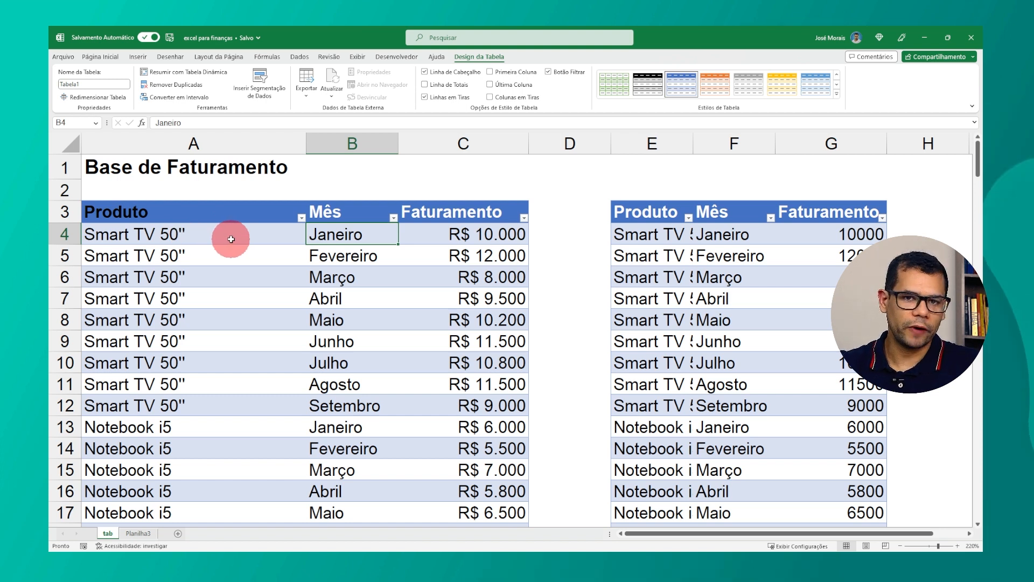
key(Right)
key(Right)
key(Right)
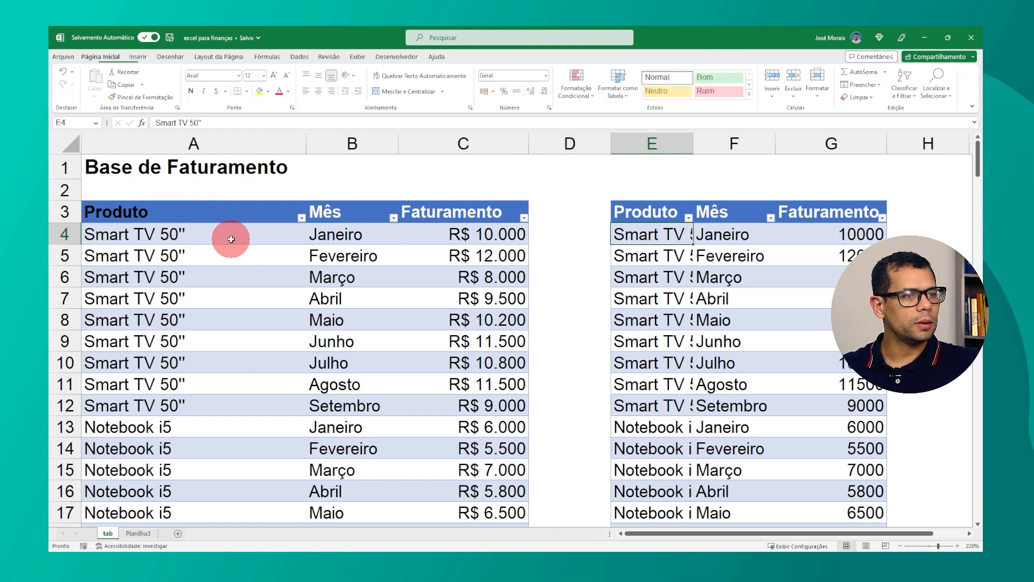
key(ctrl+shift+Down)
key(shift+Right)
key(shift+Right)
key(shift+Right)
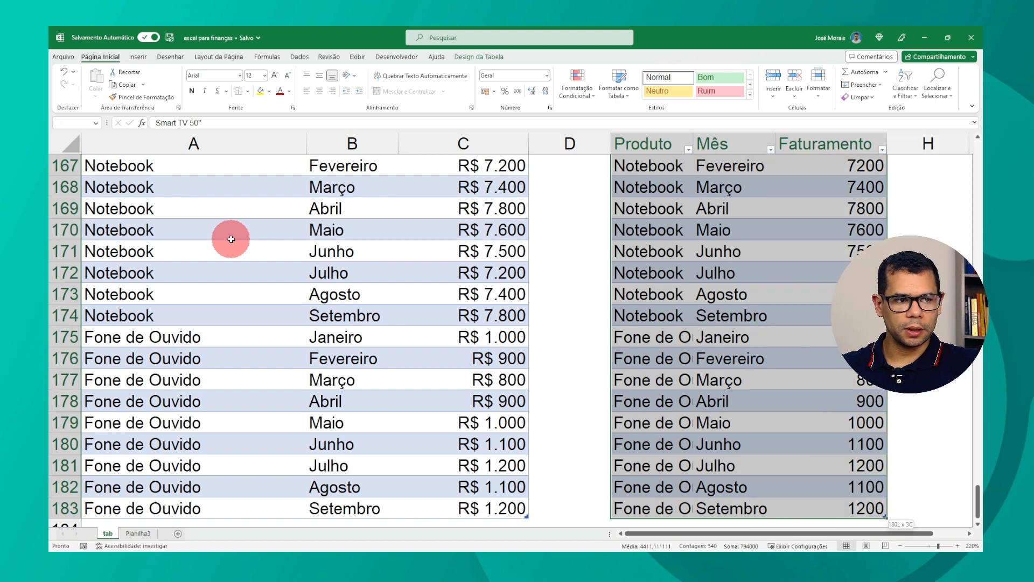
key(ctrl+Up)
key(Up)
key(Up)
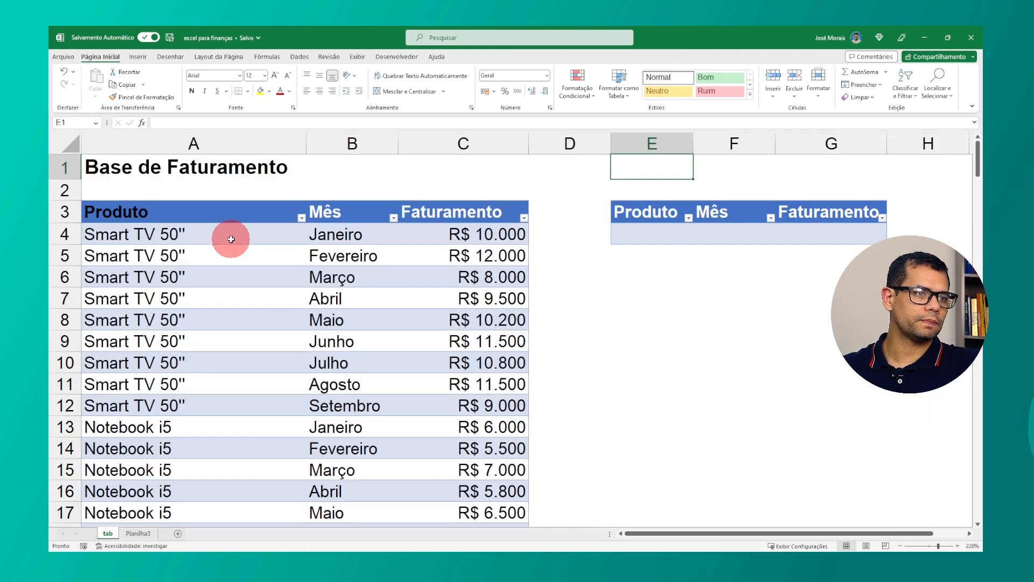
key(ctrl+shift+Down)
key(shift+Right)
key(shift+Right)
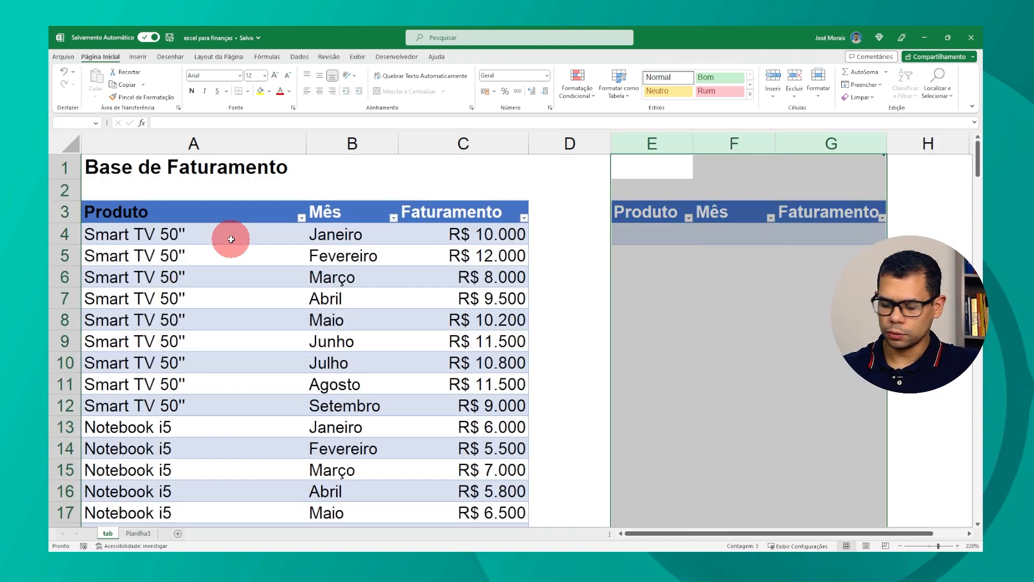
key(Delete)
key(Left)
key(Left)
key(Left)
click(231, 239)
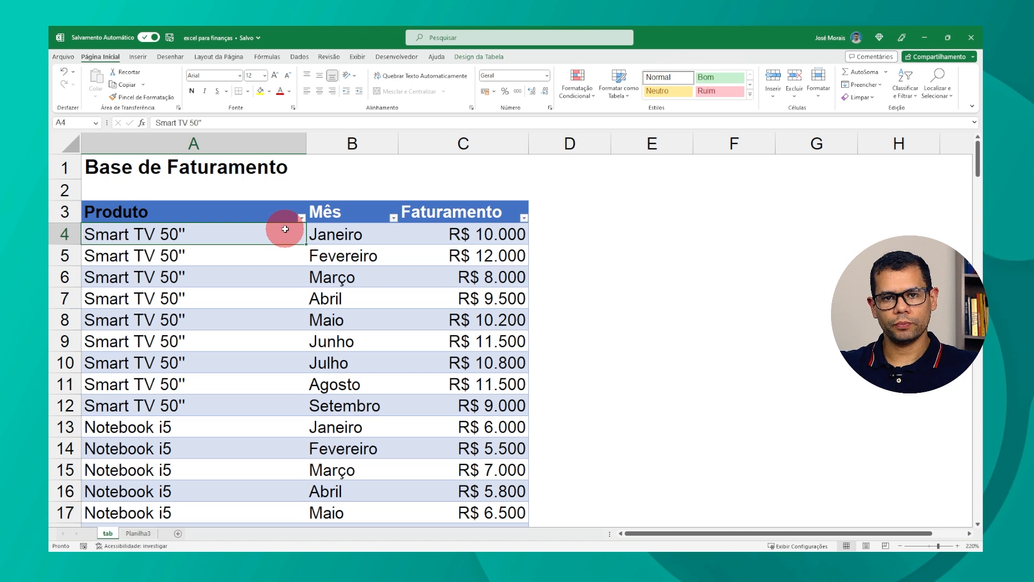
scroll(326, 258, down, 8)
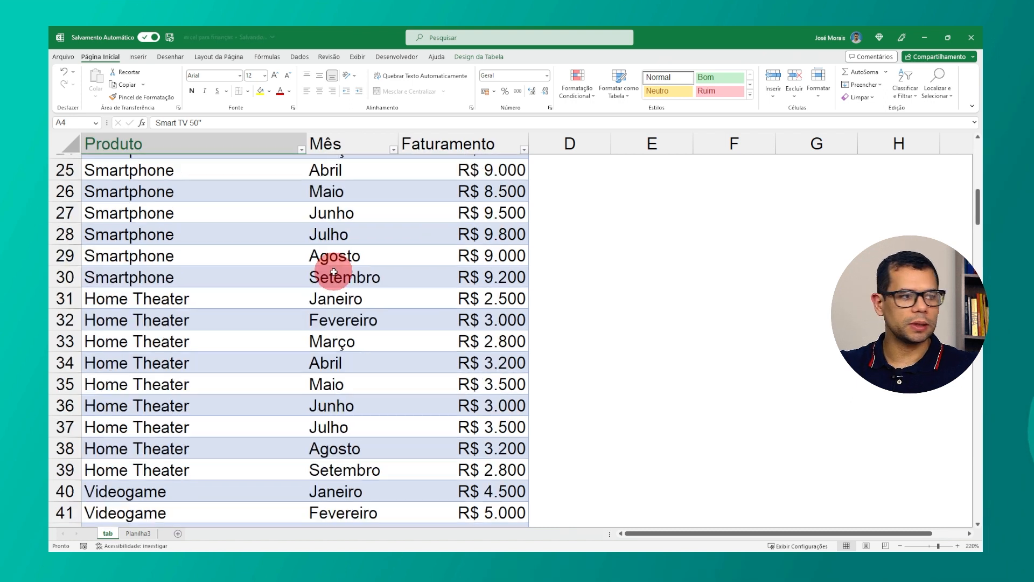
Step: Insert a blank row inside the table at row 11 across columns A to C, then delete it again
scroll(334, 272, up, 8)
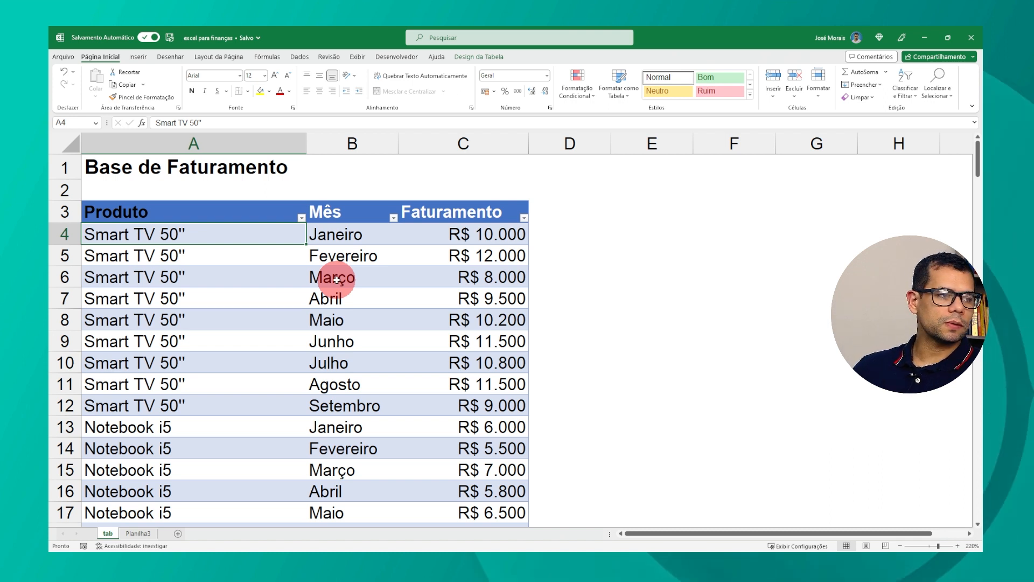
key(Down)
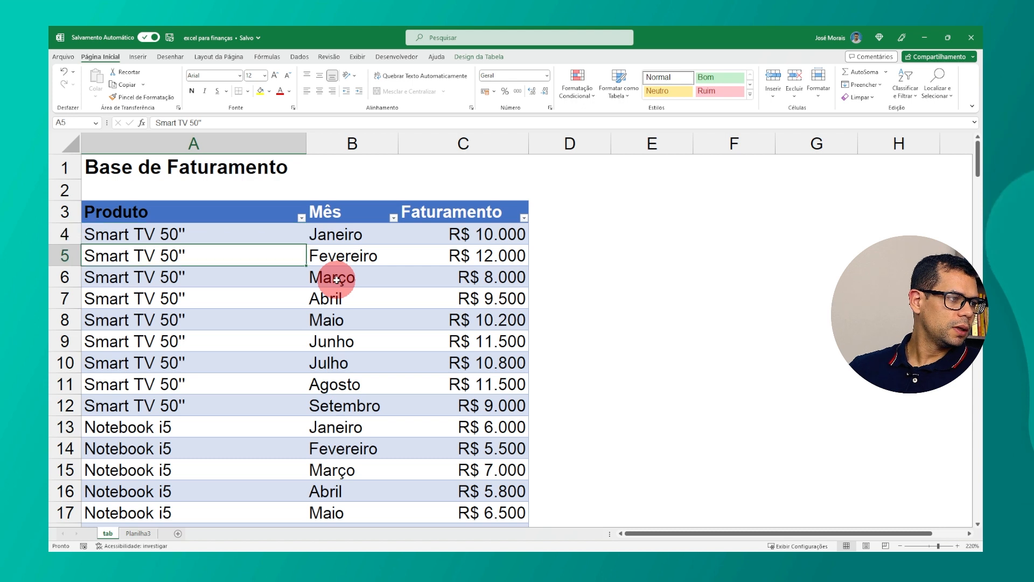
key(Up)
key(Up)
key(Down)
key(Down)
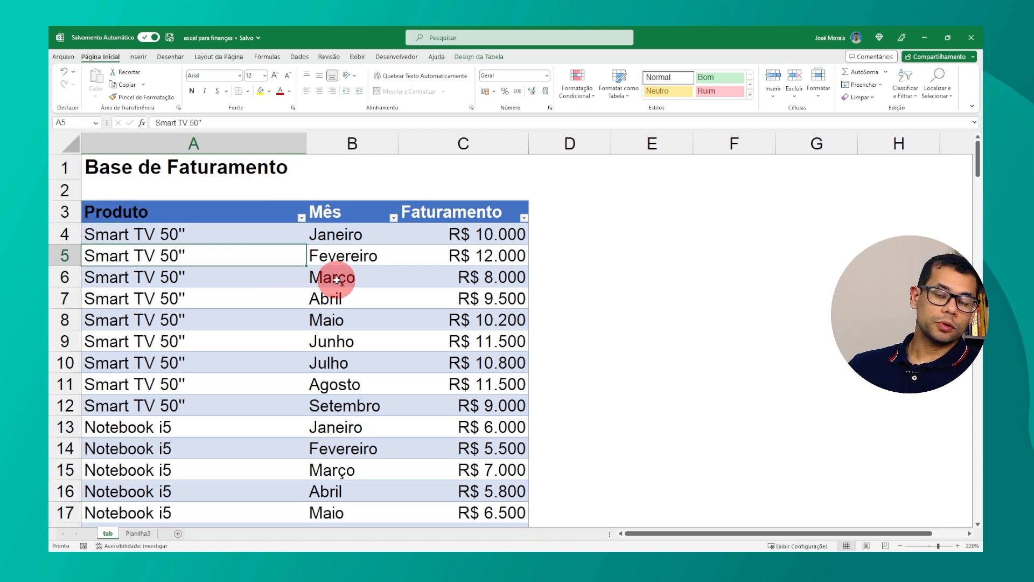
key(Down)
key(Down)
key(Down)
key(Down)
key(Down)
key(Down)
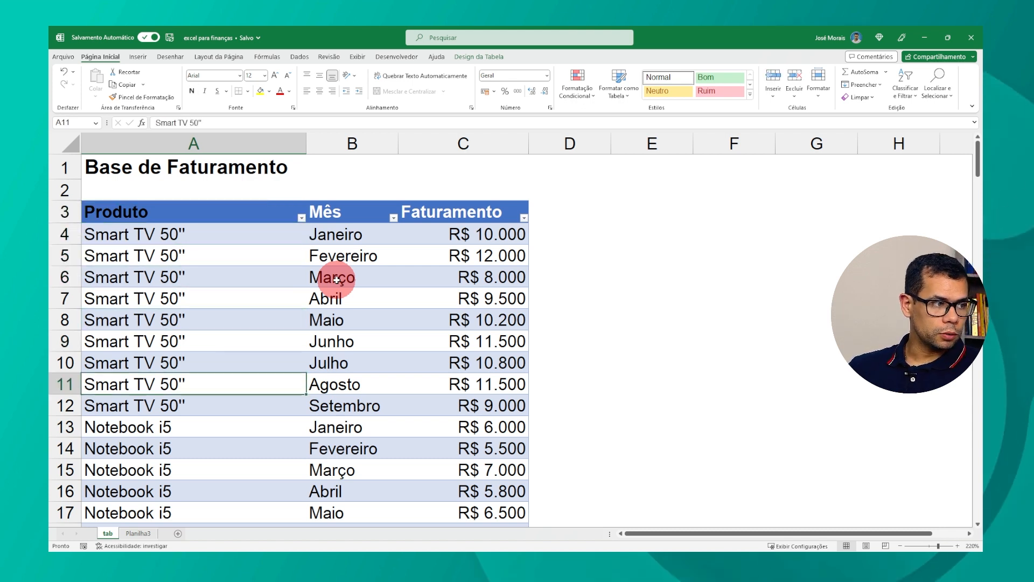
key(shift+Right)
key(shift+Right)
key(ctrl+plus)
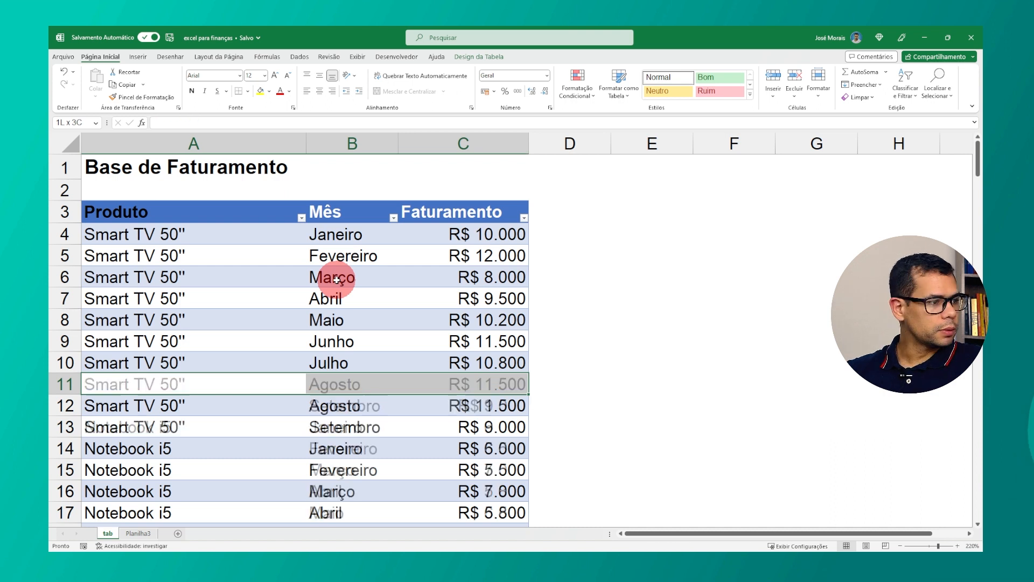
key(Up)
key(Down)
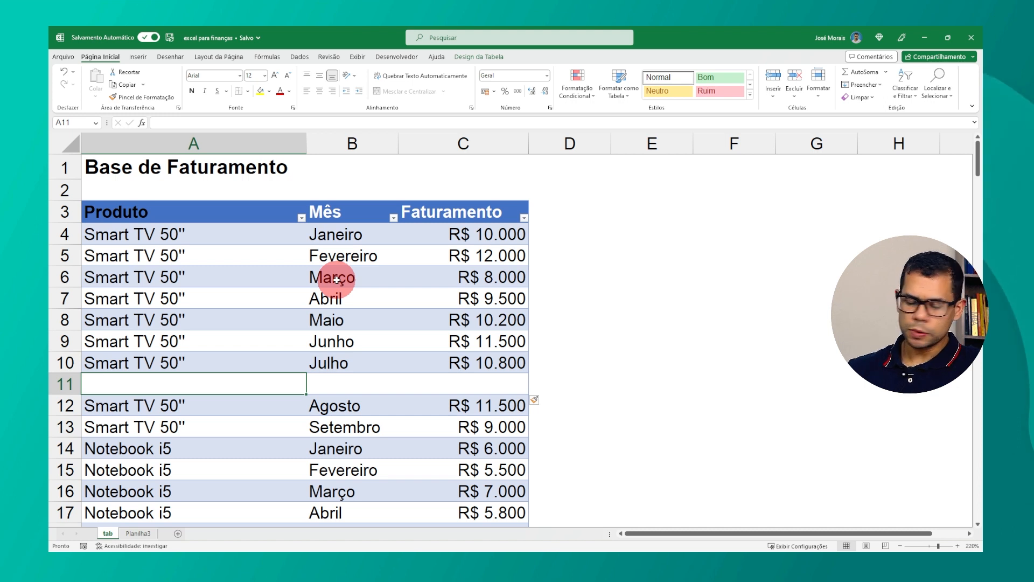
key(ctrl+minus)
Step: Move across the table's cells in columns A to C to examine their contents
key(Up)
key(Right)
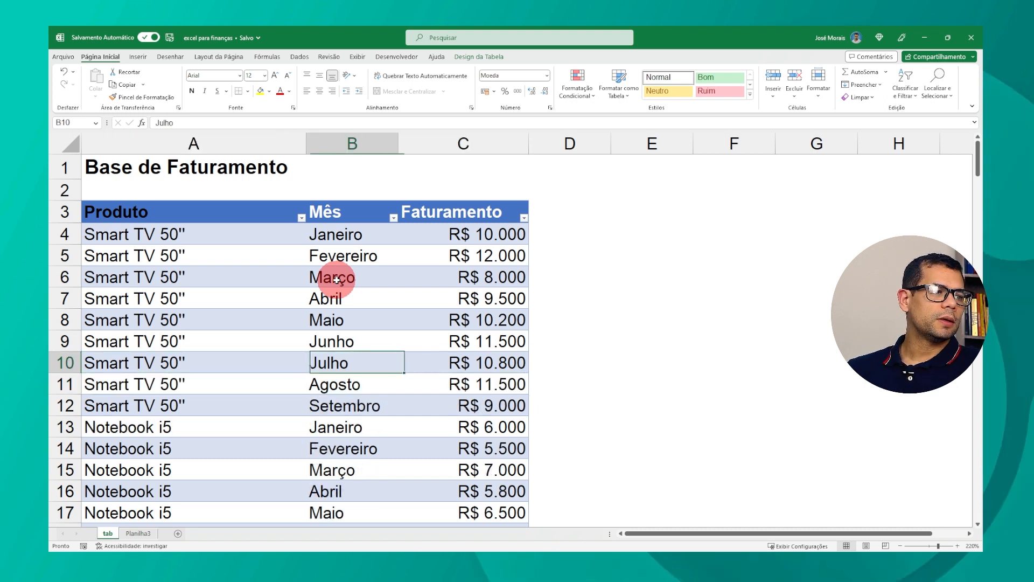
key(Up)
key(Up)
key(Up)
key(Up)
key(Up)
key(Up)
key(Up)
key(Down)
key(Down)
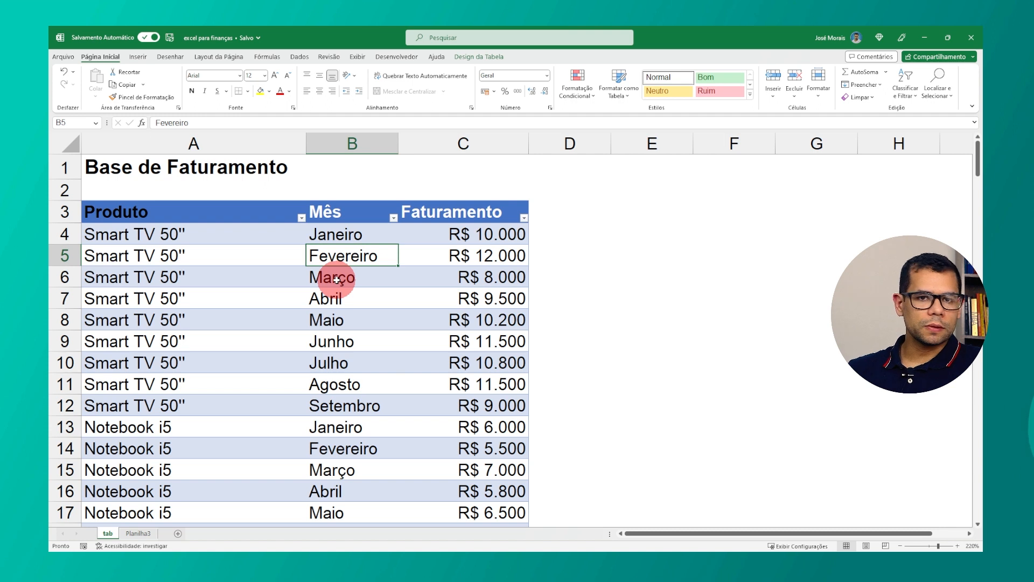
key(Right)
key(Up)
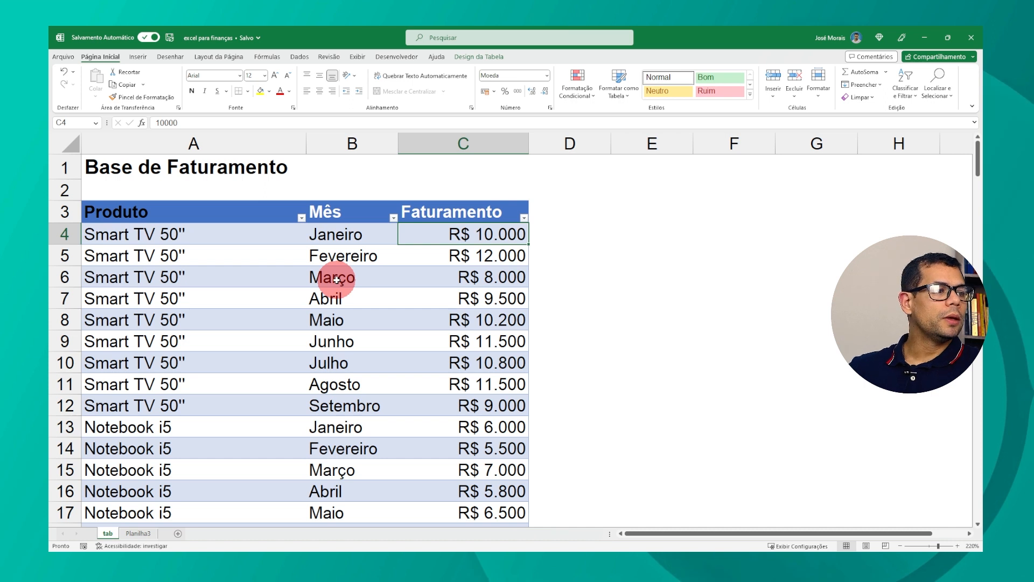
key(Left)
key(Left)
key(Right)
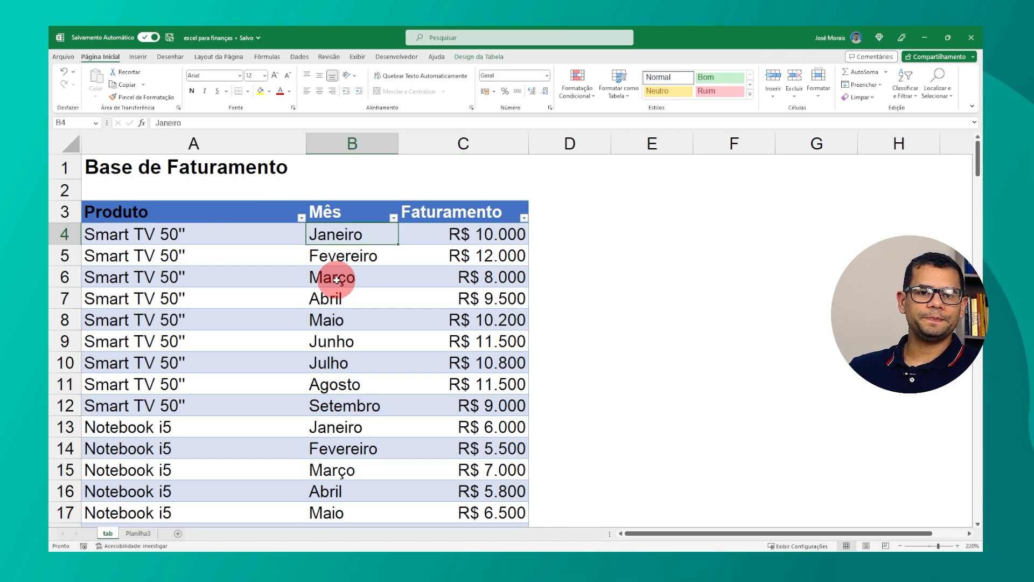
key(Right)
key(Right)
key(Left)
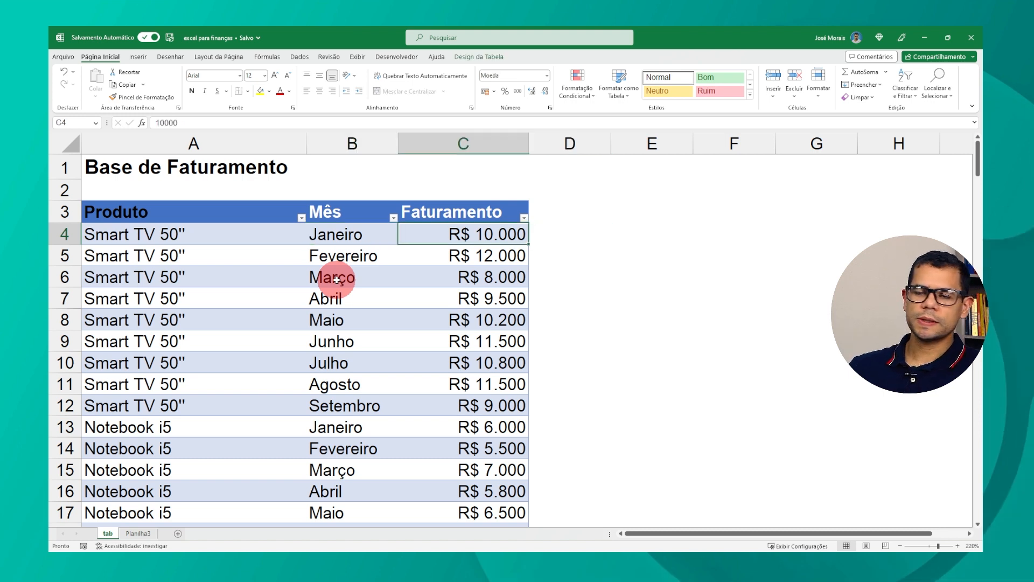
key(Up)
key(Left)
key(Left)
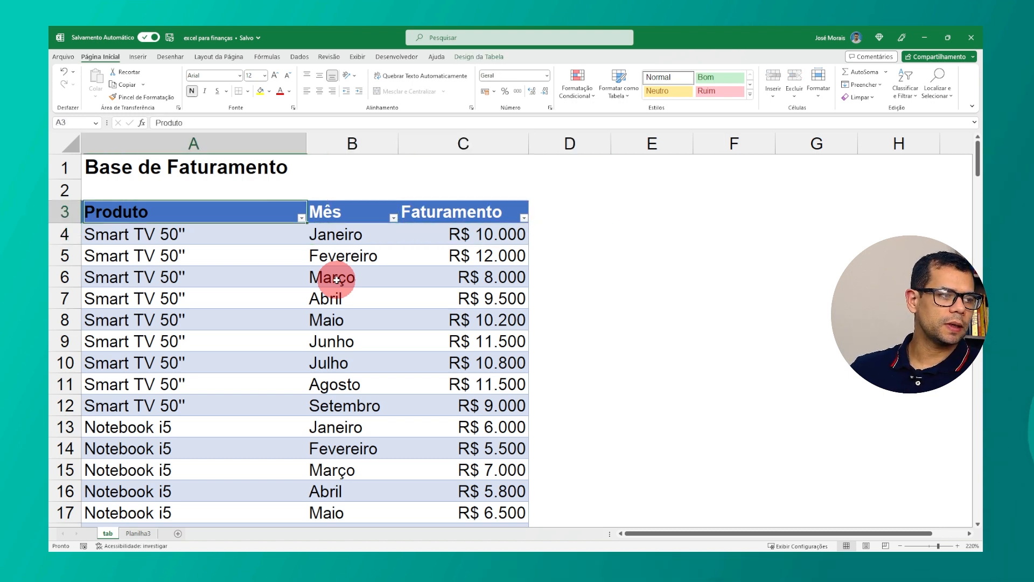
key(Down)
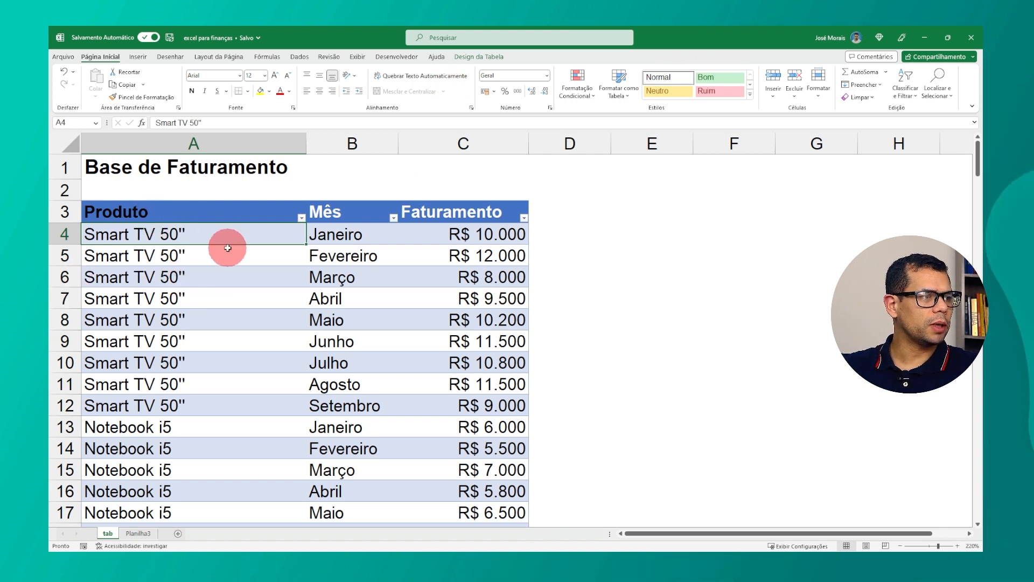
Step: Create a PivotTable from Tabela1 and place it on a new worksheet
click(230, 296)
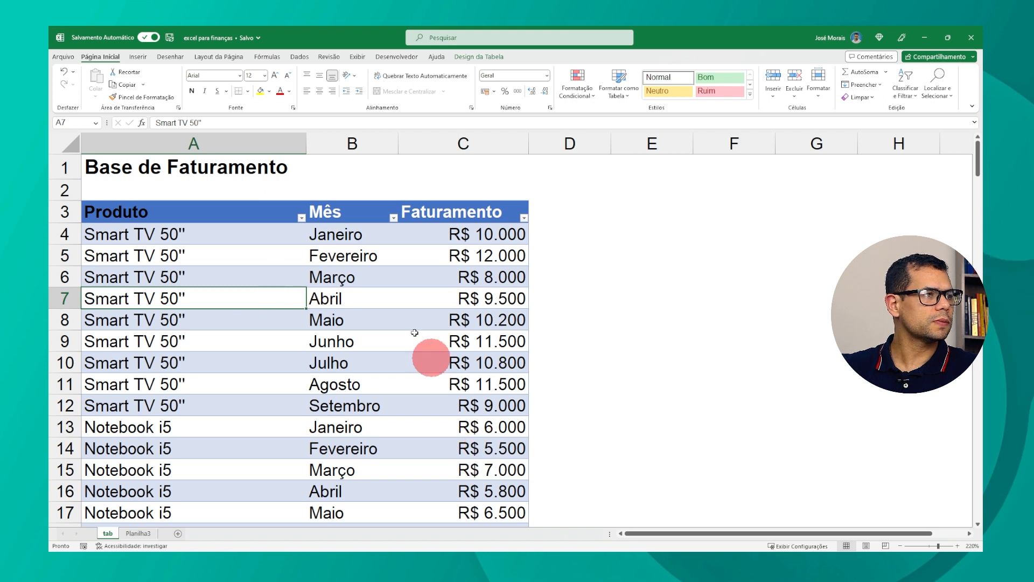
click(138, 57)
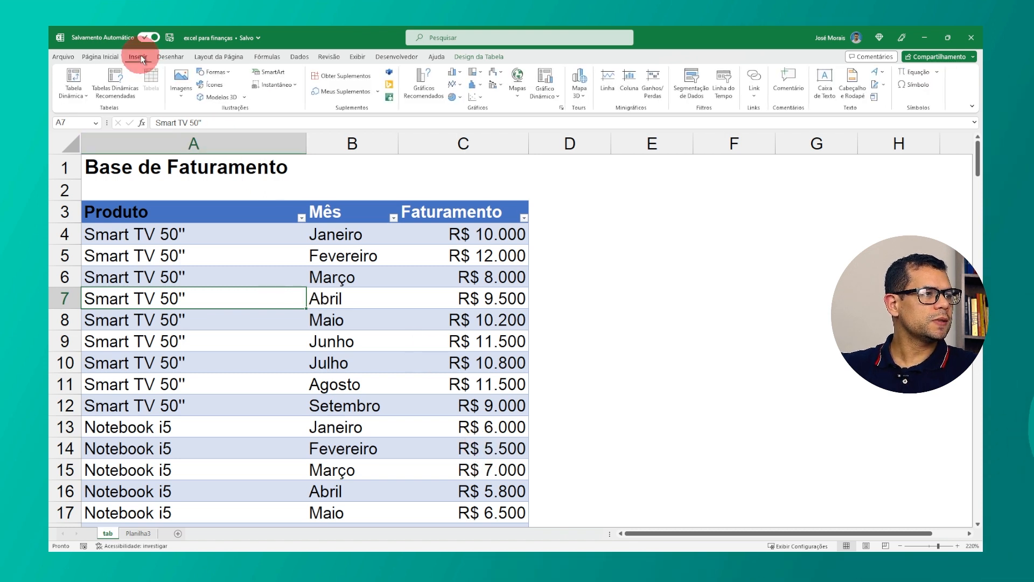
click(74, 77)
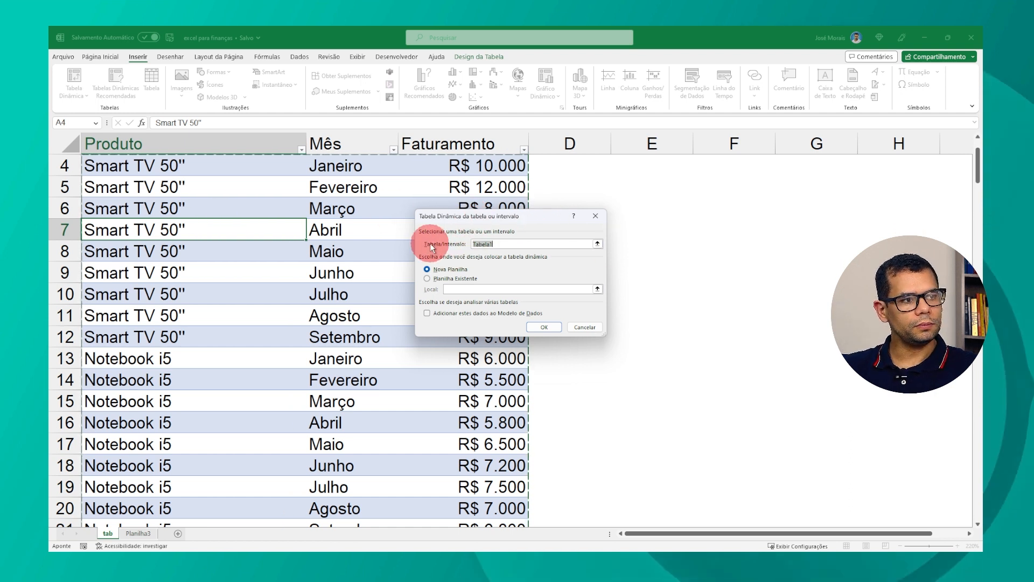
click(500, 245)
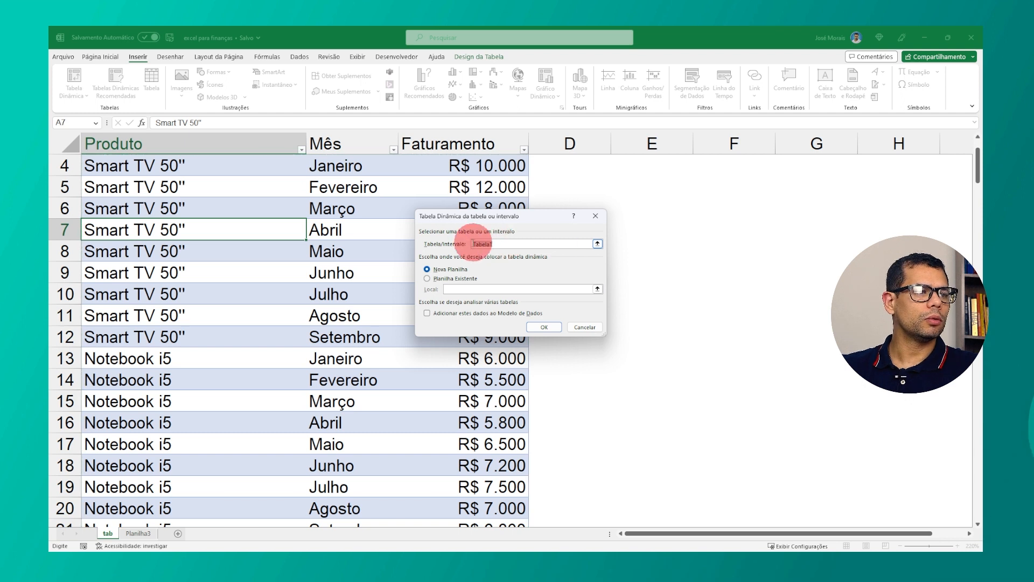
drag(469, 242, 514, 241)
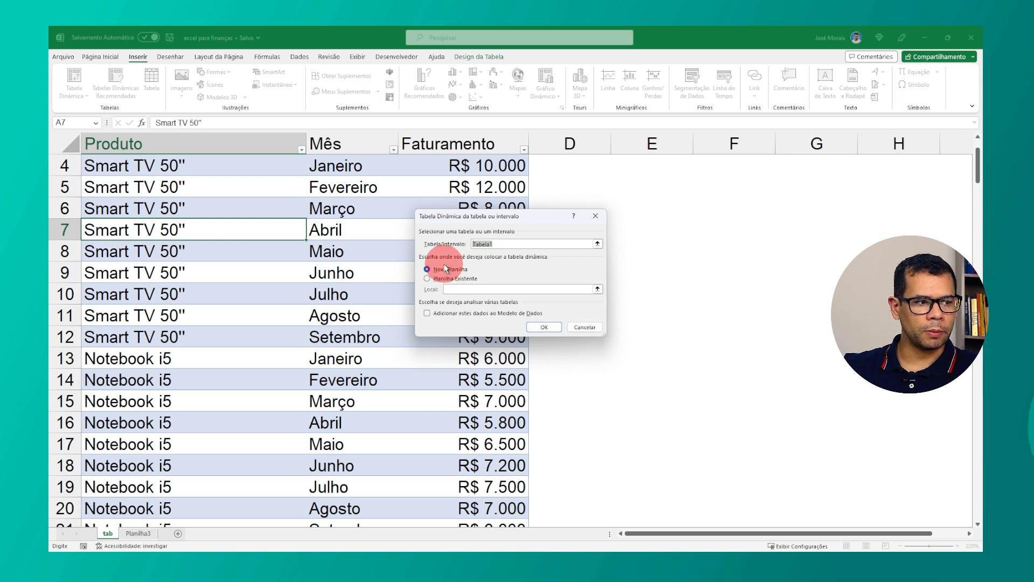
click(428, 278)
click(655, 161)
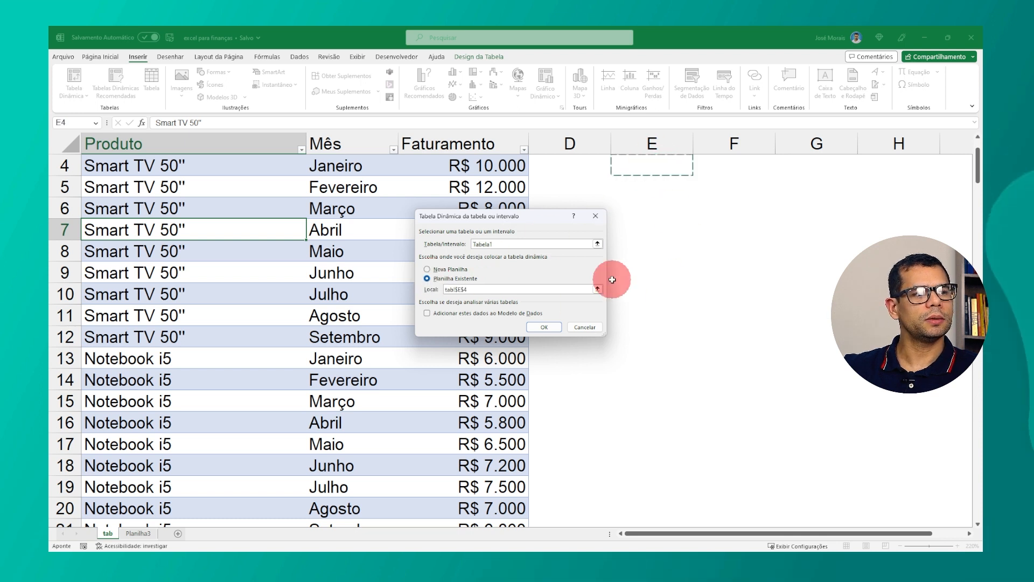
scroll(646, 259, up, 1)
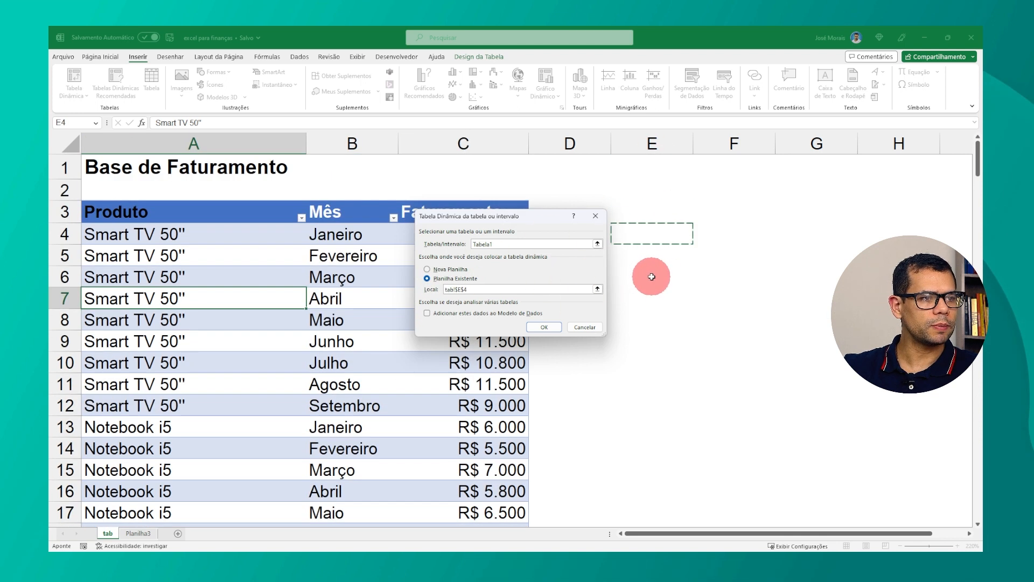
click(655, 220)
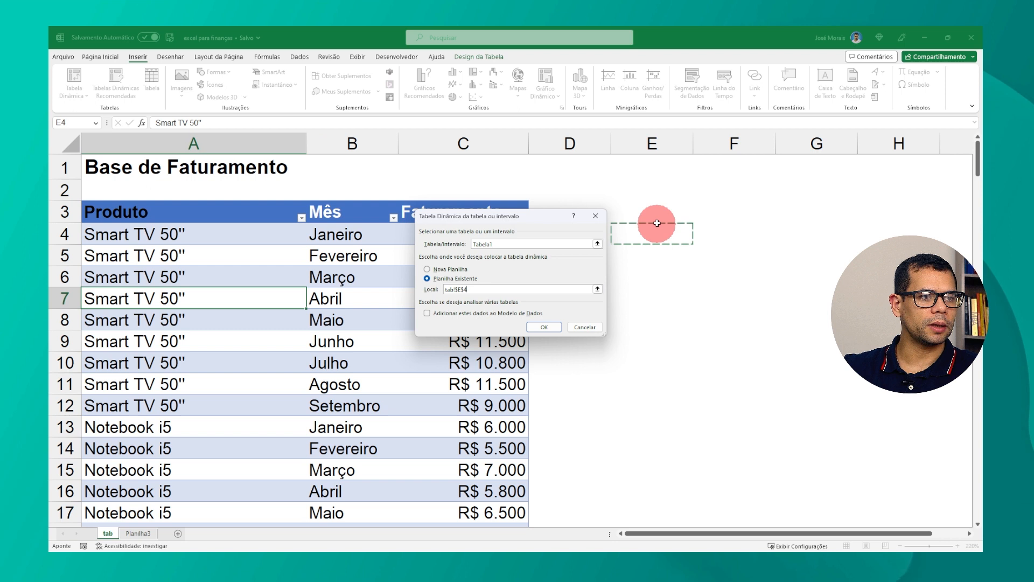
click(437, 269)
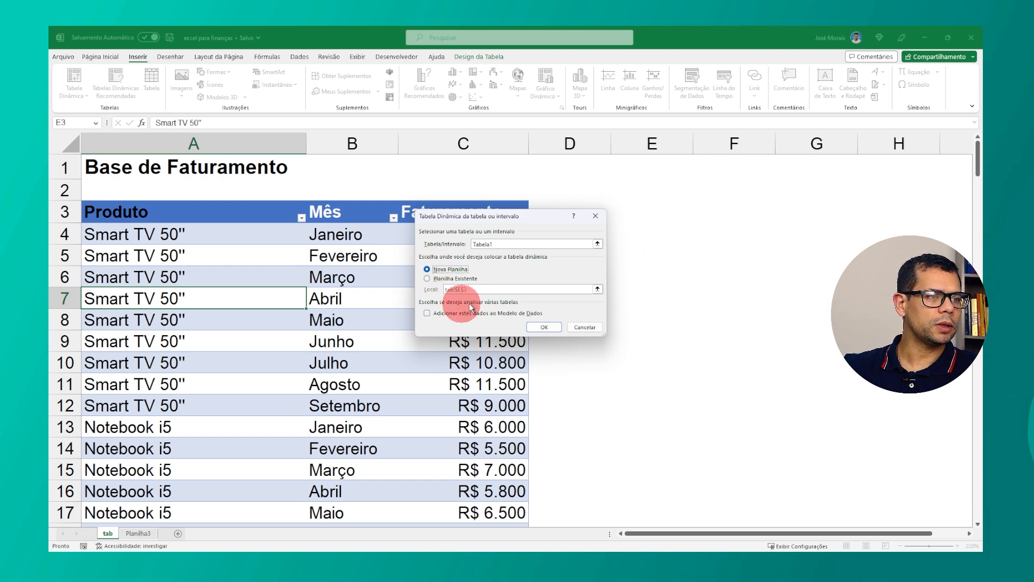
click(542, 327)
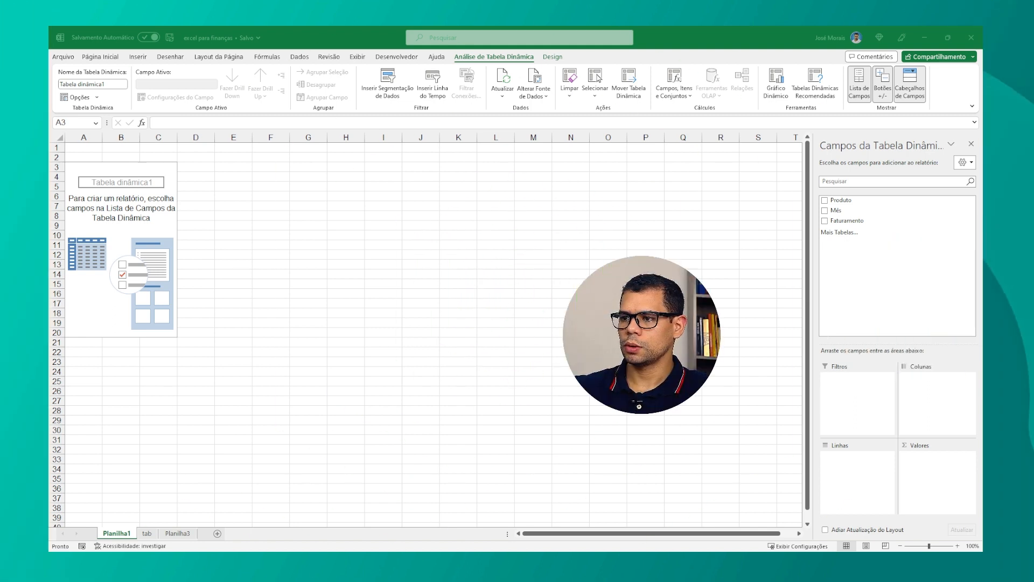
Step: Switch between the empty pivot table sheet and the tab sheet to compare them
click(552, 320)
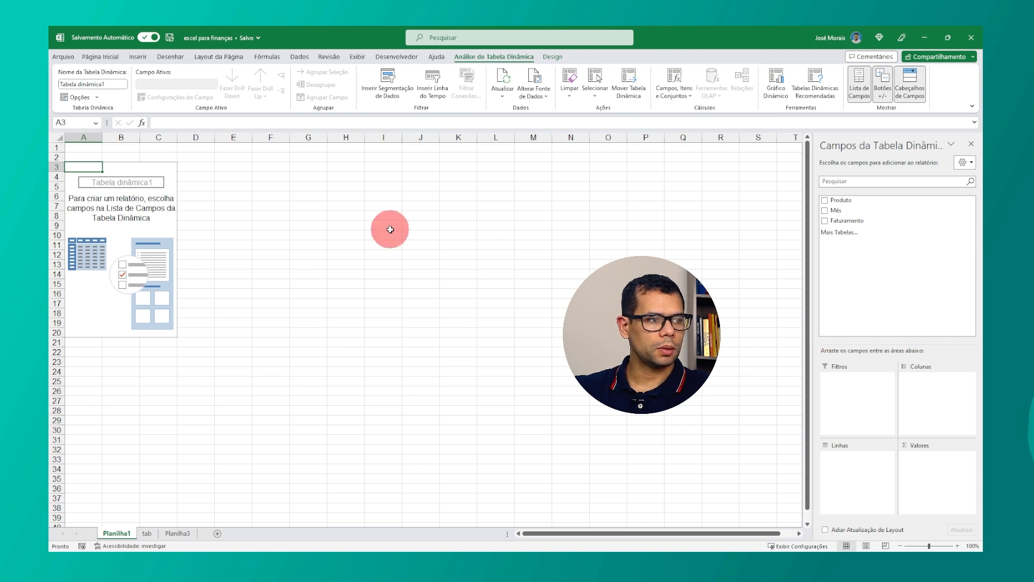
click(295, 312)
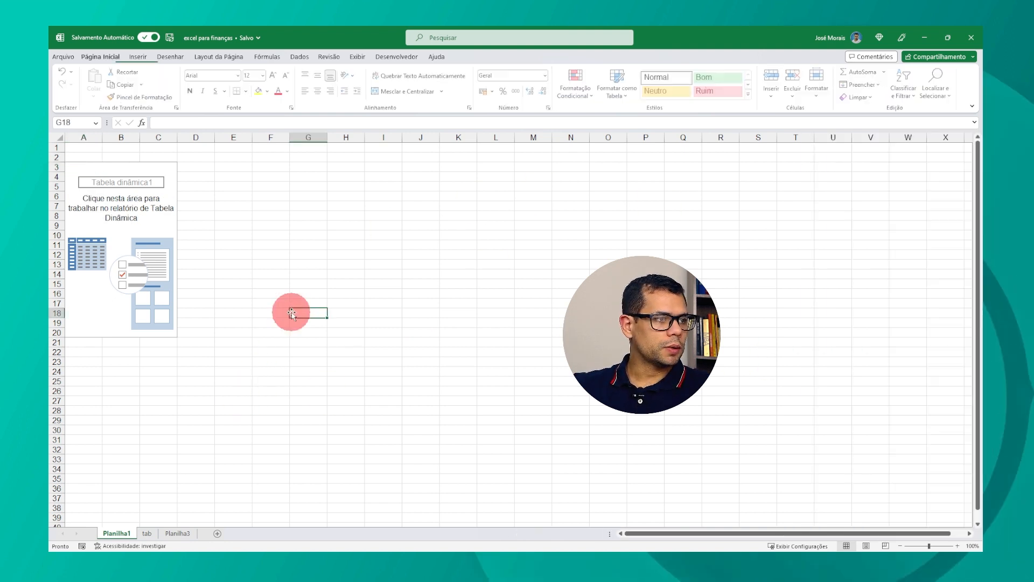
click(132, 232)
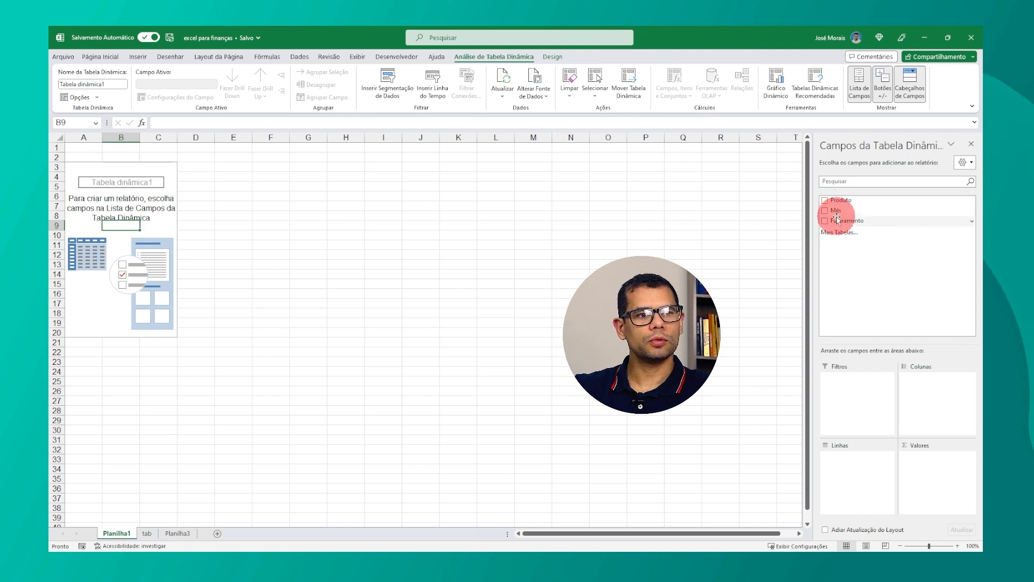
click(146, 533)
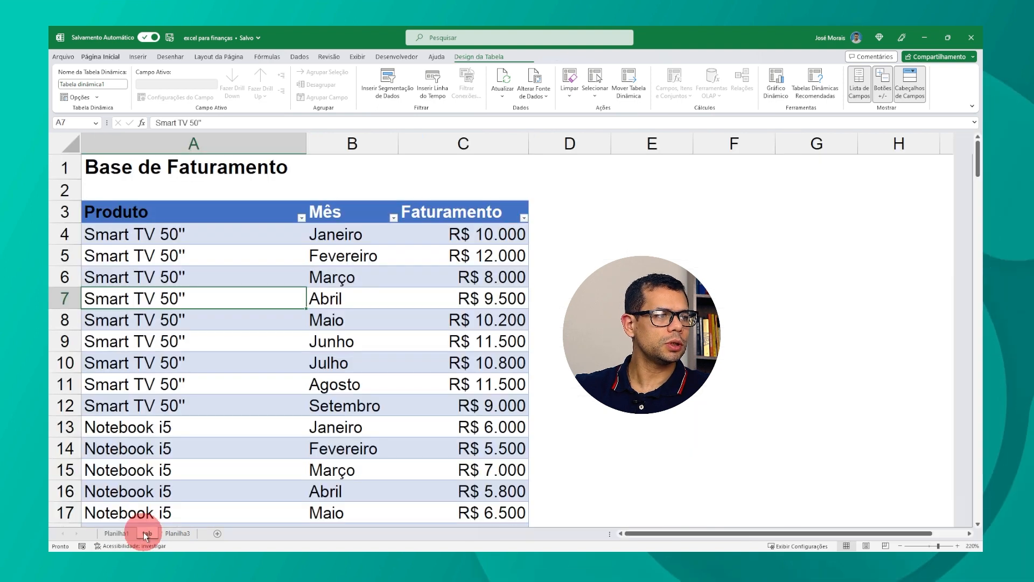
click(89, 209)
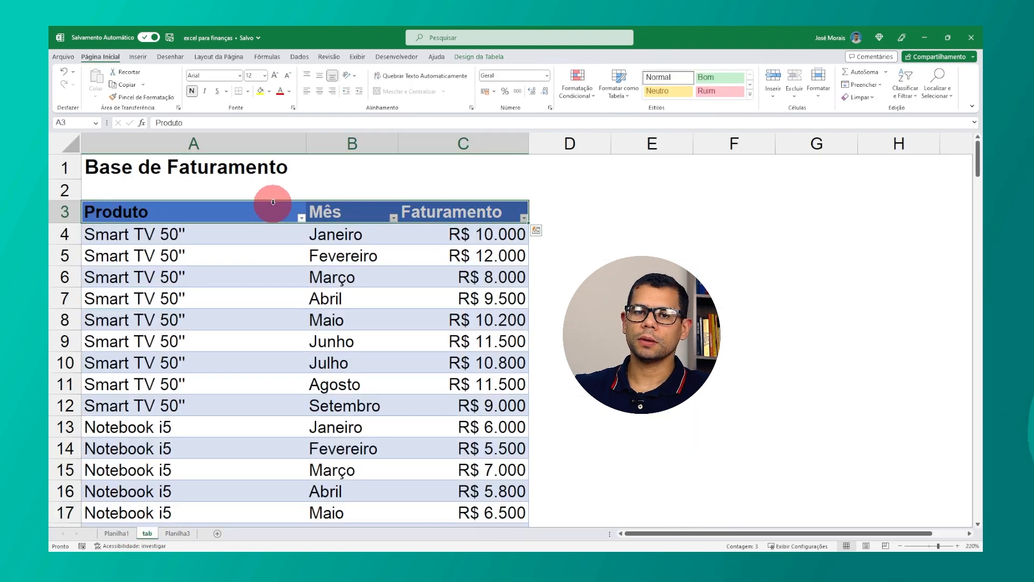
click(116, 533)
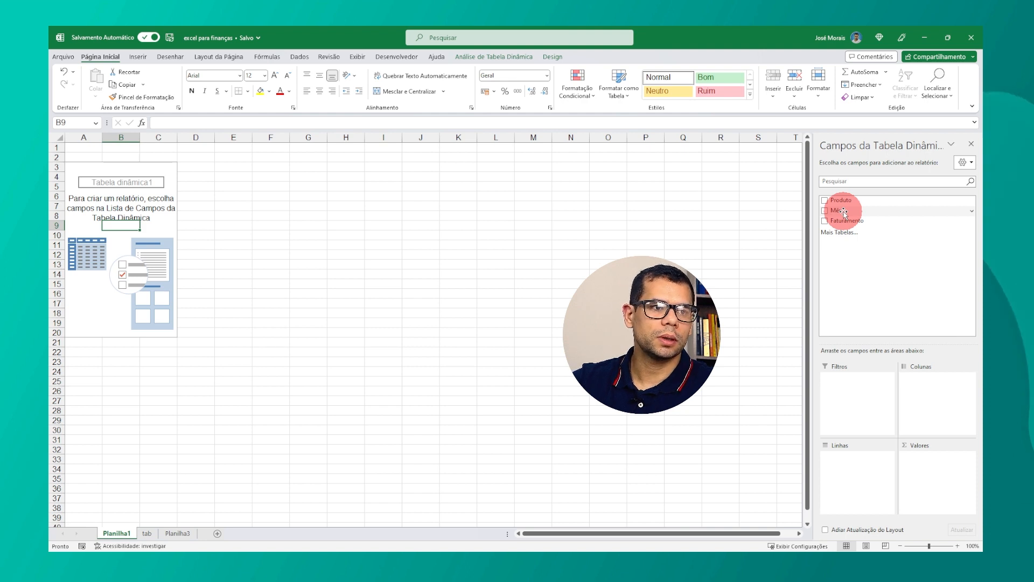
Step: Build the pivot table with Mês in columns, Produto in rows and Faturamento in values
drag(845, 214, 930, 376)
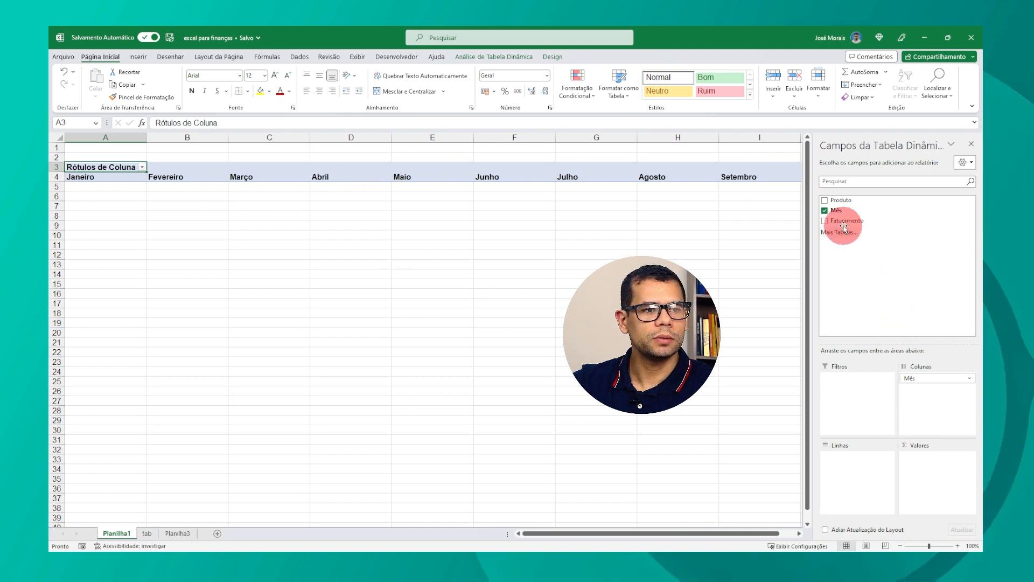
drag(840, 205, 848, 468)
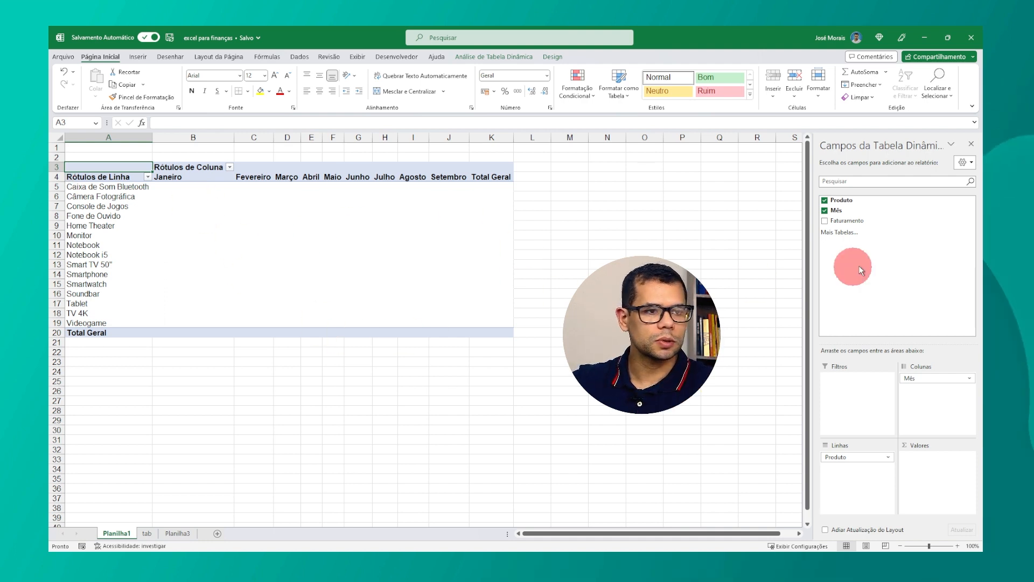
drag(852, 222, 964, 435)
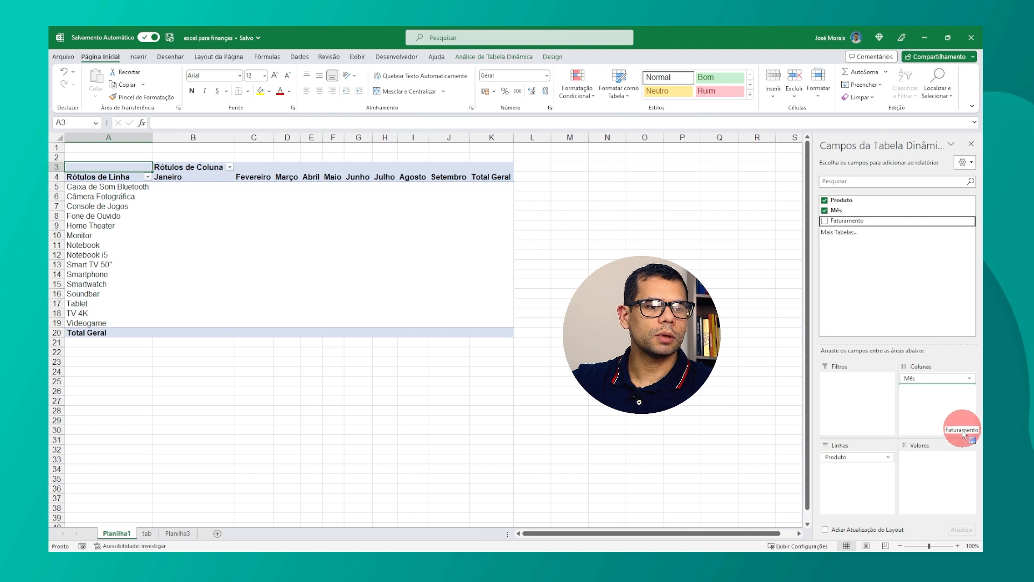
drag(934, 476, 935, 473)
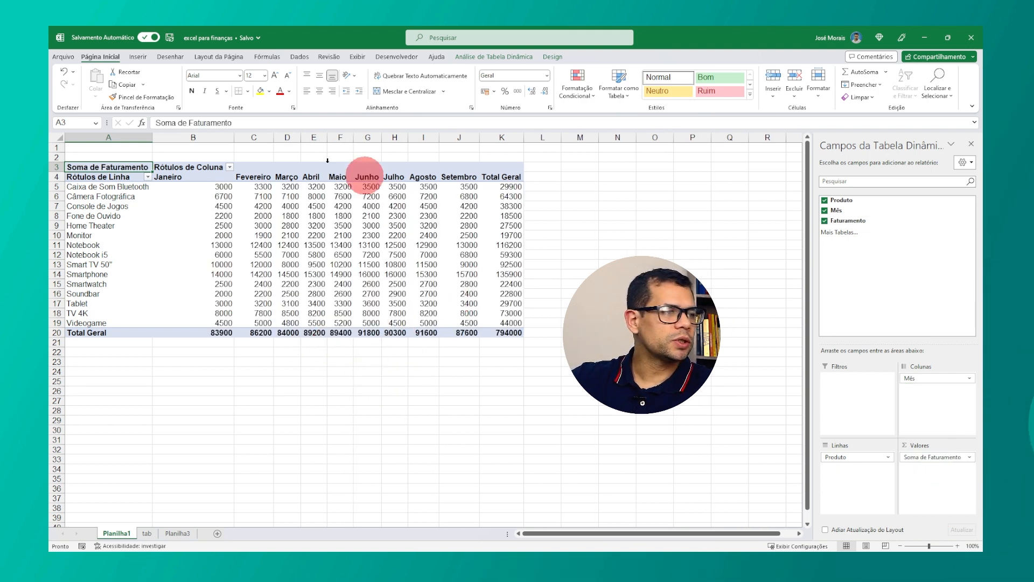
Step: Return to the tab sheet and scroll through the source table's data
click(206, 187)
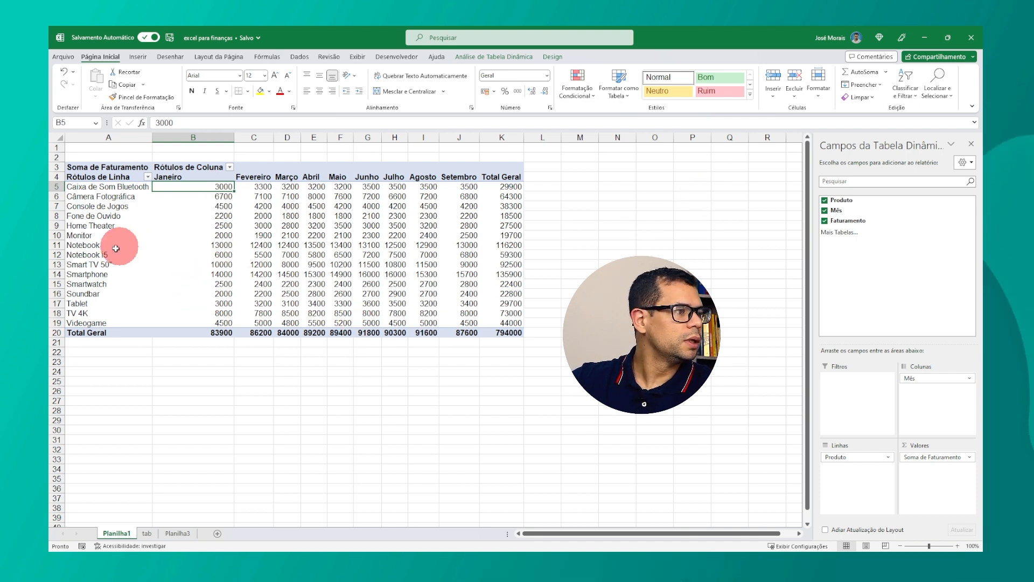
click(146, 533)
scroll(377, 323, down, 20)
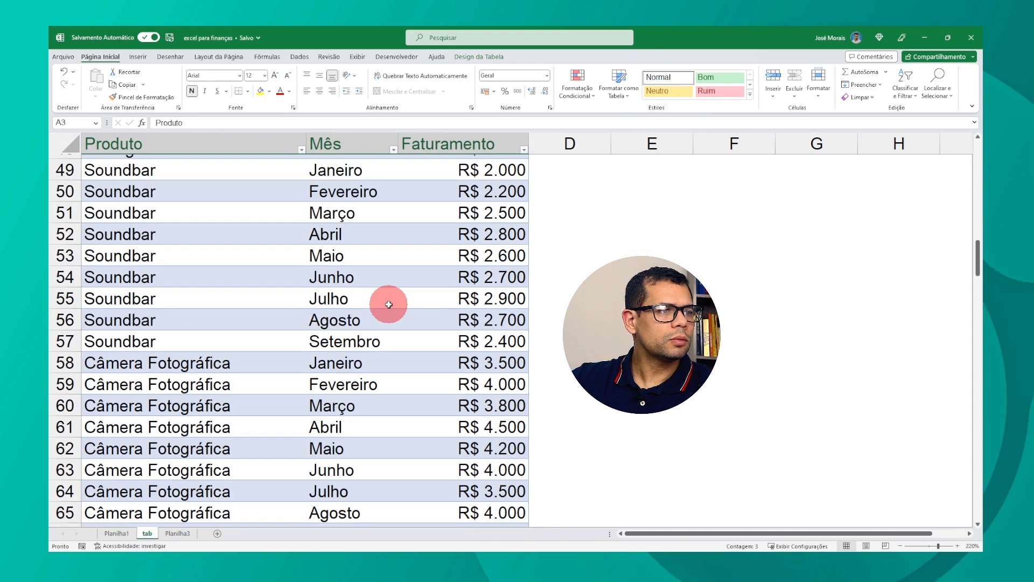
Step: On the pivot table sheet, format all value cells as Number with thousands separator and zero decimal places
scroll(387, 309, up, 3)
scroll(387, 310, up, 15)
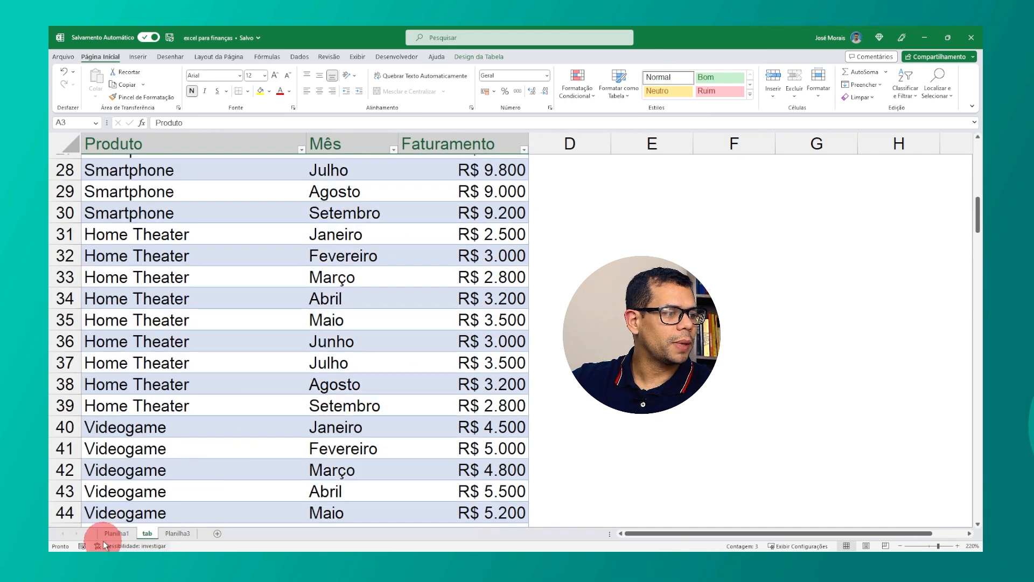
click(115, 533)
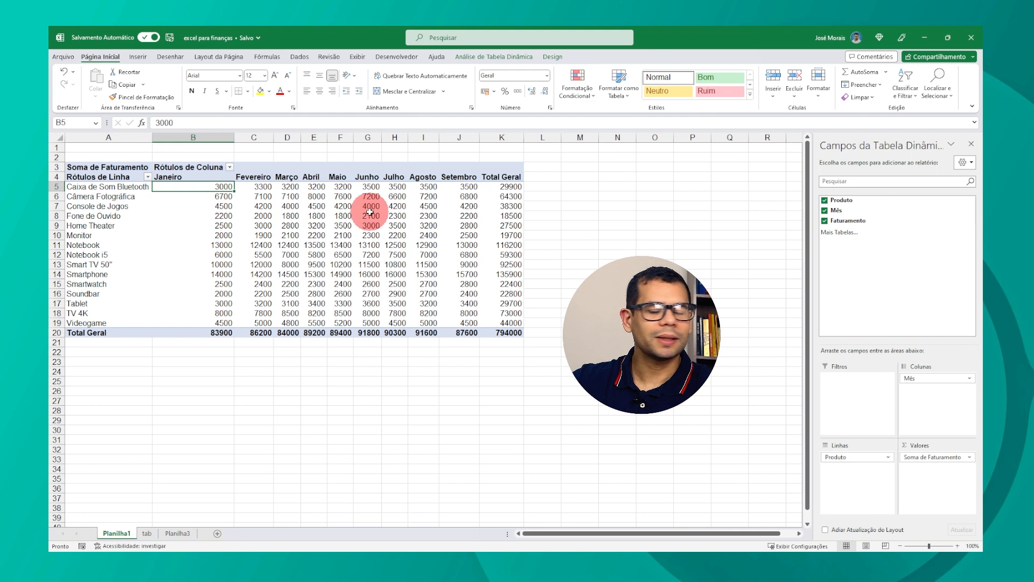
mouse_move(370, 212)
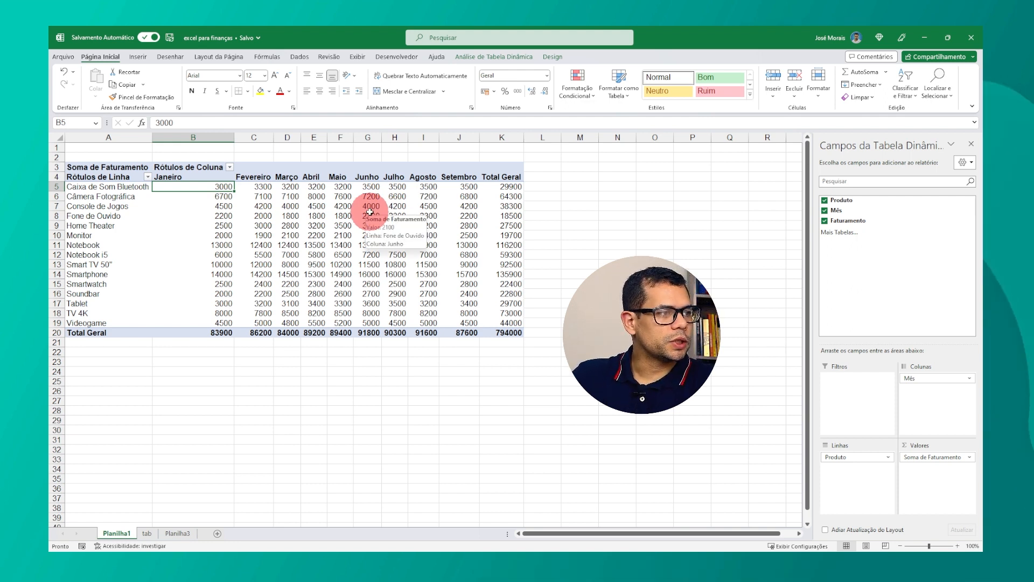
key(ctrl+shift+Right)
key(ctrl+shift+Down)
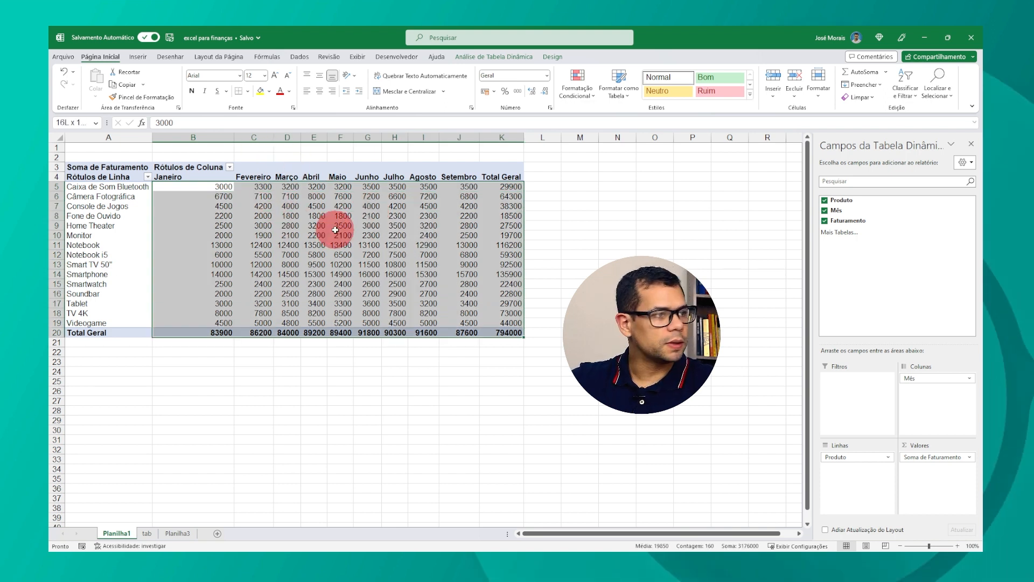
key(ctrl+1)
click(304, 139)
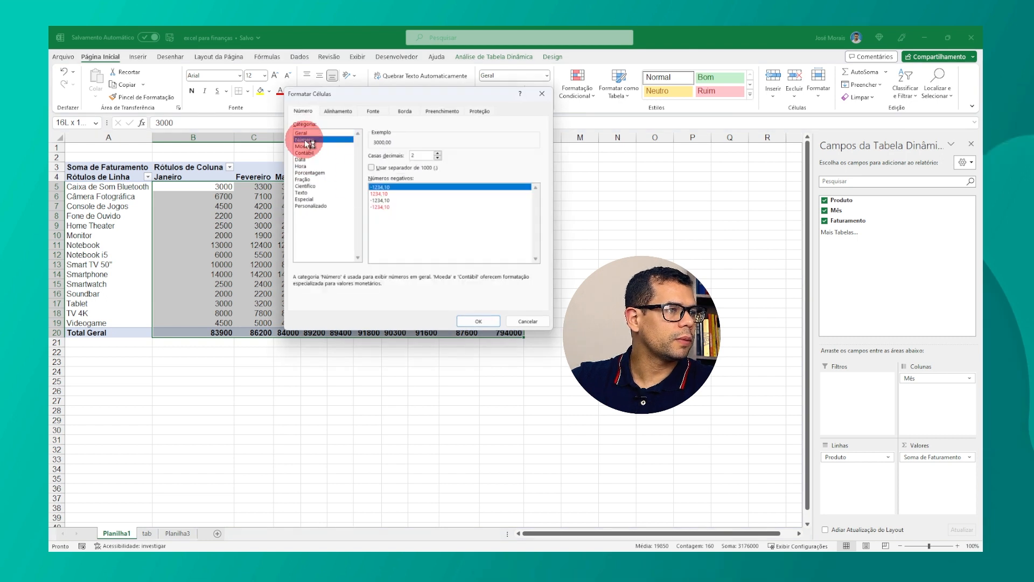
click(380, 168)
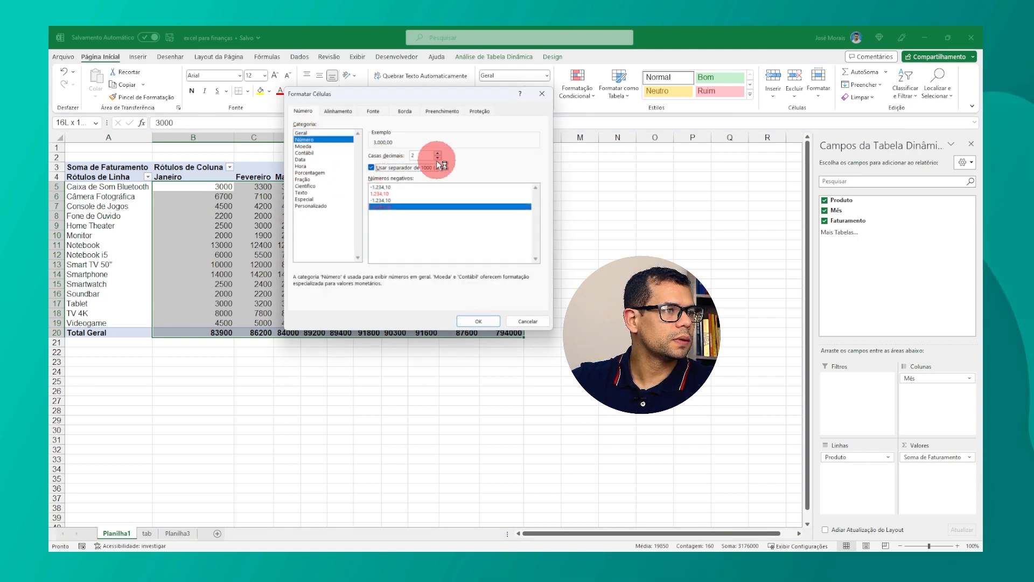
click(438, 158)
click(437, 158)
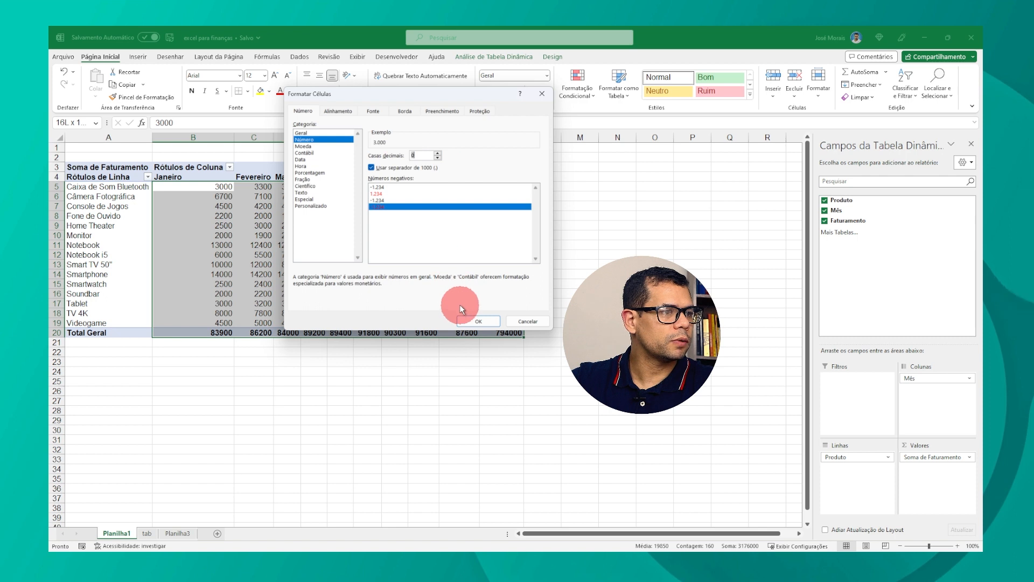
click(477, 321)
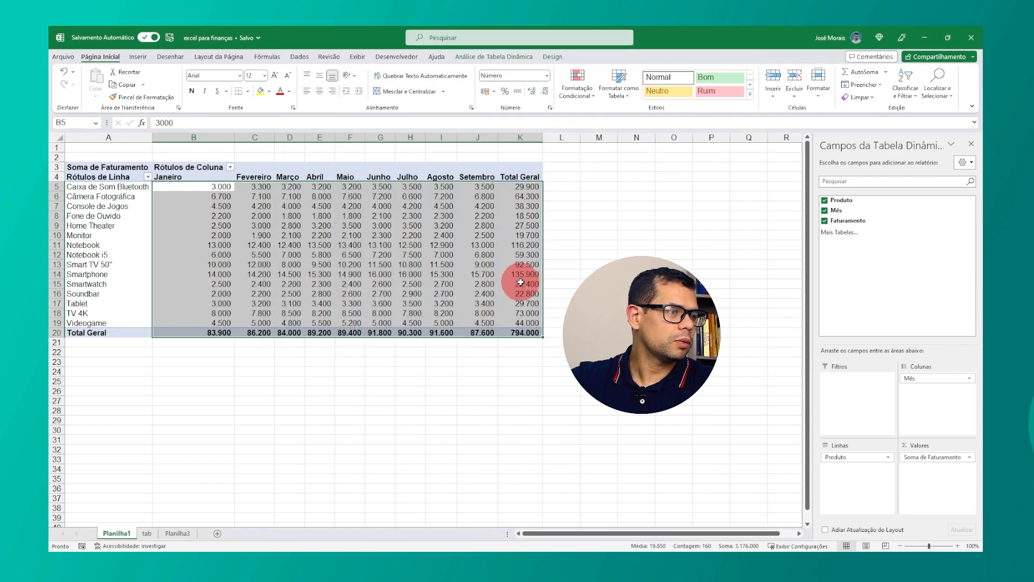
Step: Widen the pivot table's month and total columns B through K
click(410, 235)
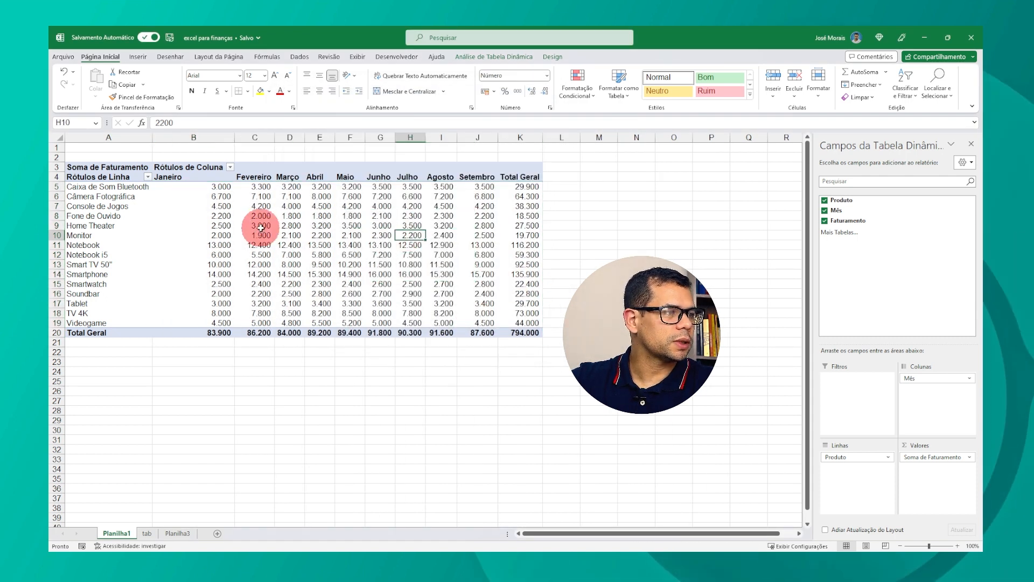
drag(195, 138, 550, 137)
click(282, 226)
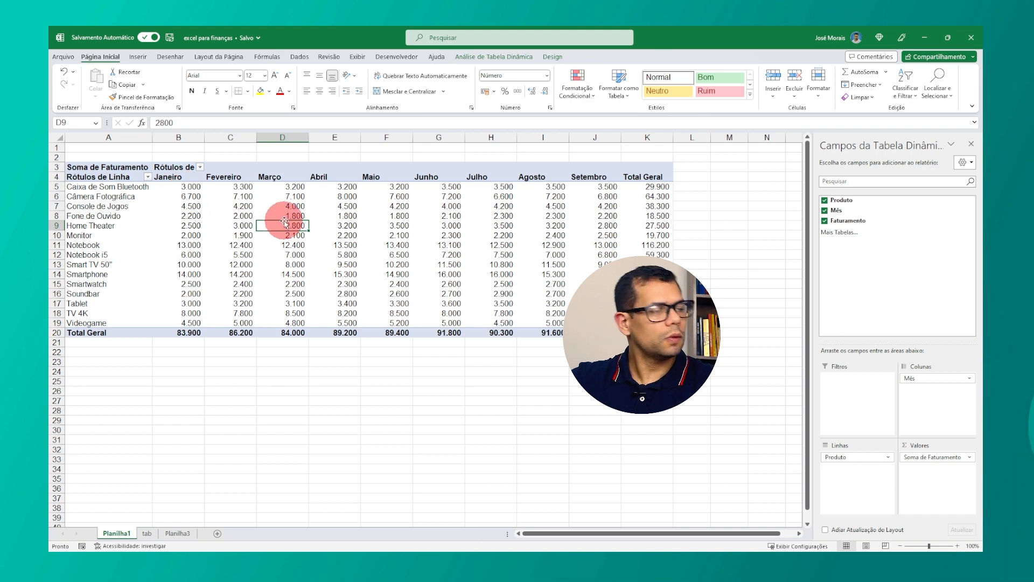
Step: Open PivotTable Options and turn off automatic column width adjustment on update
mouse_move(231, 189)
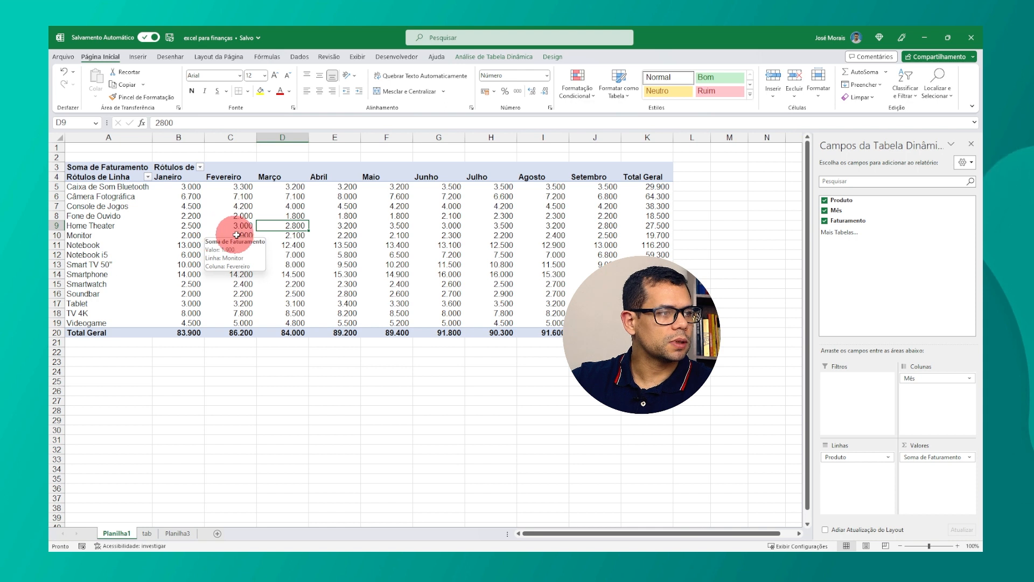
right_click(241, 236)
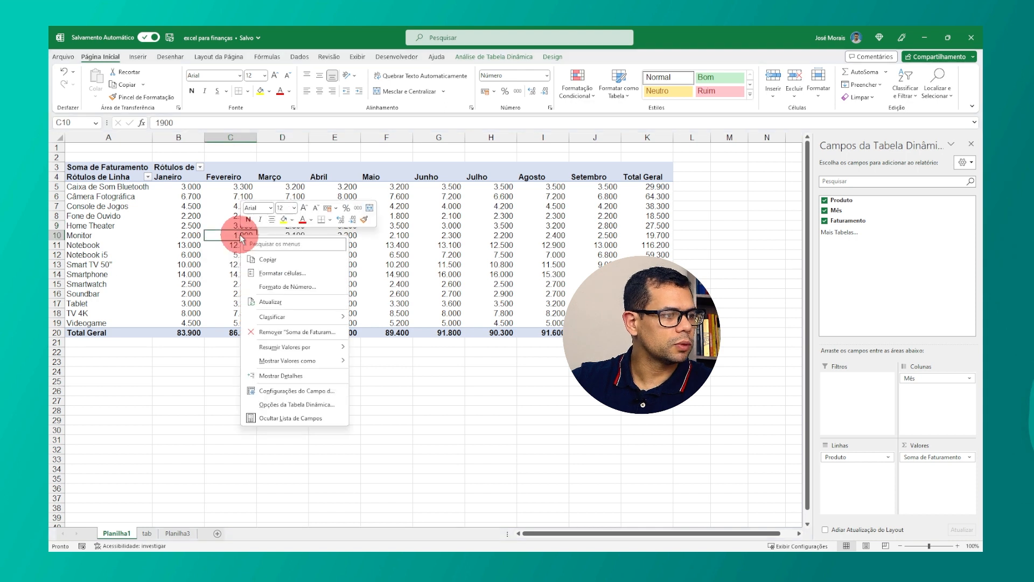
click(304, 405)
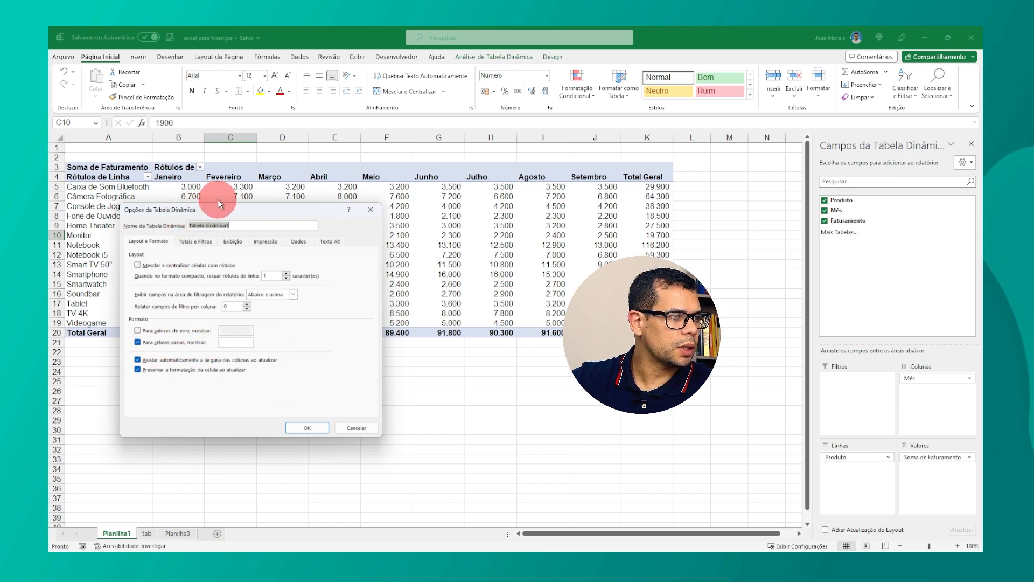
drag(222, 206, 353, 121)
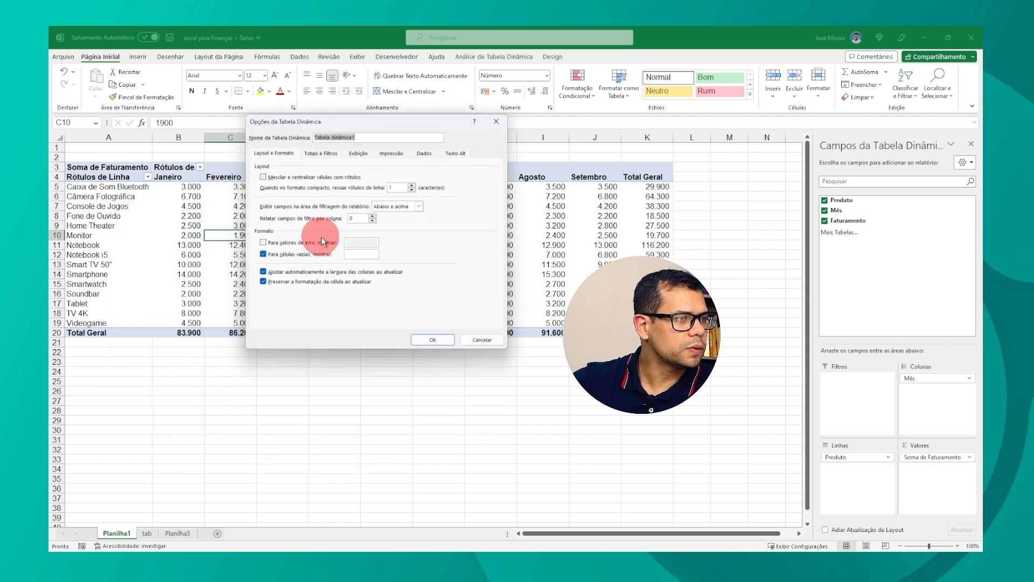
click(270, 256)
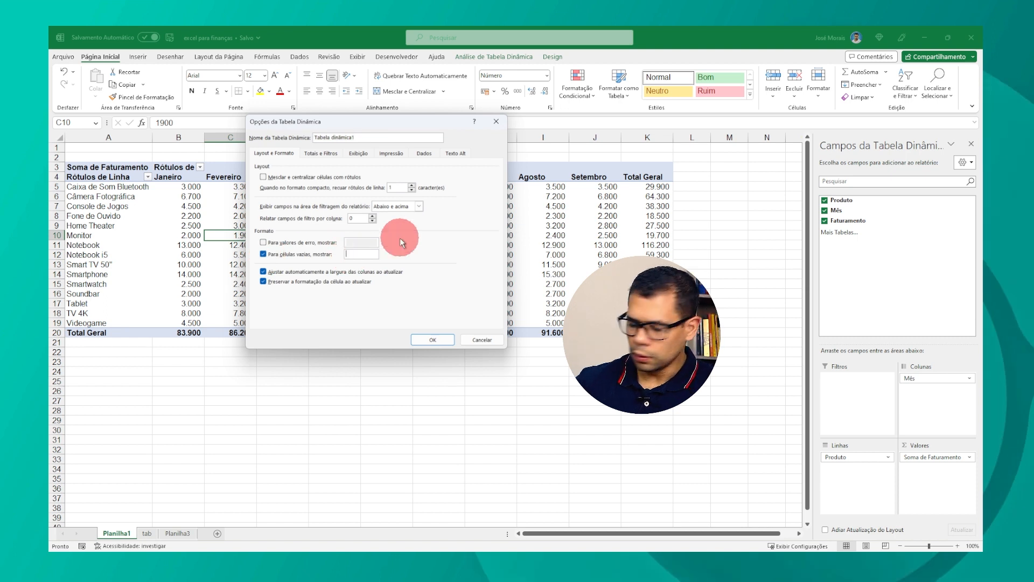
mouse_move(330, 125)
mouse_down()
mouse_move(498, 140)
mouse_move(457, 240)
mouse_move(355, 324)
mouse_move(365, 184)
mouse_move(333, 144)
mouse_up()
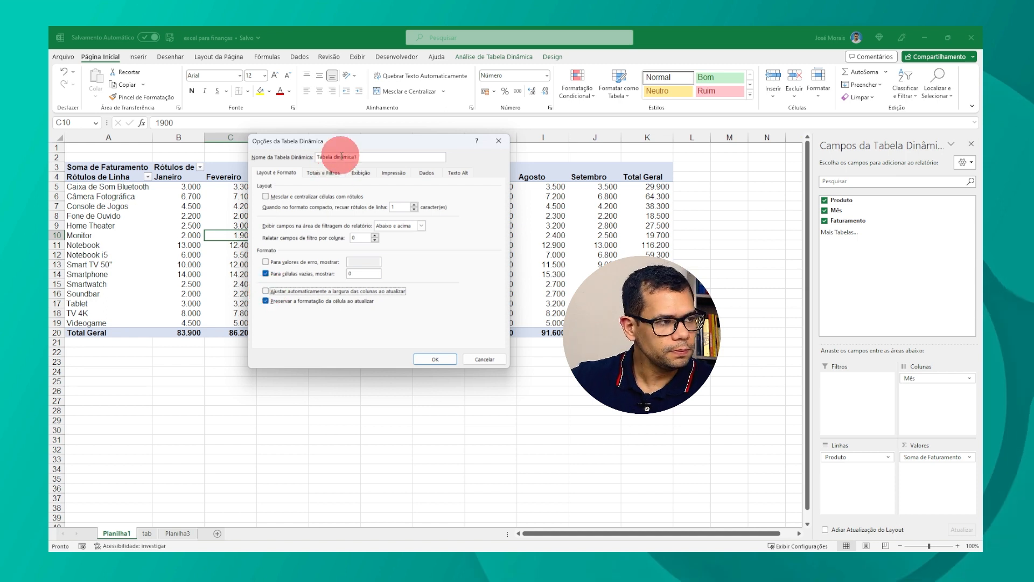
drag(337, 146, 510, 142)
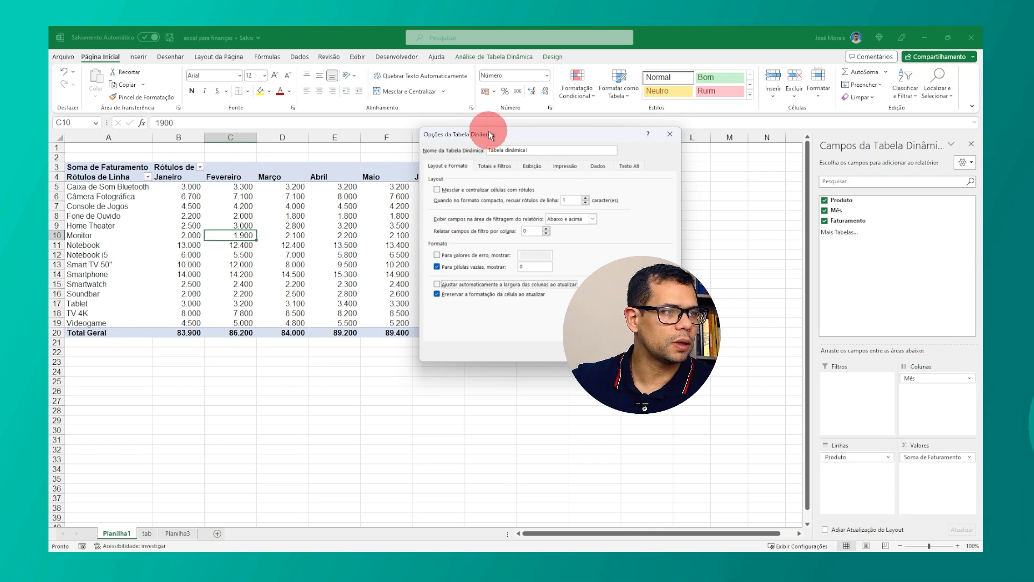
drag(486, 134, 335, 188)
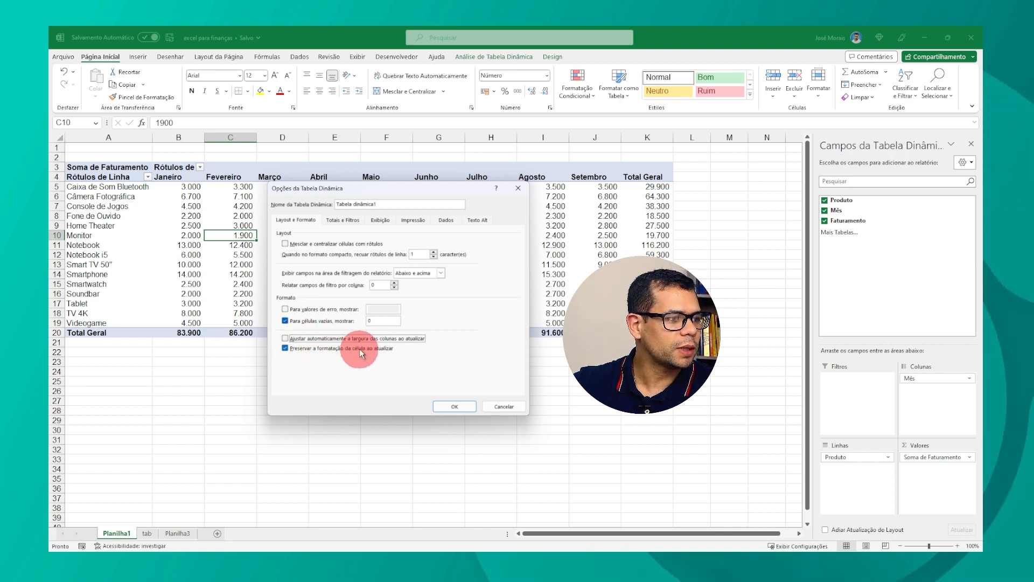
click(284, 348)
click(284, 349)
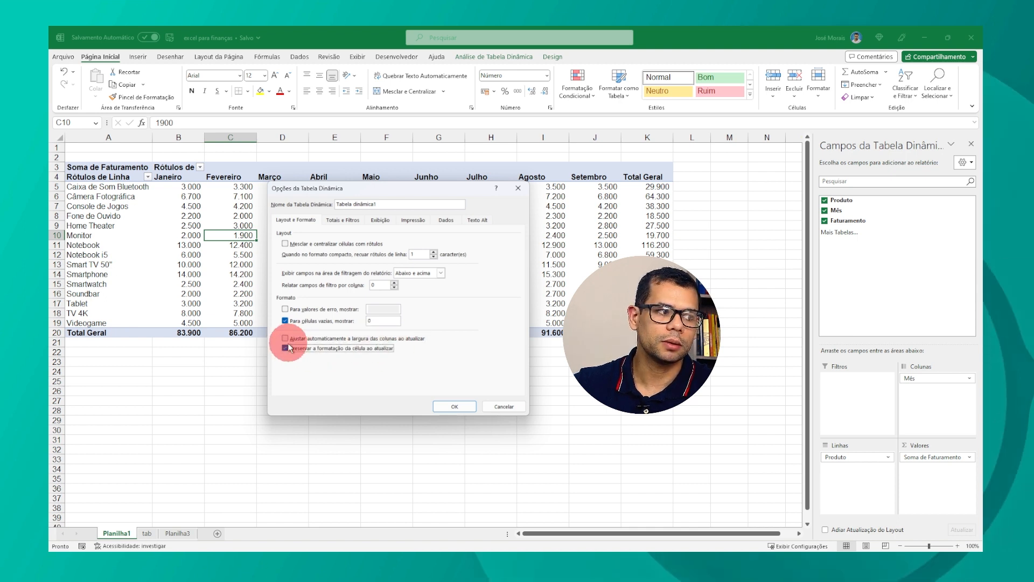
click(448, 408)
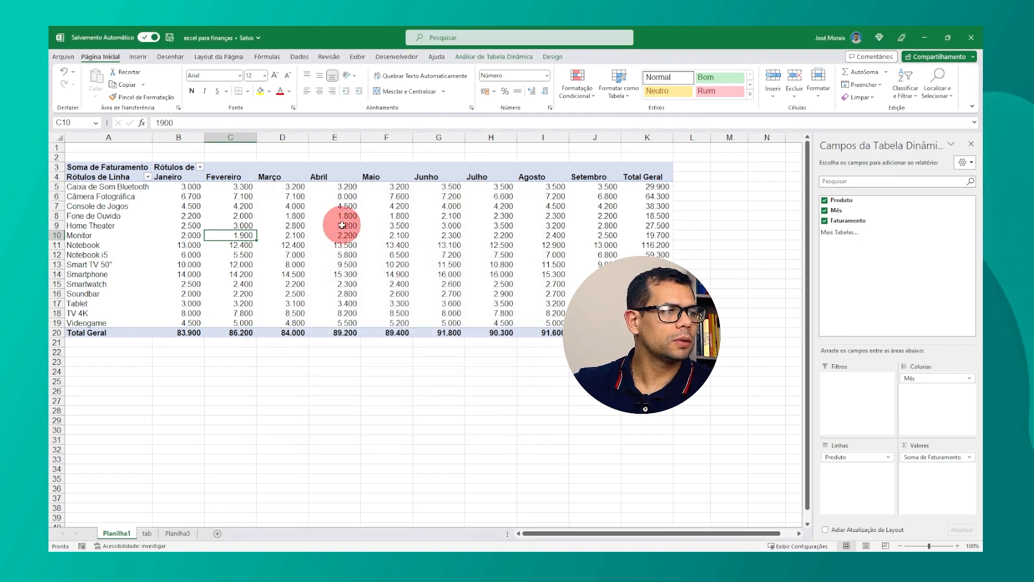
Step: Refresh the pivot table and check that the column widths are kept
right_click(344, 224)
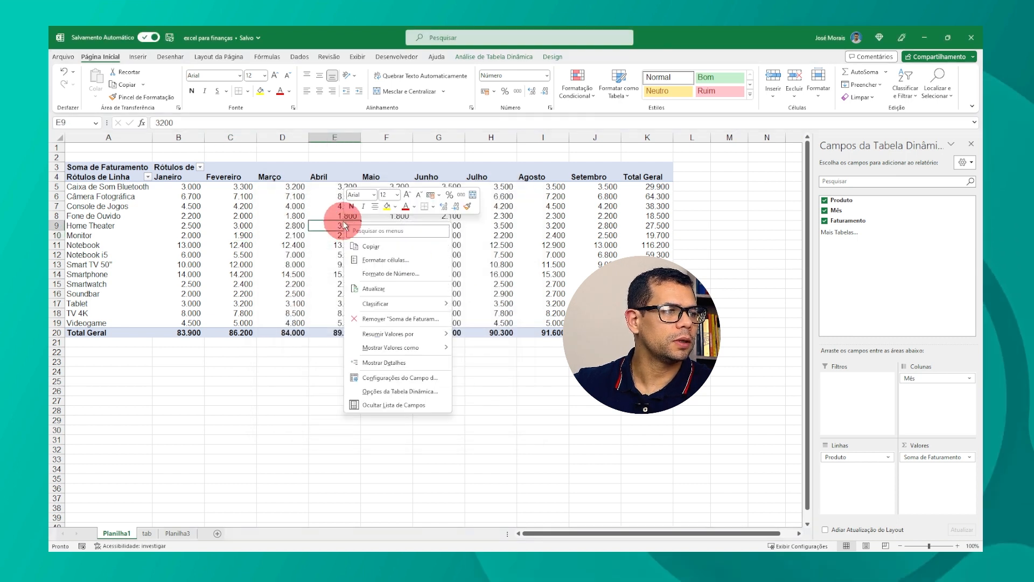
click(357, 289)
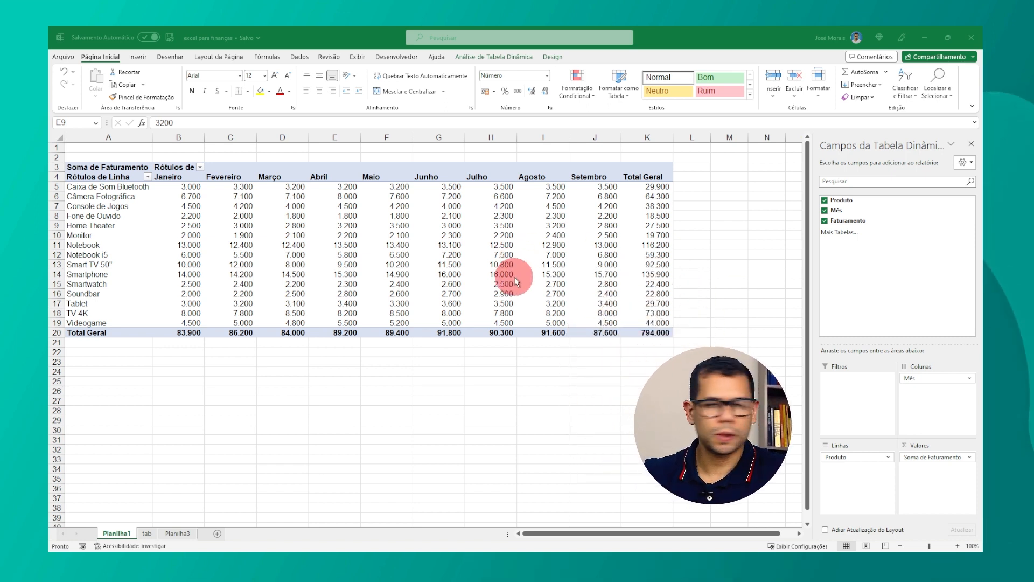
click(342, 274)
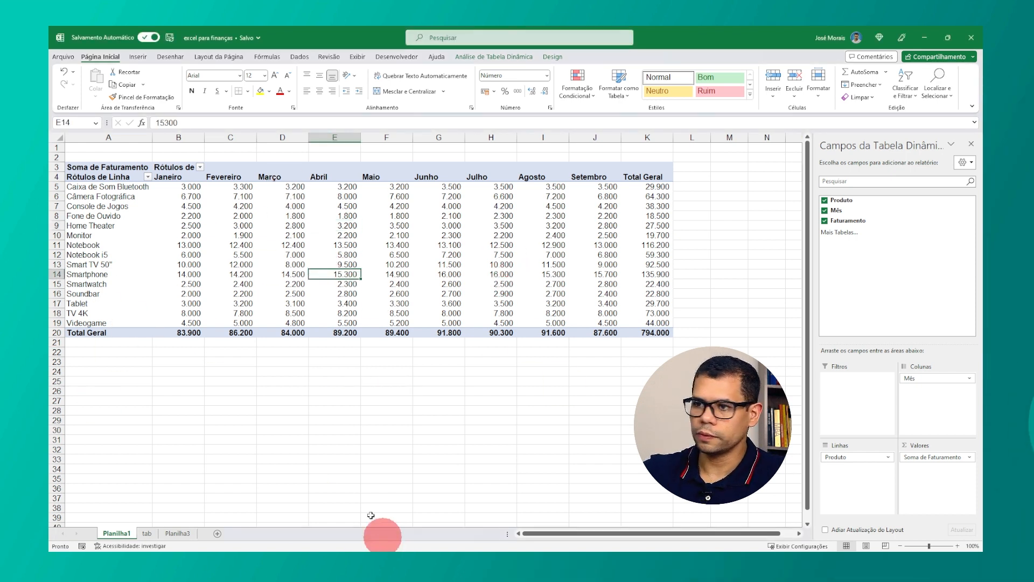
click(320, 335)
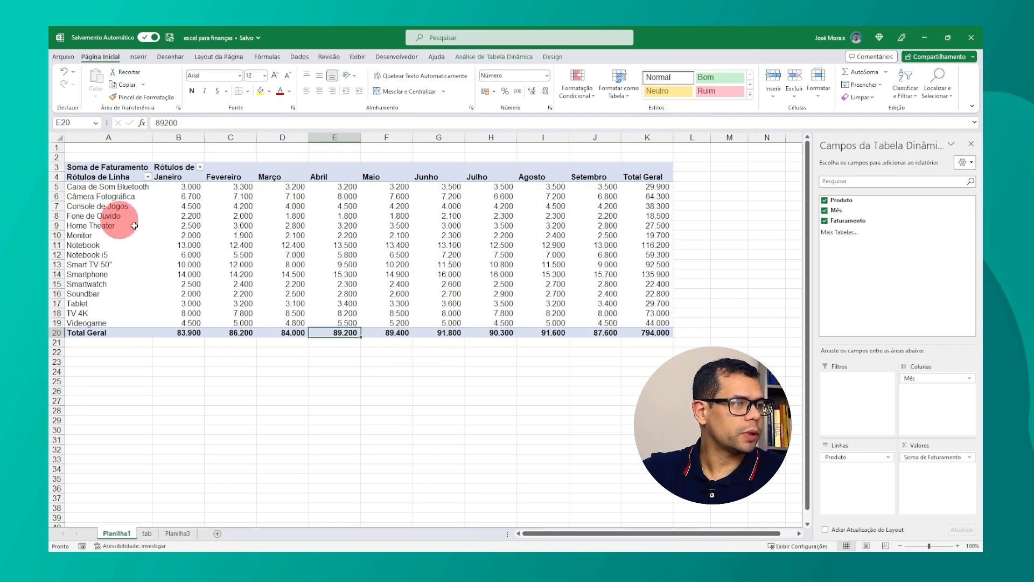
Step: Move the Produto field from the rows area to the report filter area
click(121, 244)
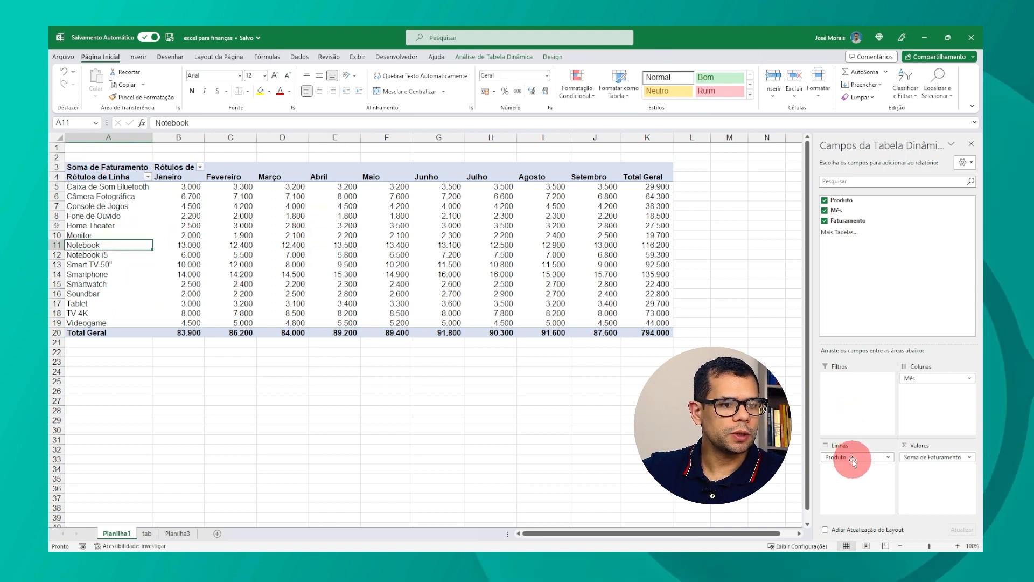
drag(852, 461, 851, 395)
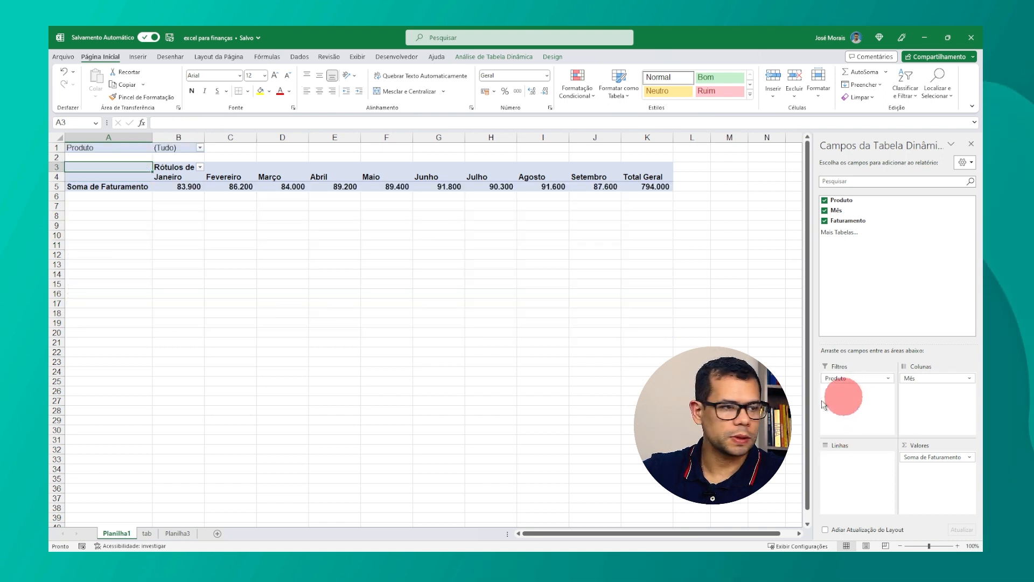
Step: Filter the pivot table by Produto to show only TV 4K
drag(160, 181, 576, 194)
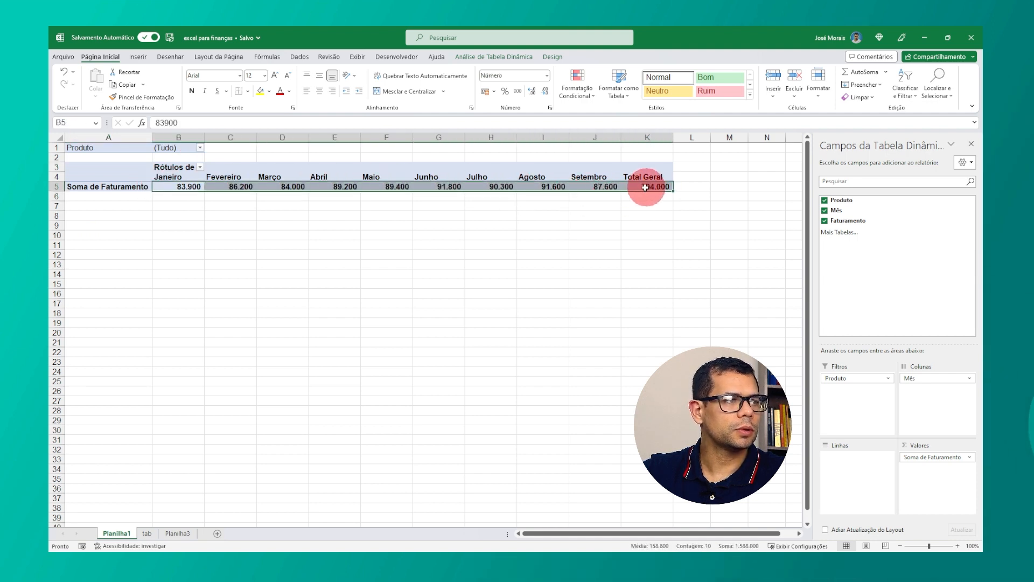
click(200, 148)
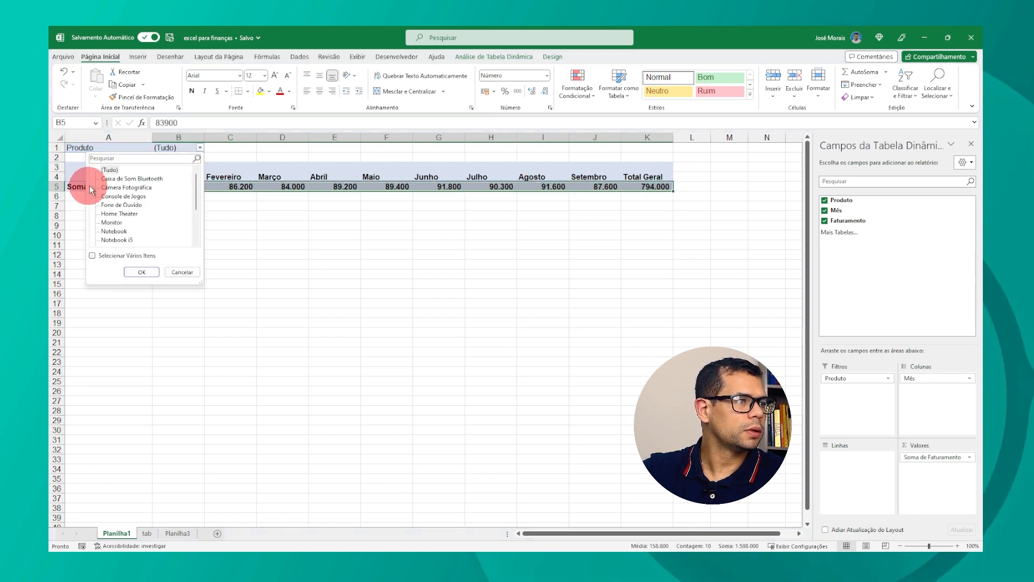
click(92, 257)
scroll(123, 184, down, 2)
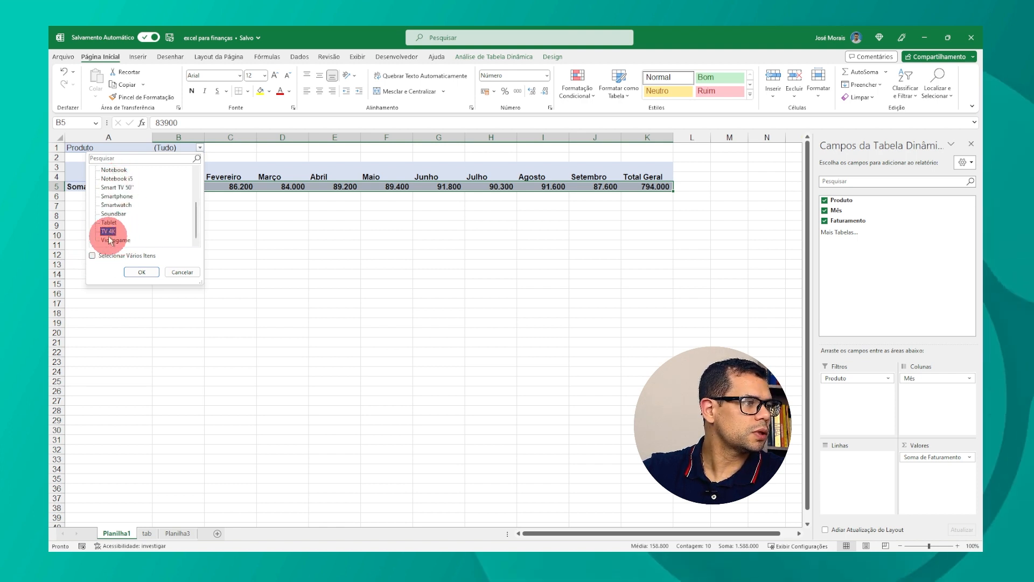
click(137, 271)
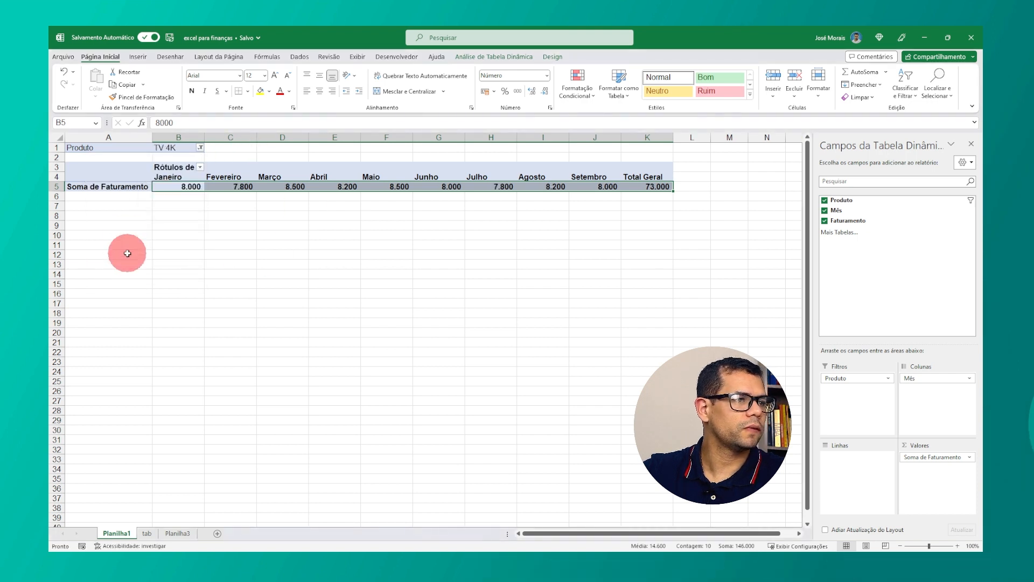
Step: Change the Produto filter to show only Notebook
click(396, 187)
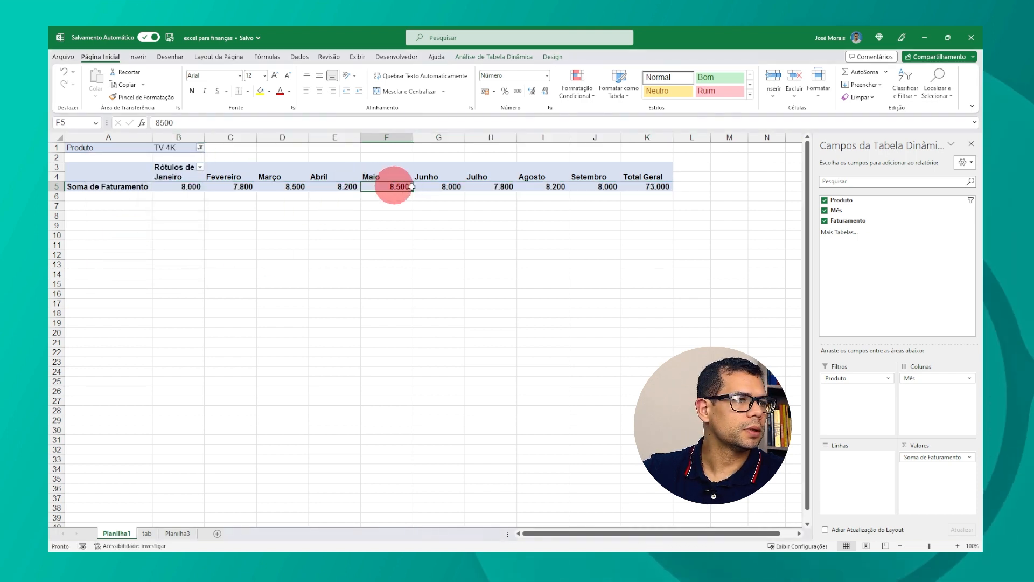
click(648, 187)
click(164, 148)
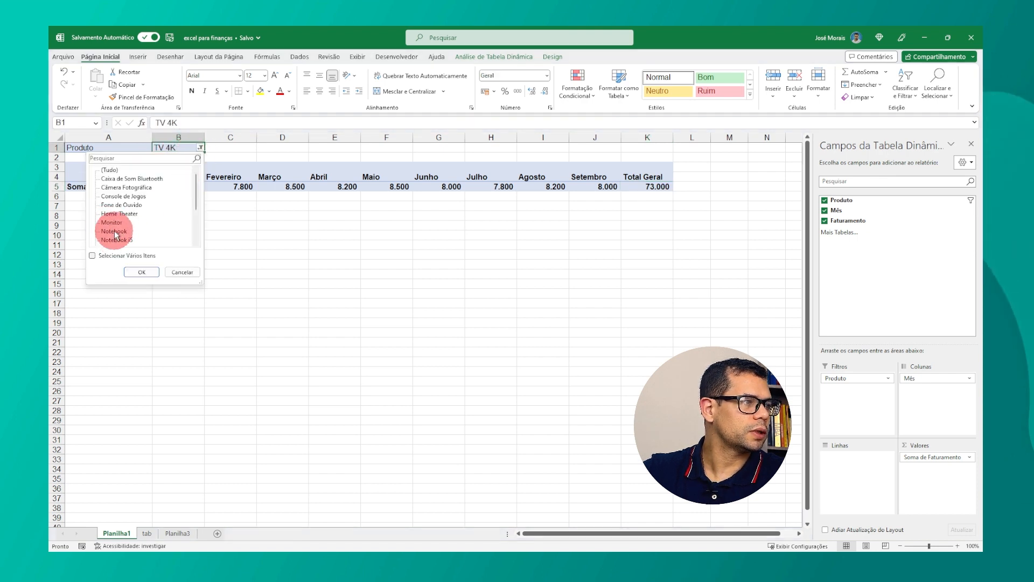
click(141, 272)
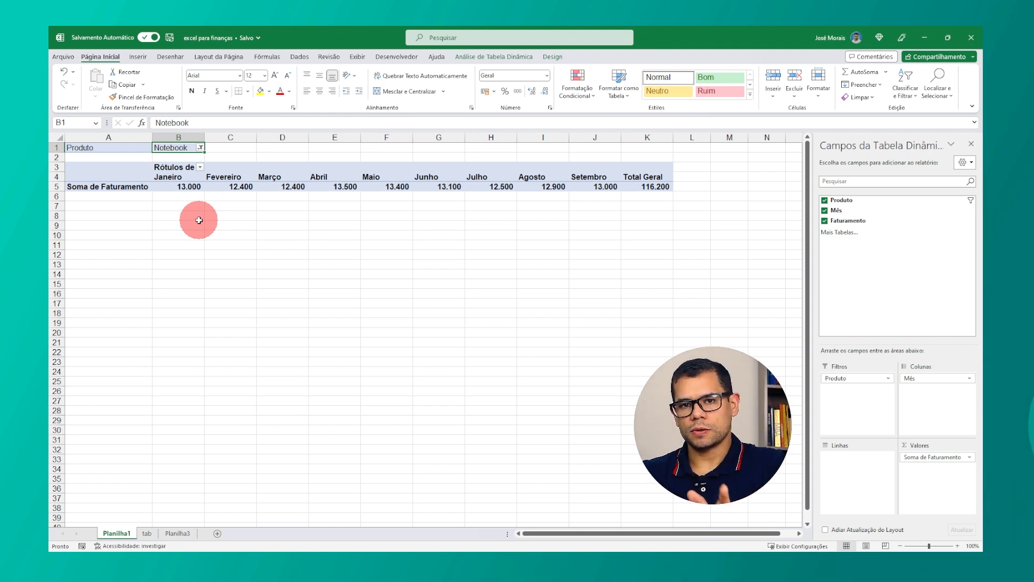
Step: Filter the pivot table by Produto to show only TV 4K
click(203, 148)
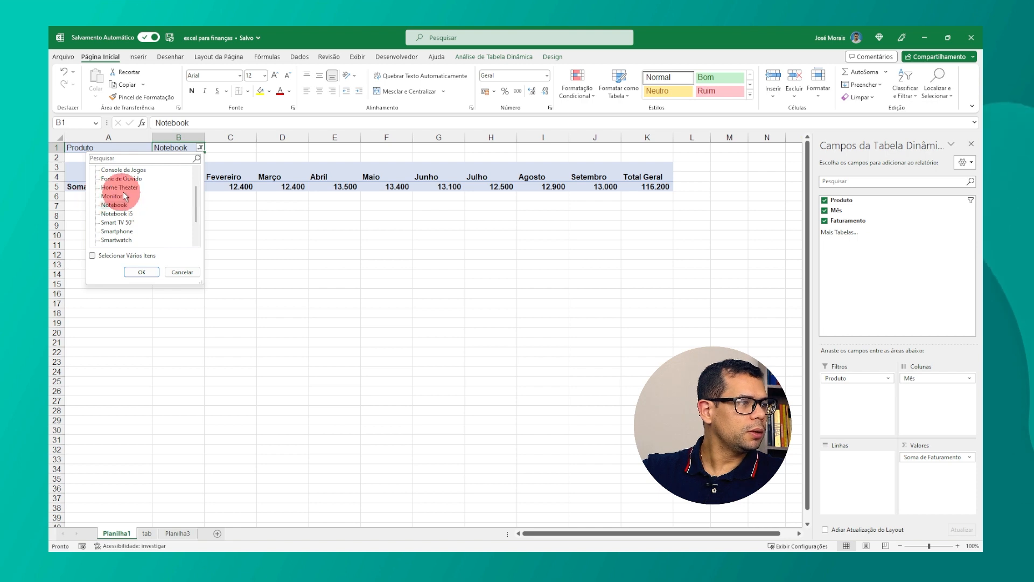
click(108, 231)
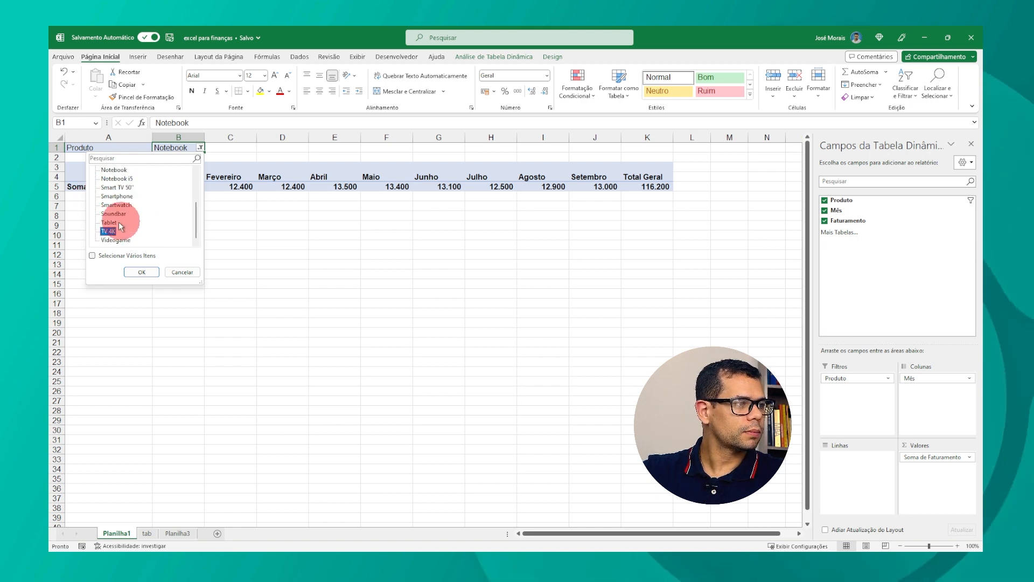
click(137, 271)
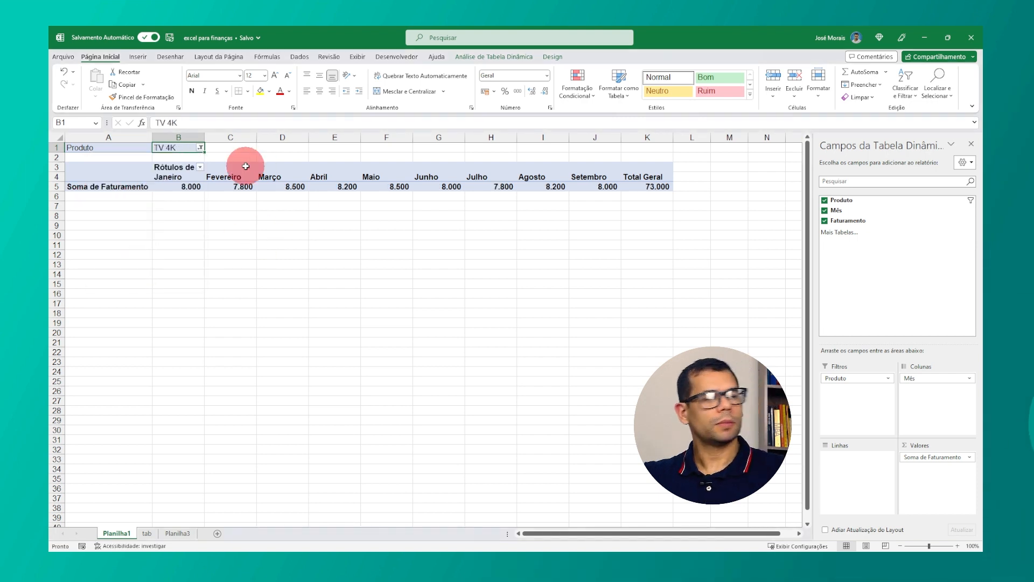
Step: Fill the Abril revenue cell with yellow
click(341, 185)
click(262, 95)
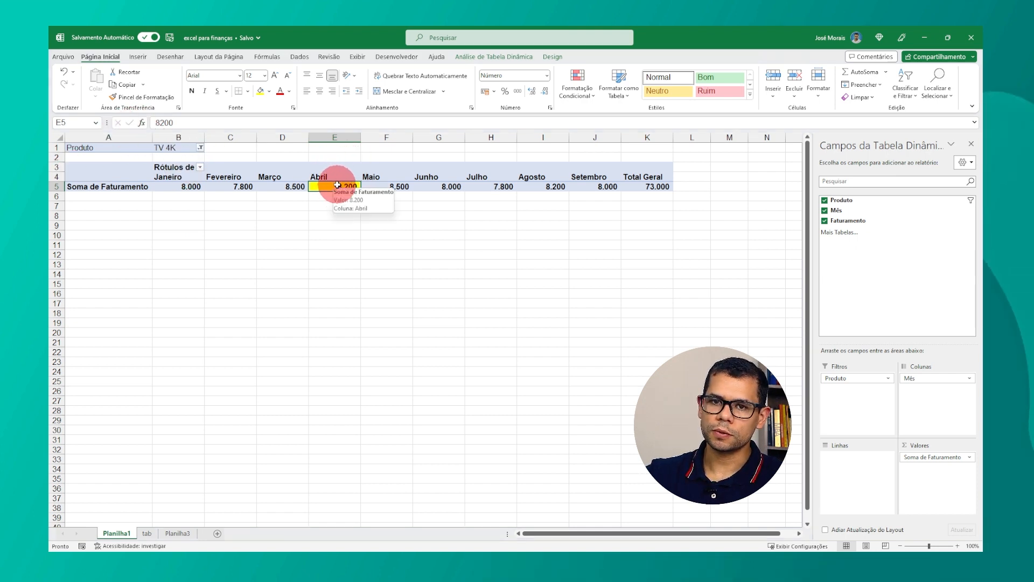
Step: Review the monthly values and browse the Produto filter list without changing the selection
click(288, 185)
drag(287, 186, 190, 187)
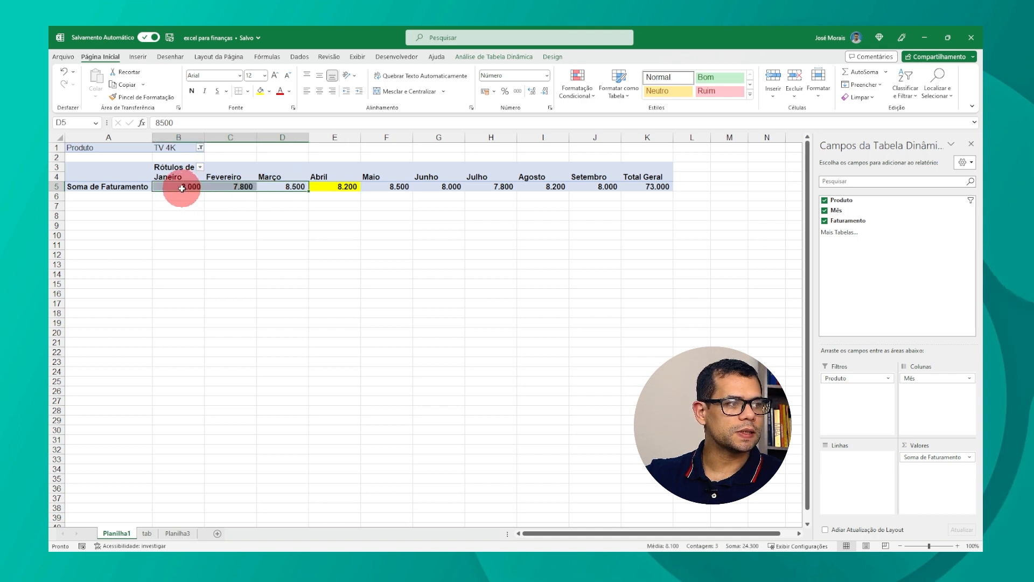
drag(371, 177, 633, 176)
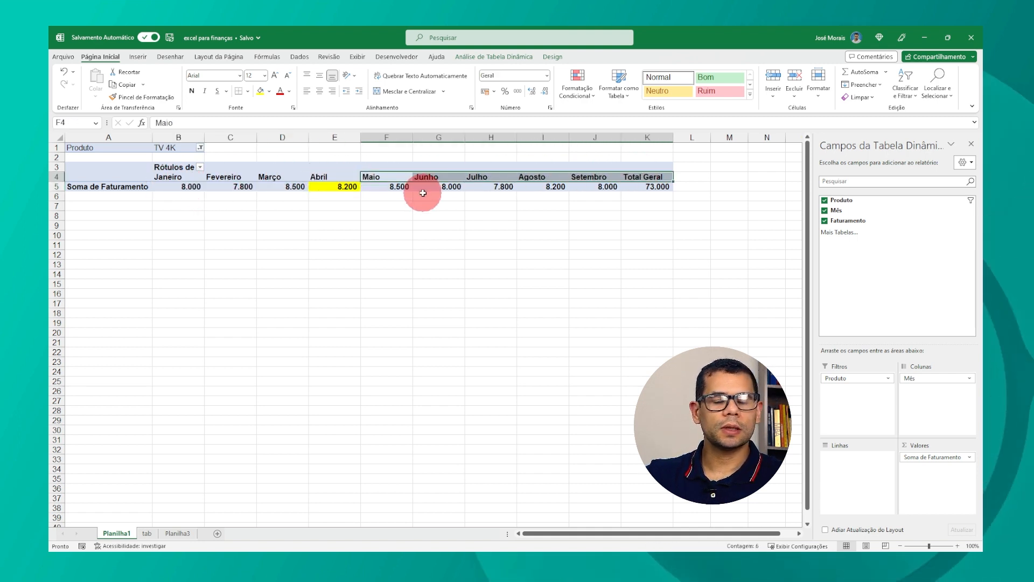
click(393, 187)
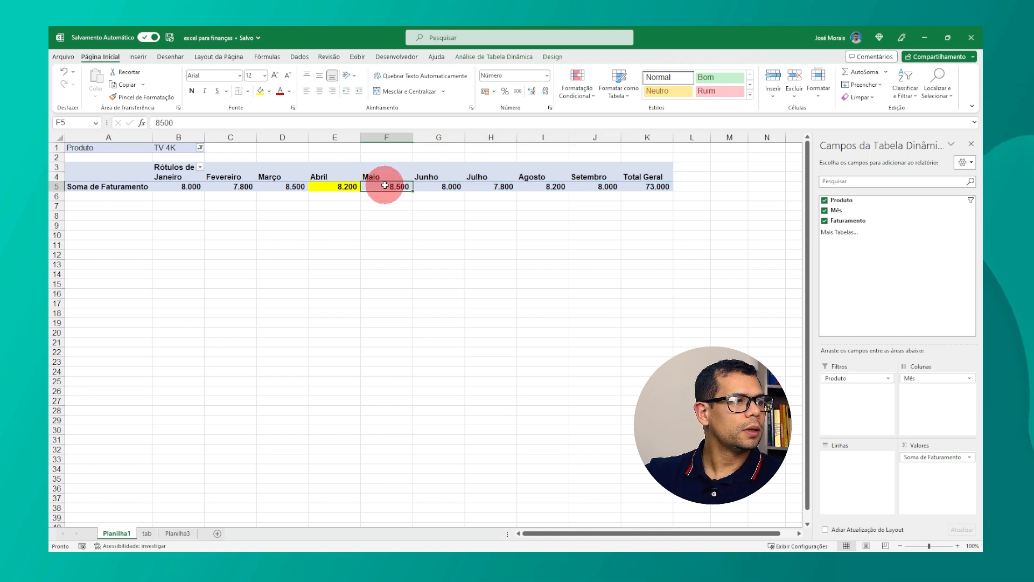
click(199, 147)
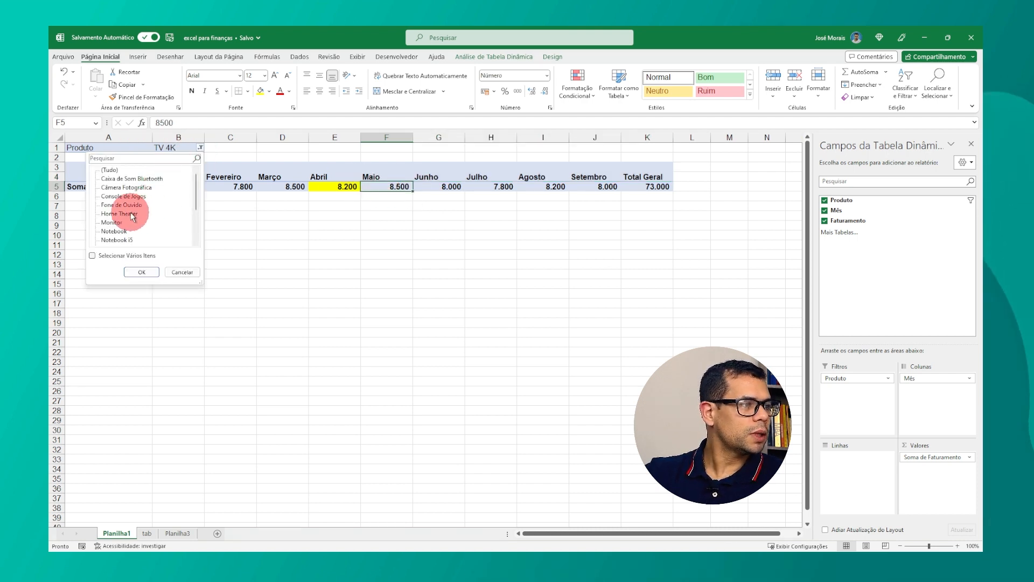
scroll(124, 215, down, 1)
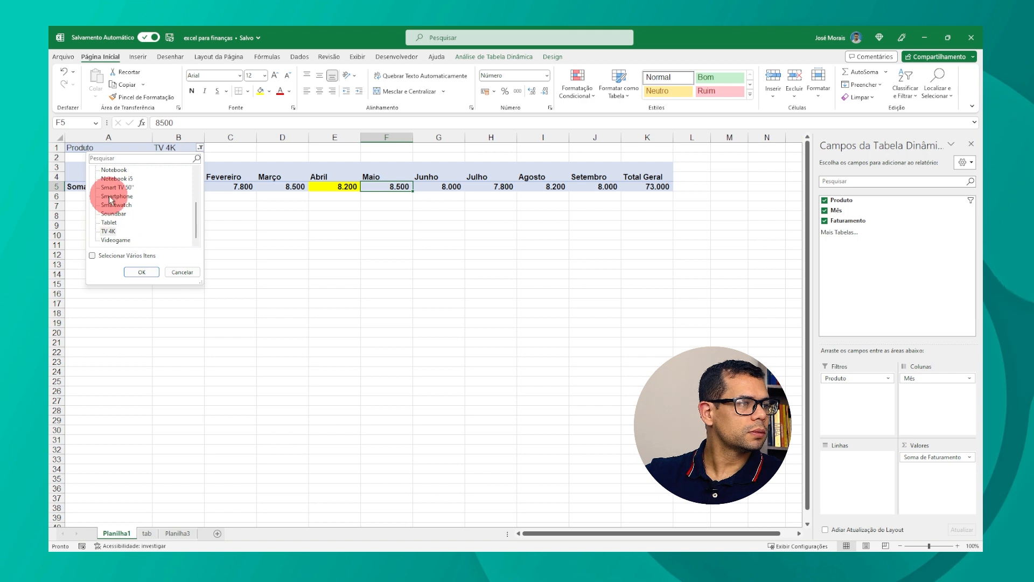
scroll(111, 199, up, 7)
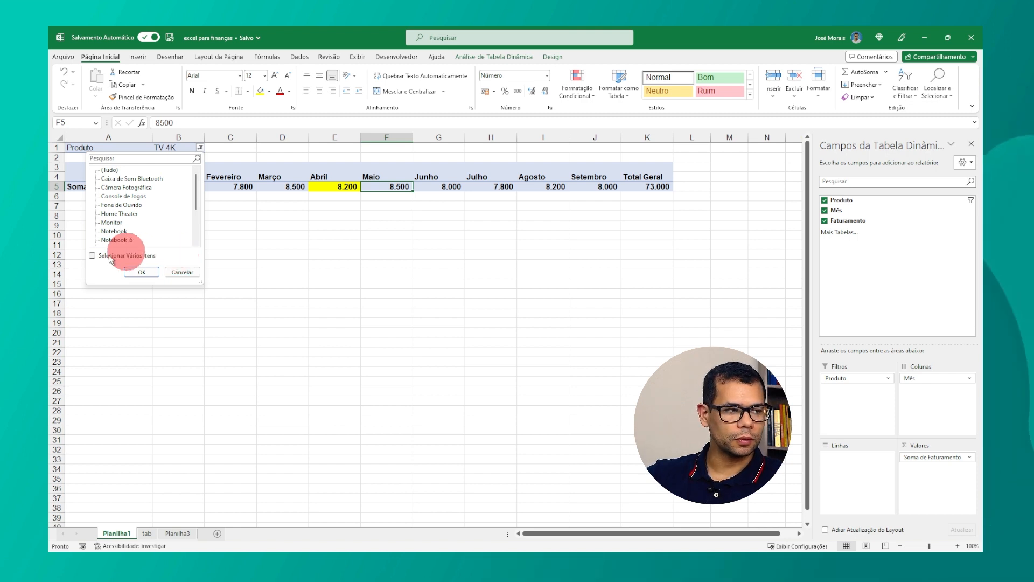
click(349, 231)
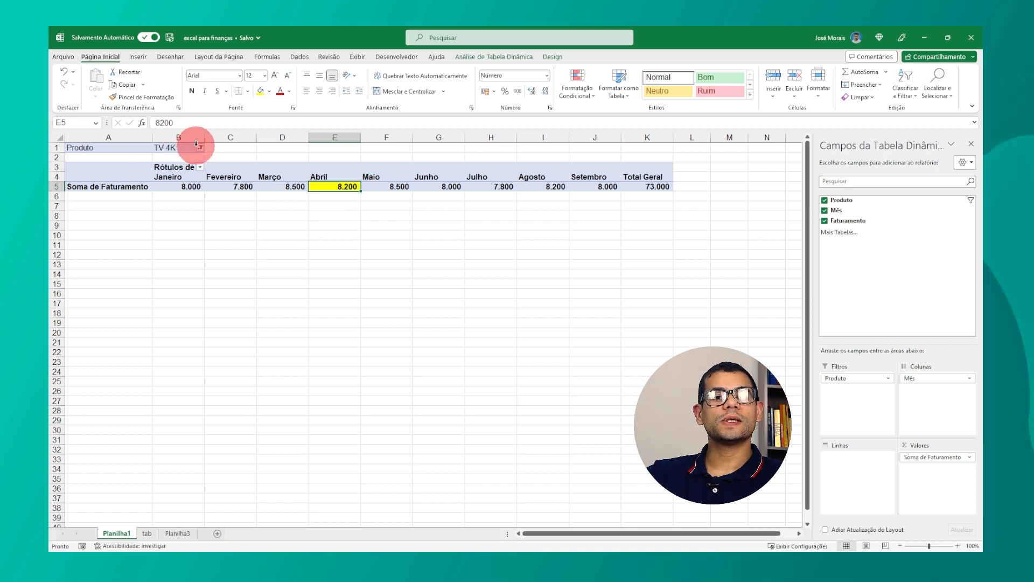
Step: Select the month values and reopen the Produto filter list, closing it without changes
drag(166, 180, 615, 185)
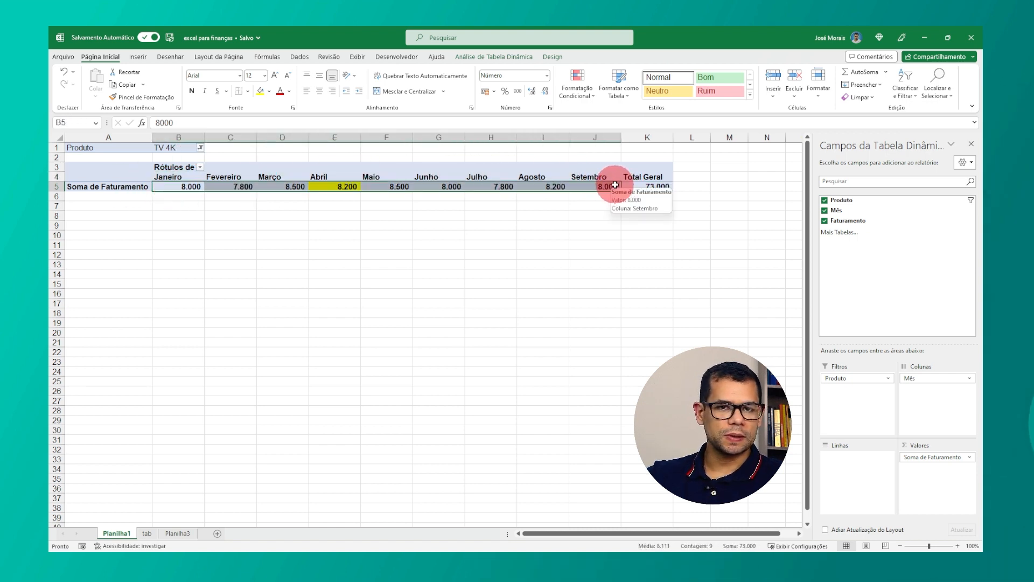
click(332, 186)
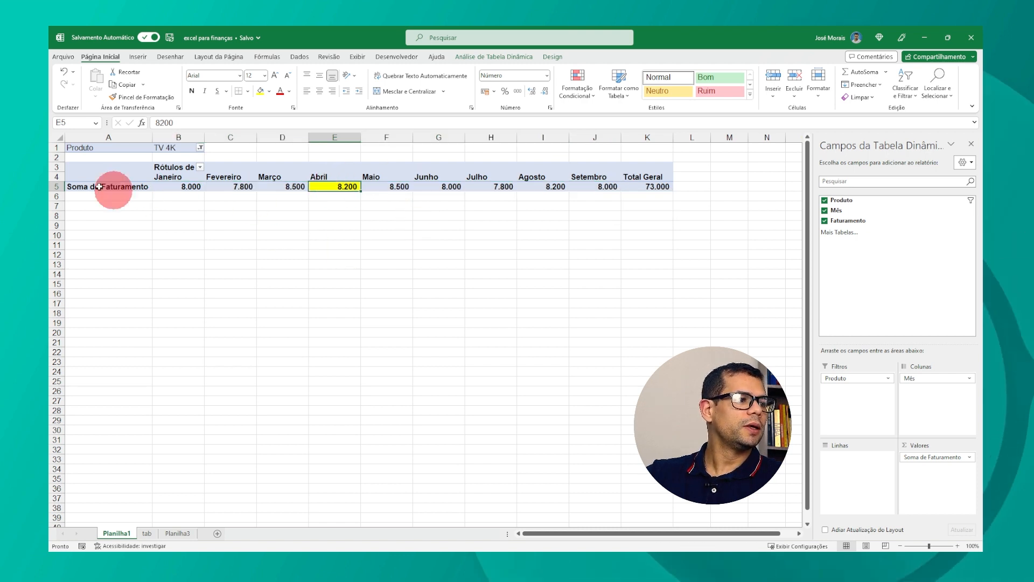
click(199, 147)
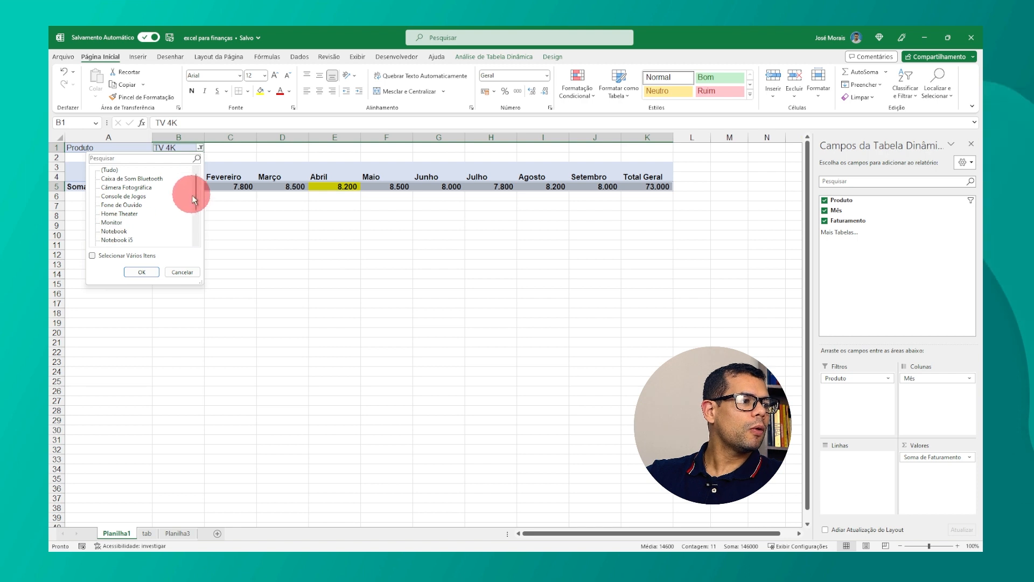
click(251, 162)
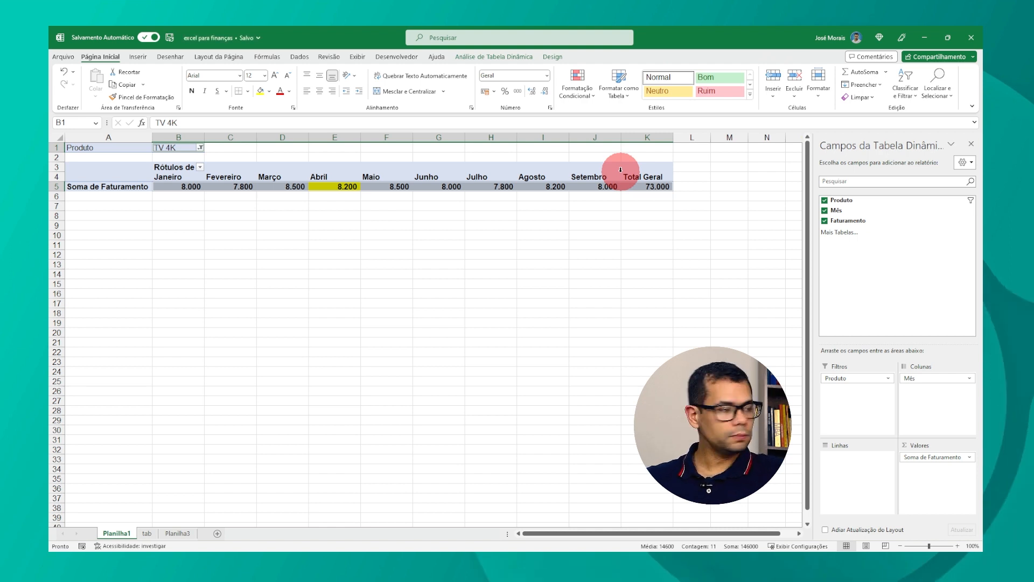
click(339, 186)
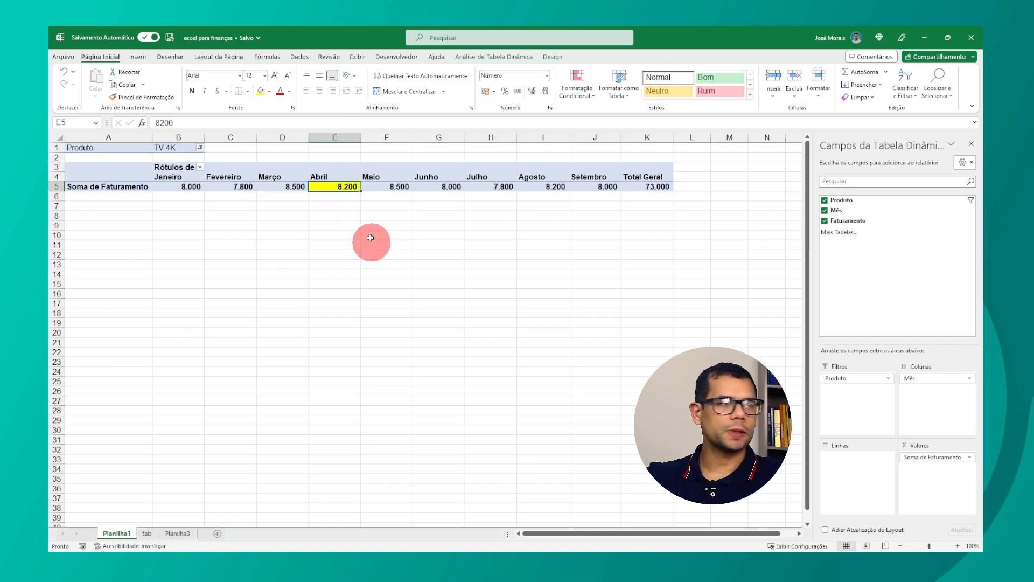
Step: Change the Produto filter to show only Notebook
click(201, 149)
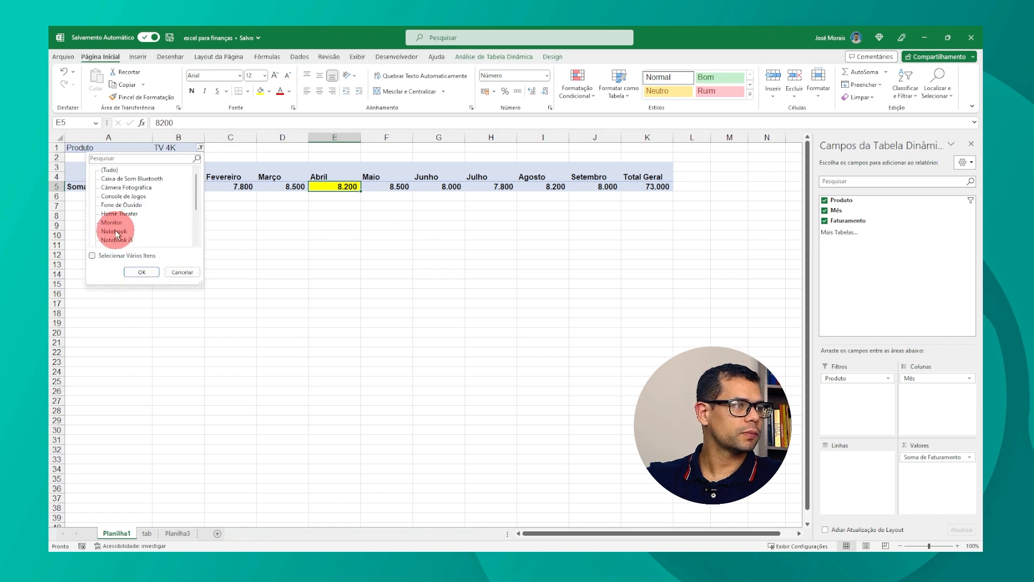
click(141, 272)
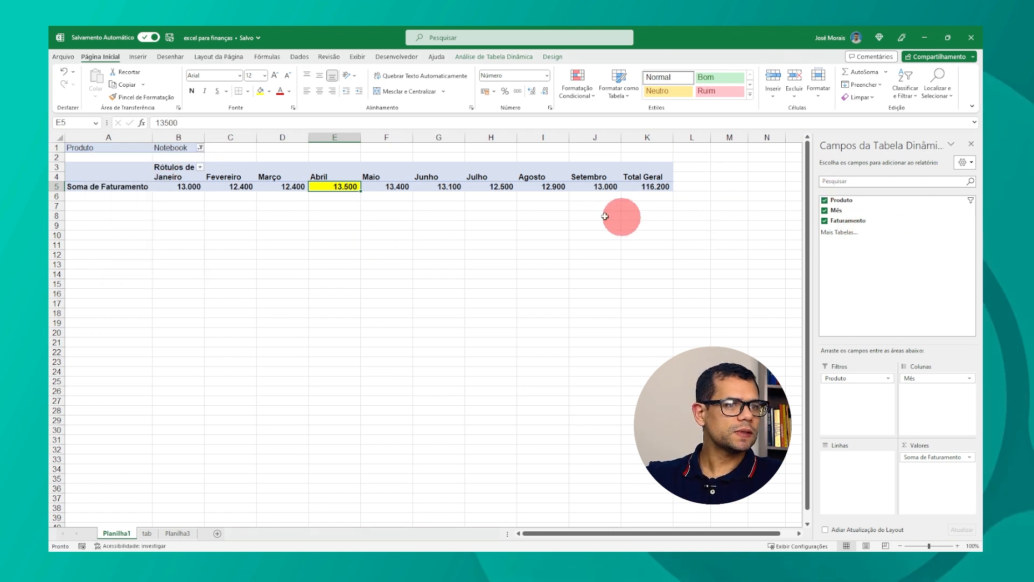
Step: Clear the Produto filter to show all products and move Produto back to the rows area
click(200, 149)
click(108, 170)
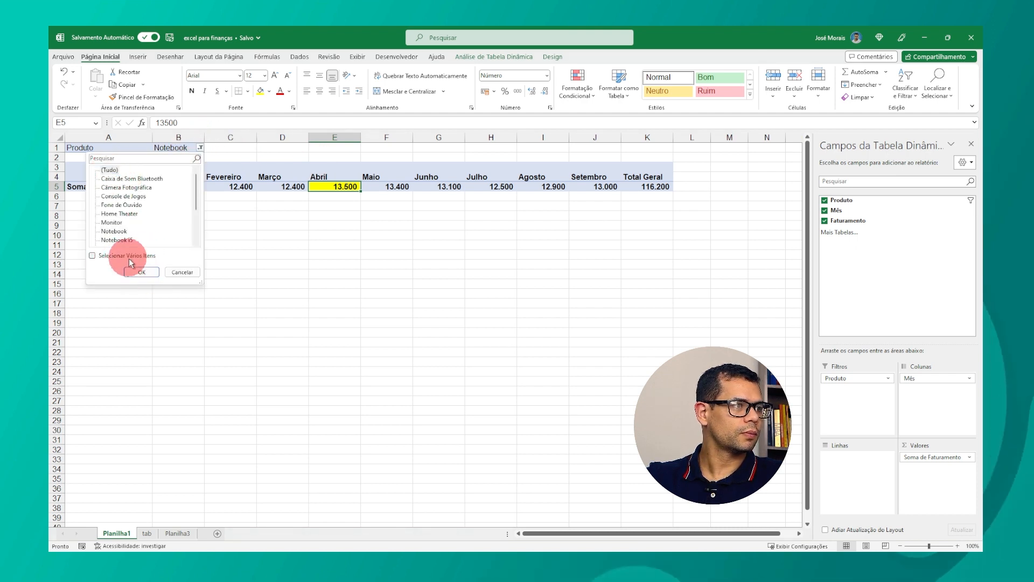
click(141, 272)
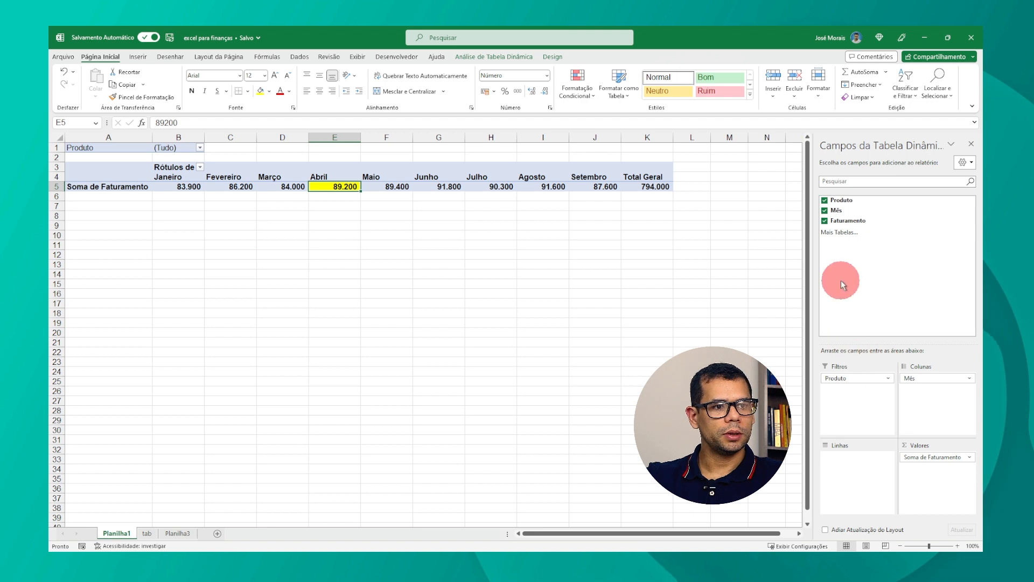
drag(850, 377, 850, 462)
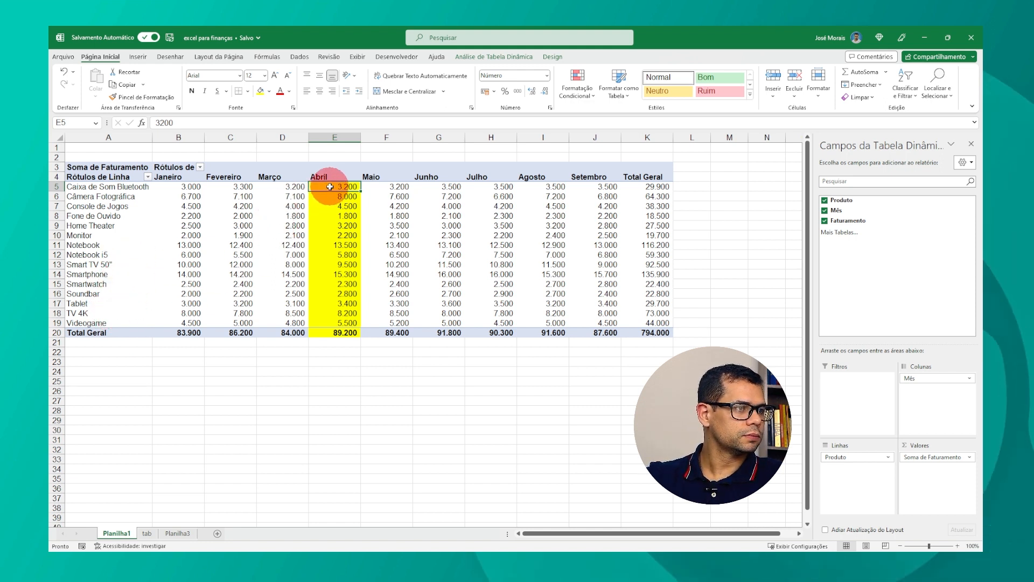
Step: Copy the Maio column's formatting onto the Abril column with the Format Painter to remove the yellow fill
drag(334, 186, 333, 331)
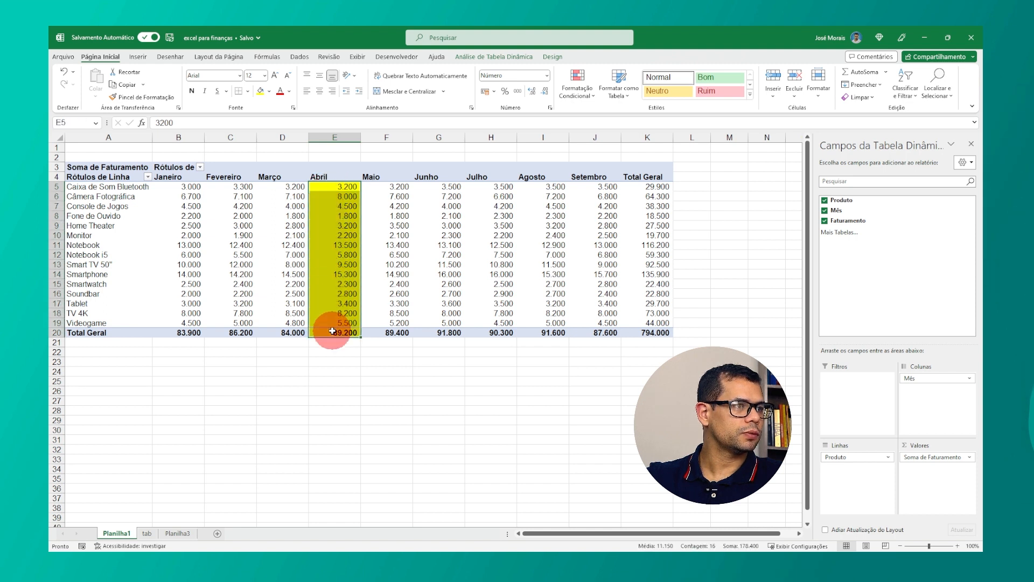
drag(397, 177, 397, 330)
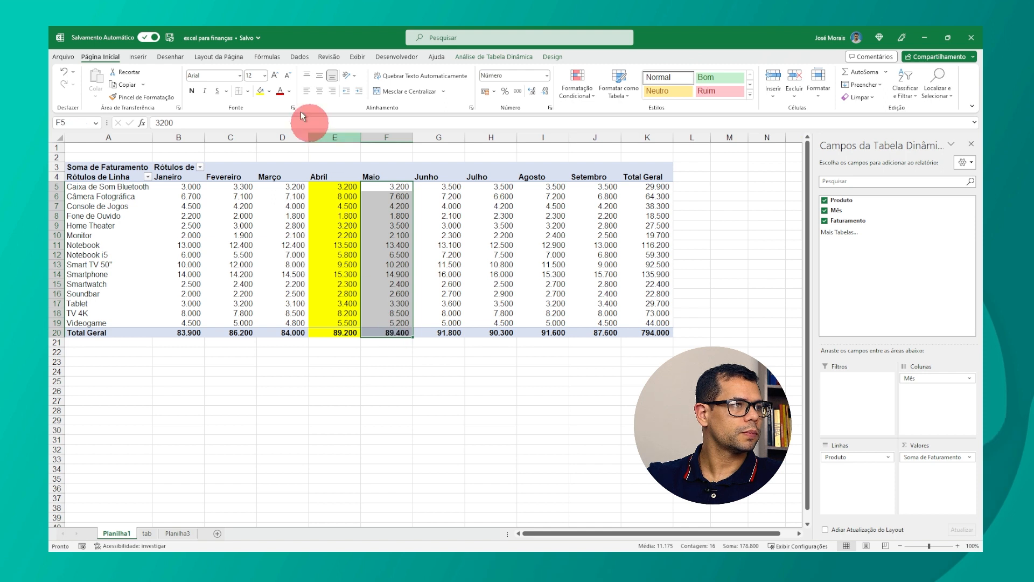
click(145, 98)
drag(342, 187, 341, 332)
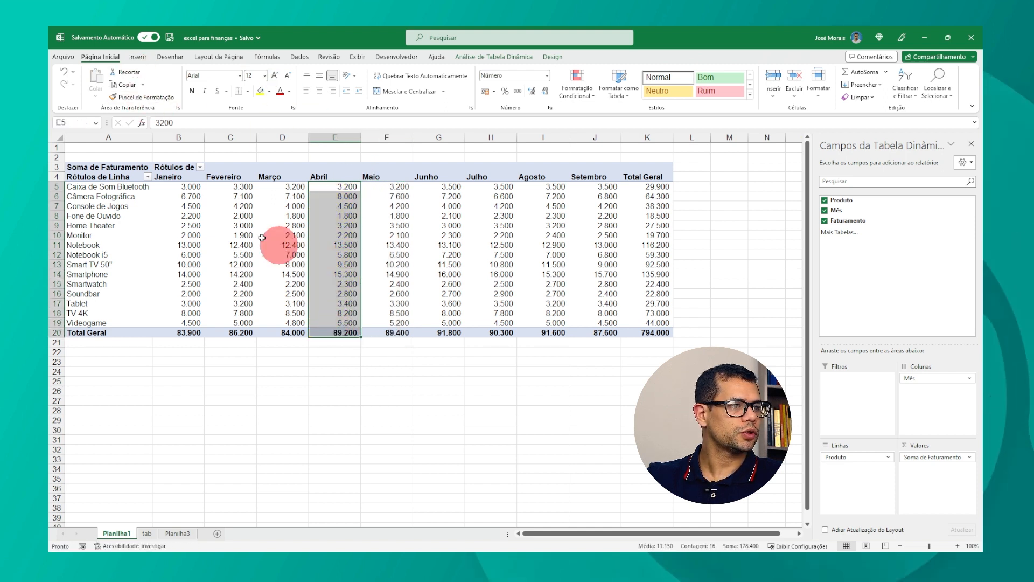
Step: Group the first six products, Caixa de Som Bluetooth through Monitor, into one pivot group
click(229, 224)
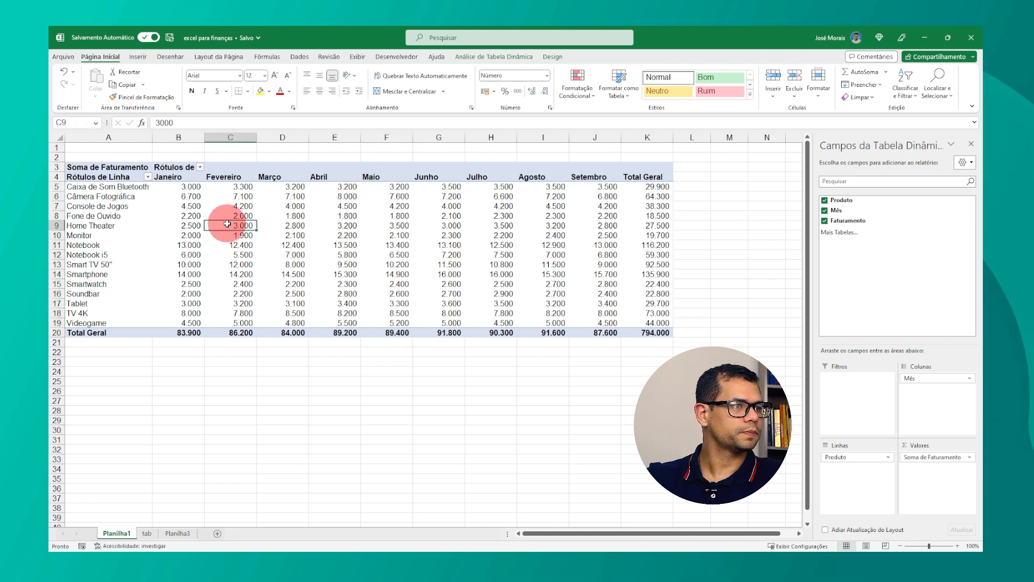
click(96, 275)
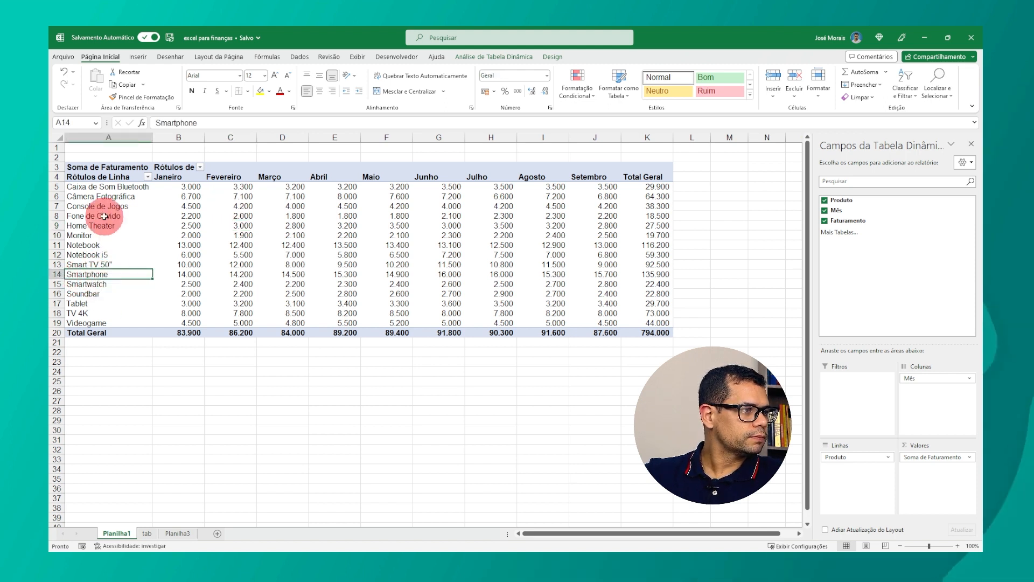
drag(92, 187, 89, 234)
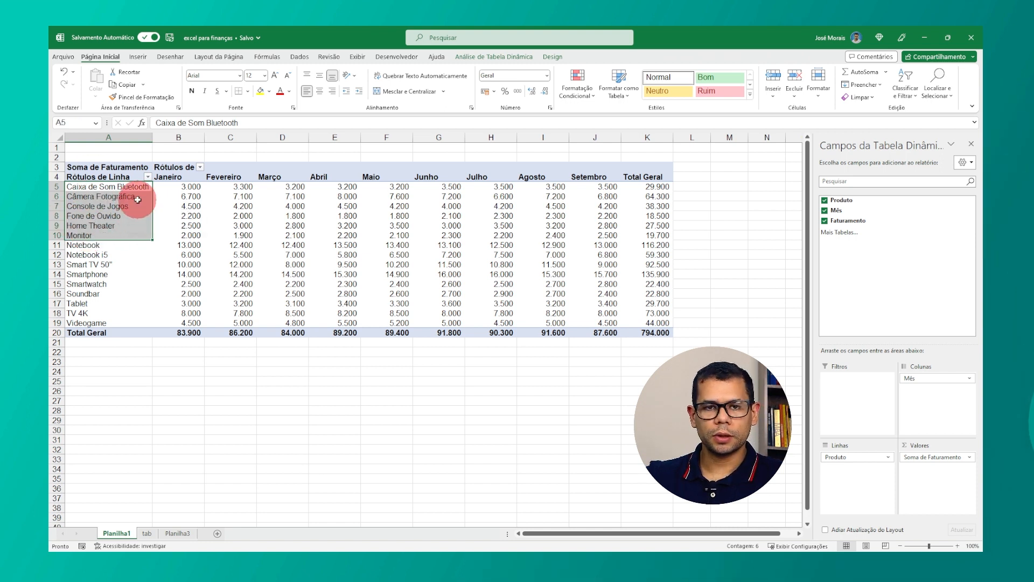
right_click(94, 206)
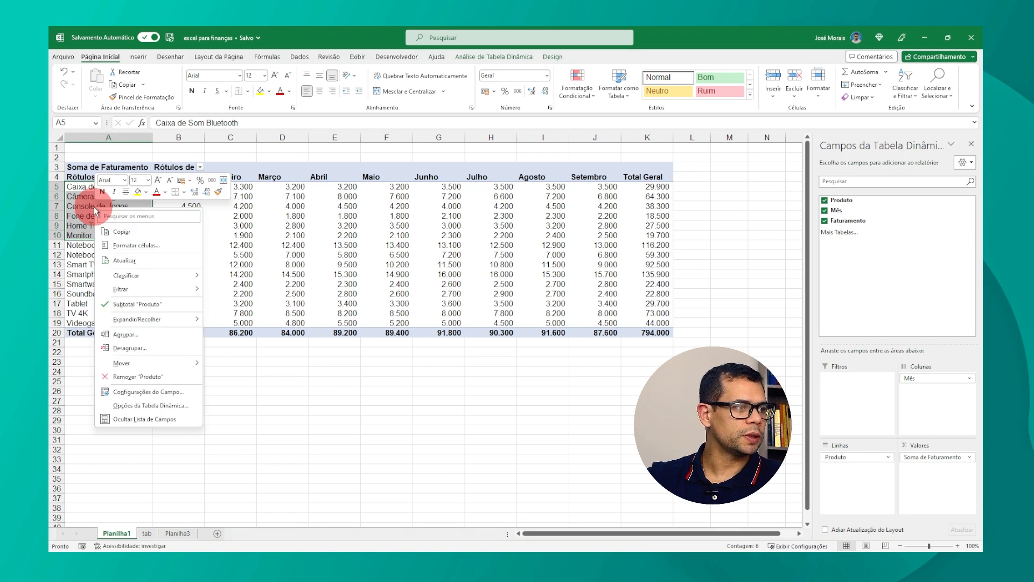
drag(83, 187, 99, 235)
drag(97, 240, 99, 228)
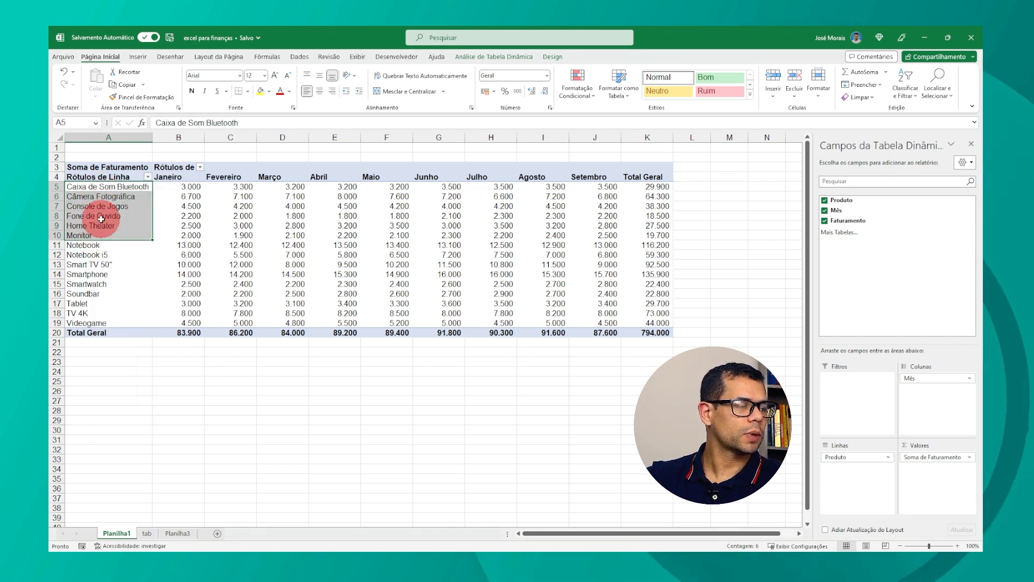
right_click(105, 209)
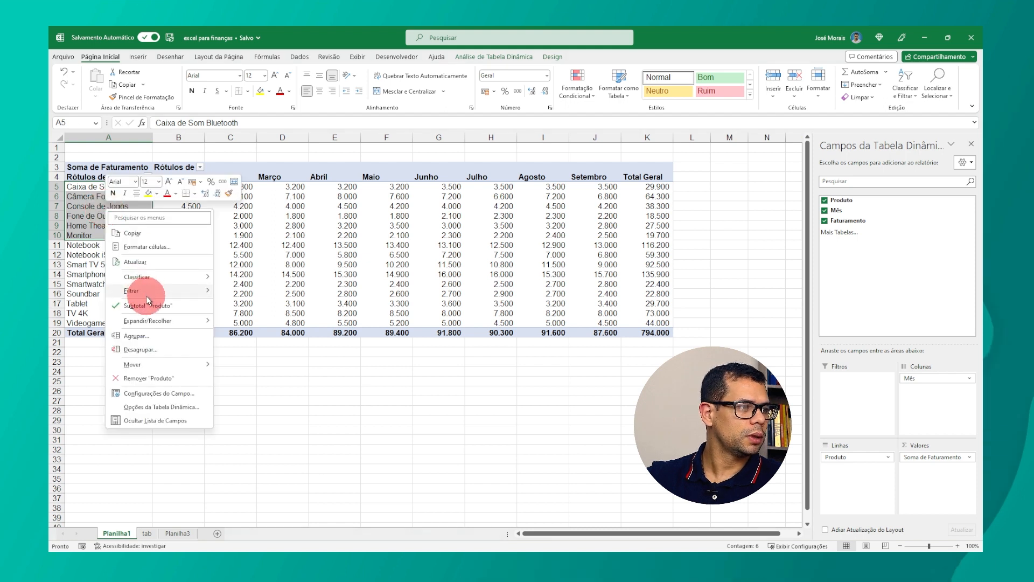
mouse_move(151, 295)
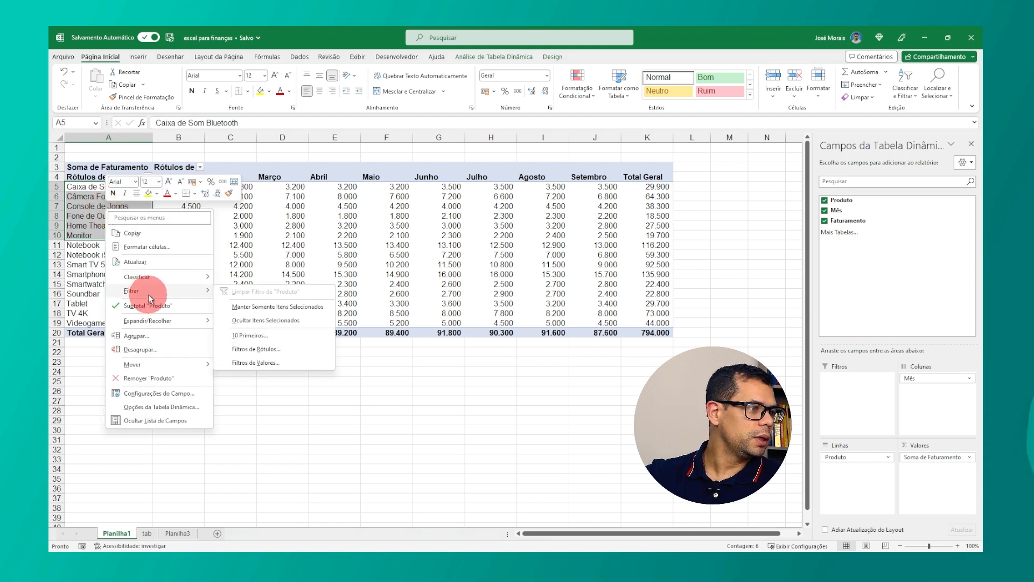
click(157, 334)
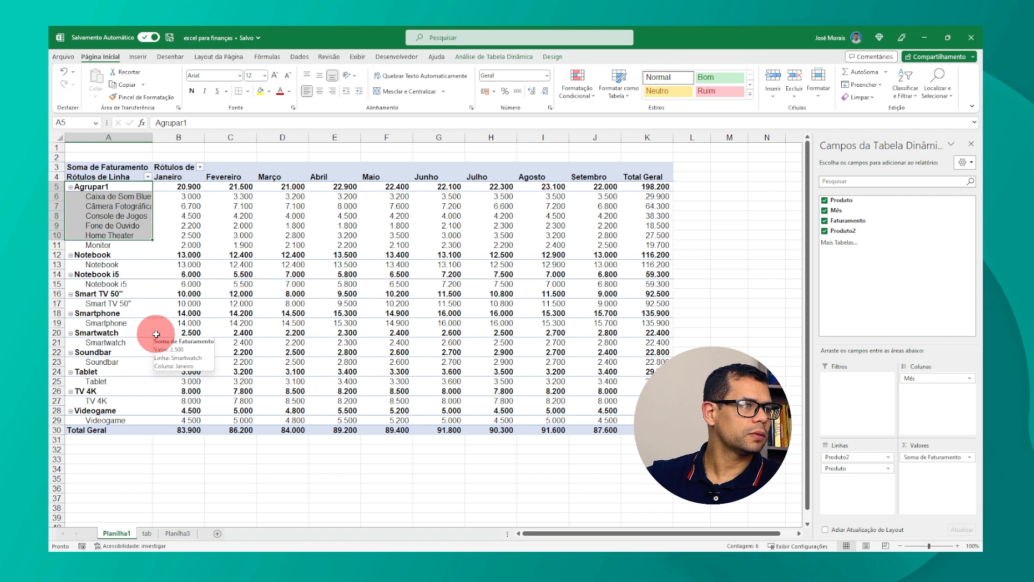
Step: Rename the new group to Grupo de Prod 1
click(110, 188)
click(110, 189)
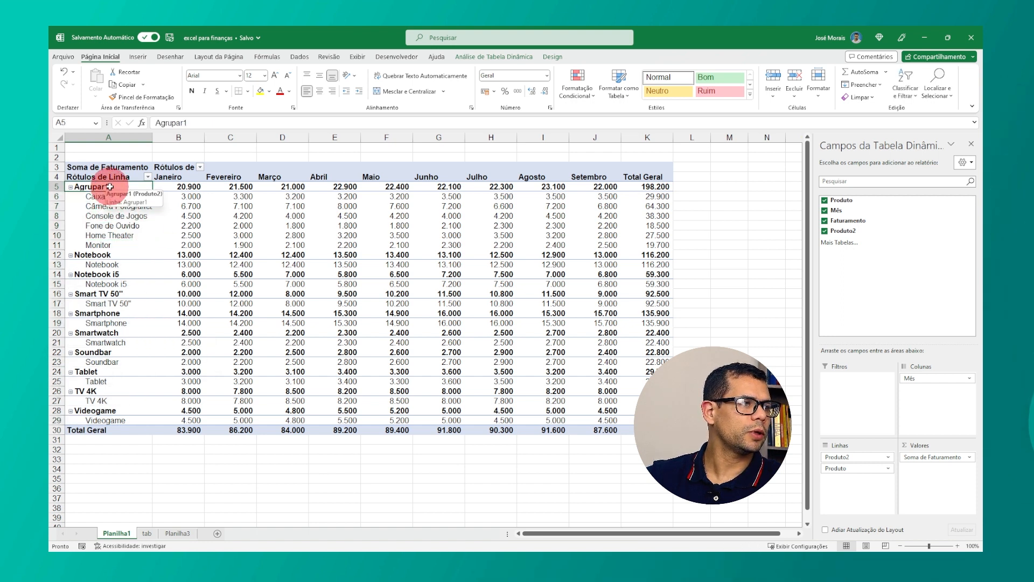
text(Grupo de Pro)
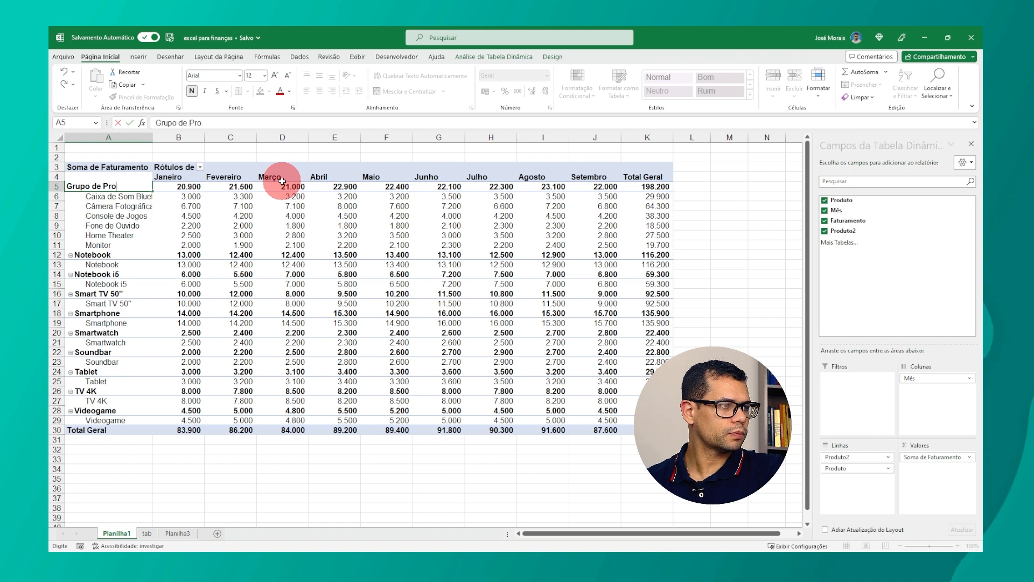
text(d 1)
key(Return)
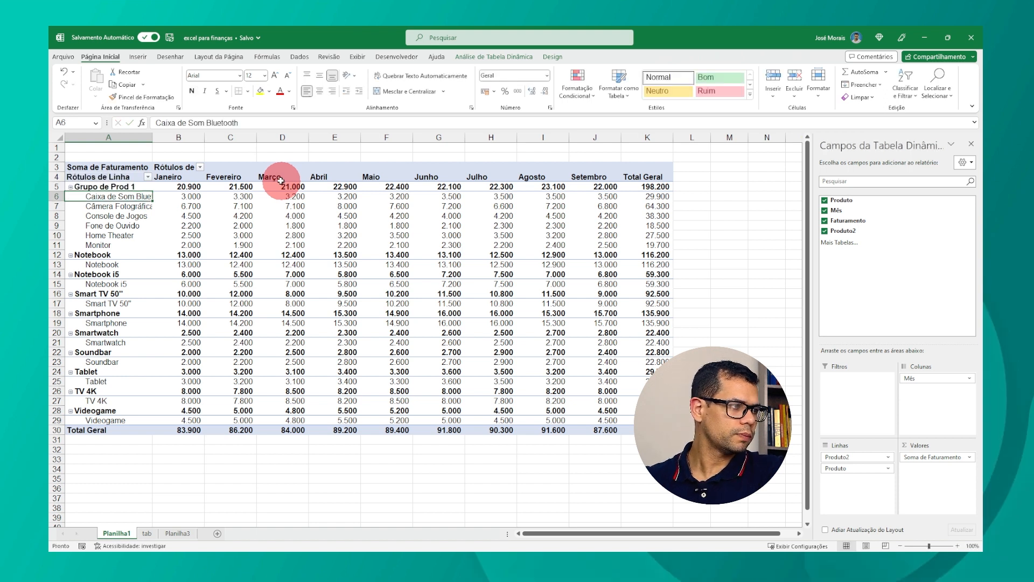
Step: Group the remaining products, Notebook through Videogame, into a second pivot group
drag(119, 264, 132, 419)
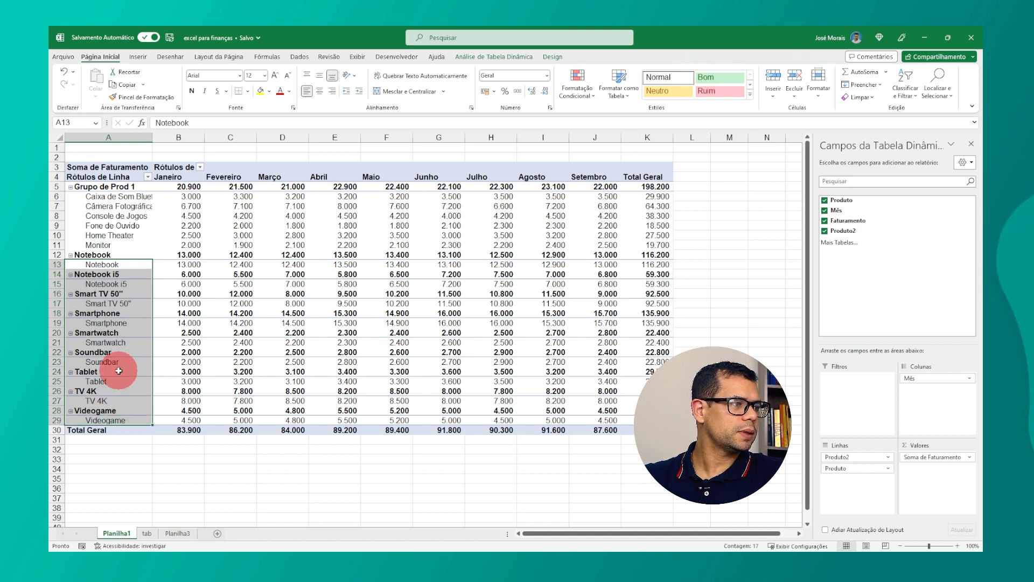
right_click(109, 287)
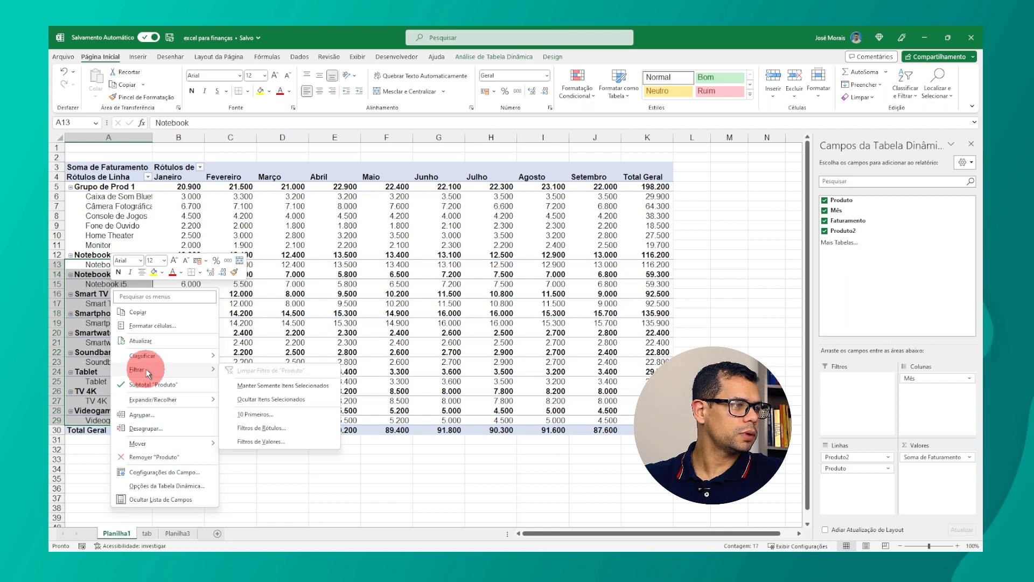
click(144, 415)
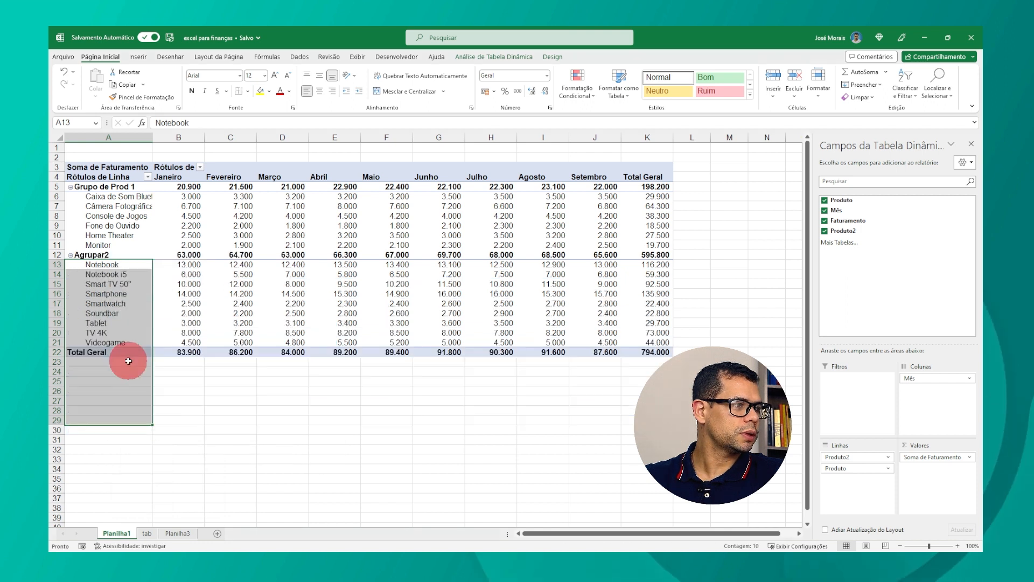
Step: Rename the second group to Grupo de Prod 2 and collapse both product groups
click(100, 255)
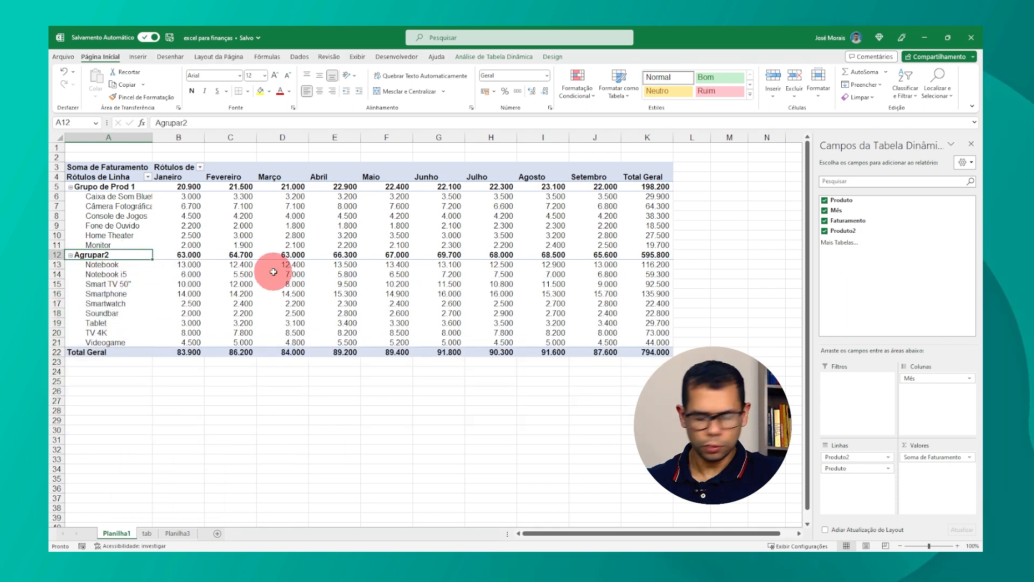
text(Grupo )
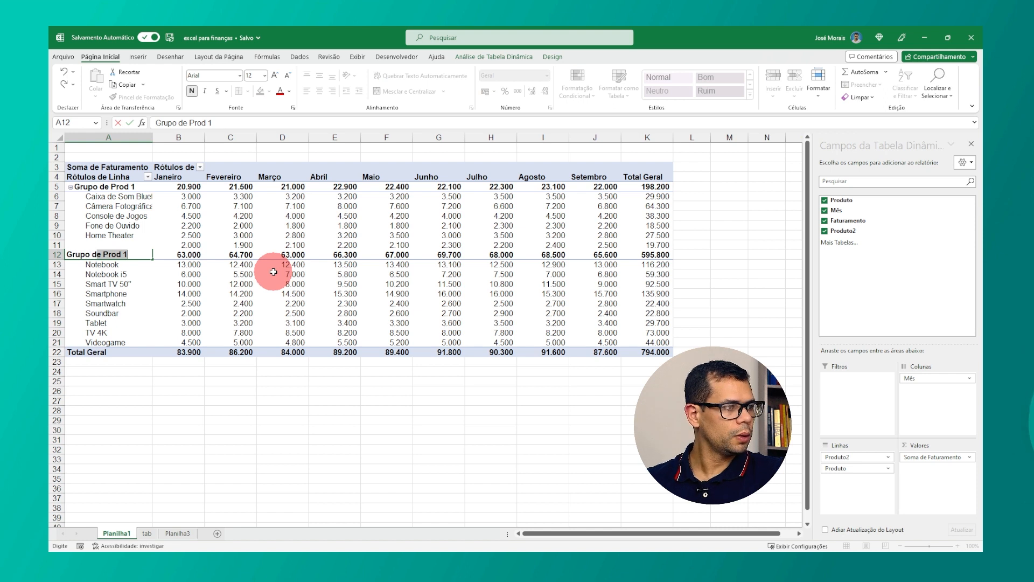
text(de Prod )
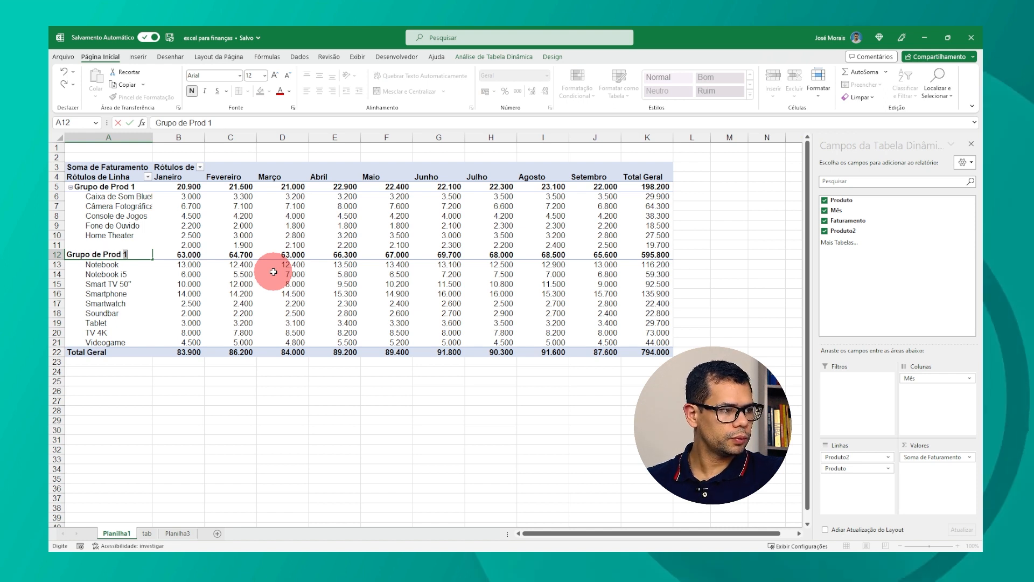
text(2)
key(Return)
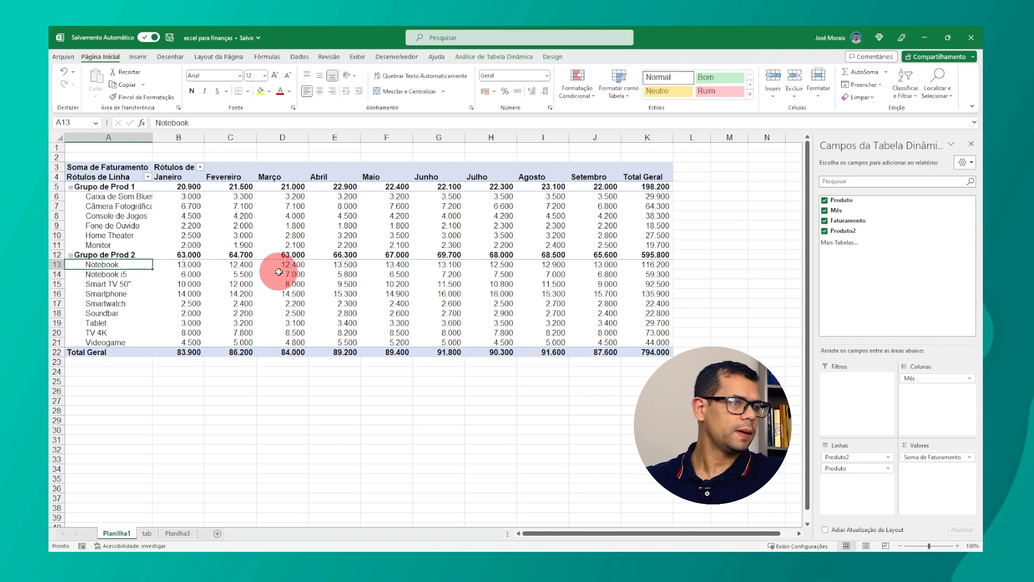
click(70, 256)
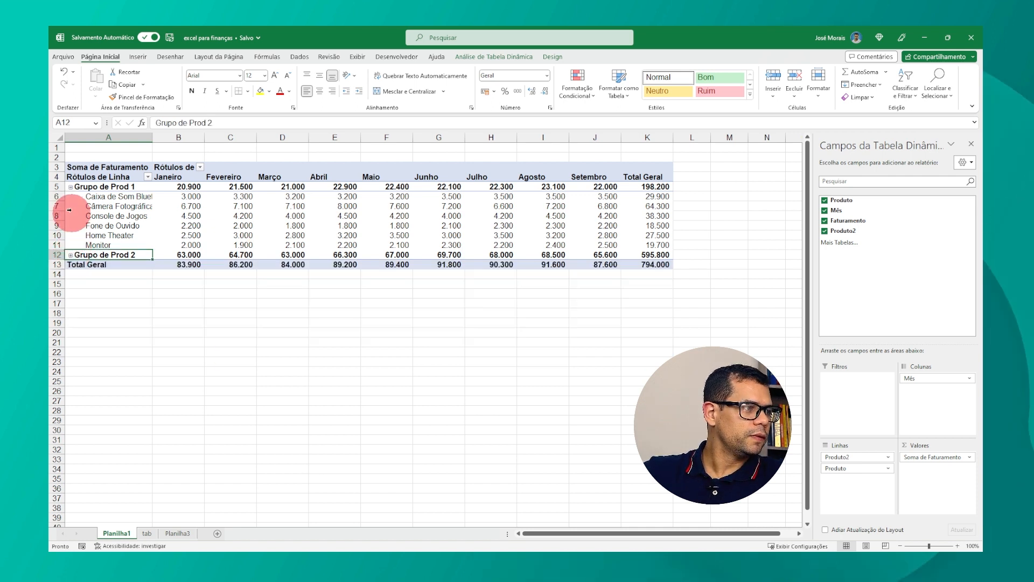
click(70, 187)
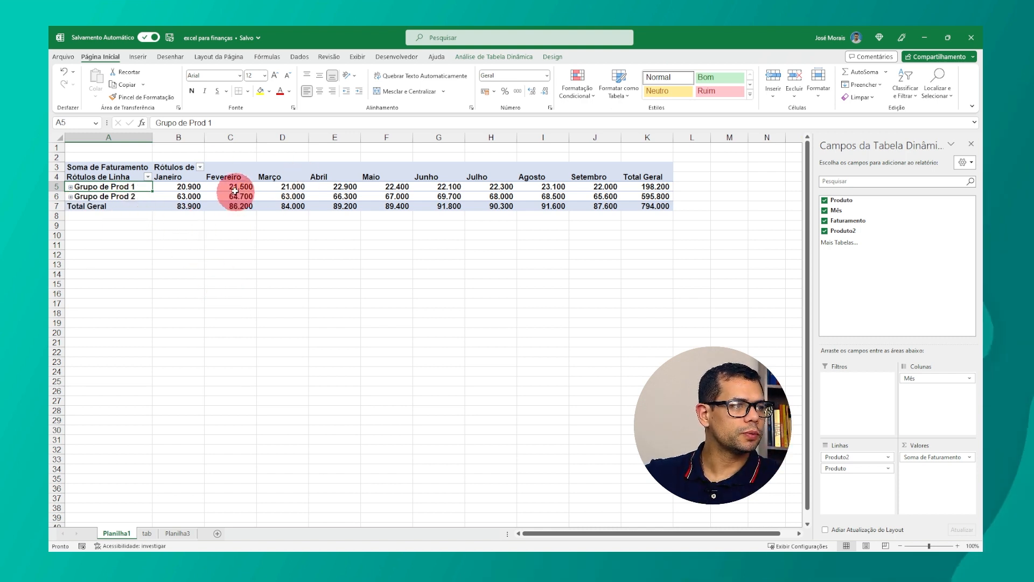
Step: Group the Janeiro, Fevereiro and Março columns and name the group 1 Tri
drag(183, 181, 300, 180)
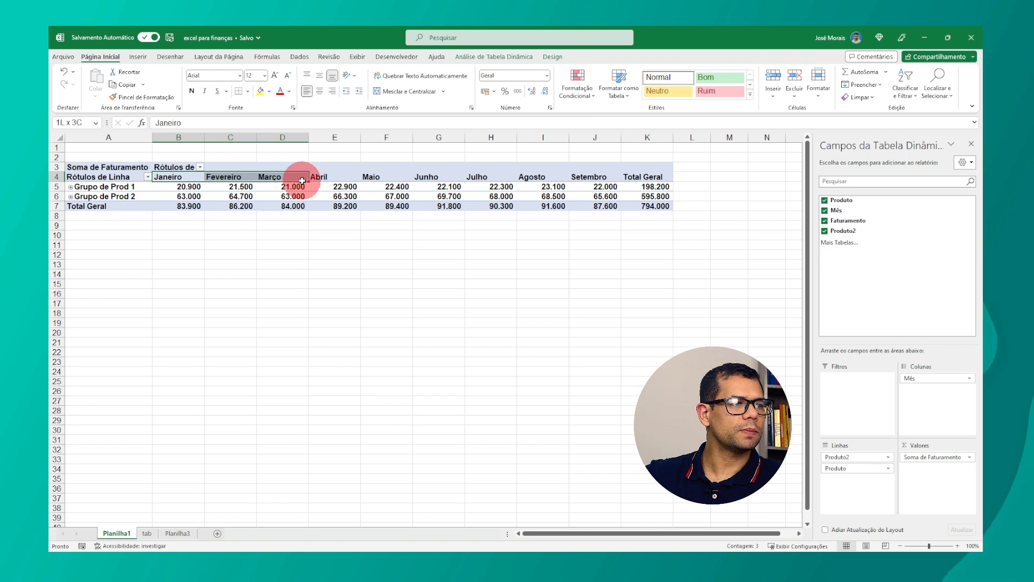
right_click(233, 178)
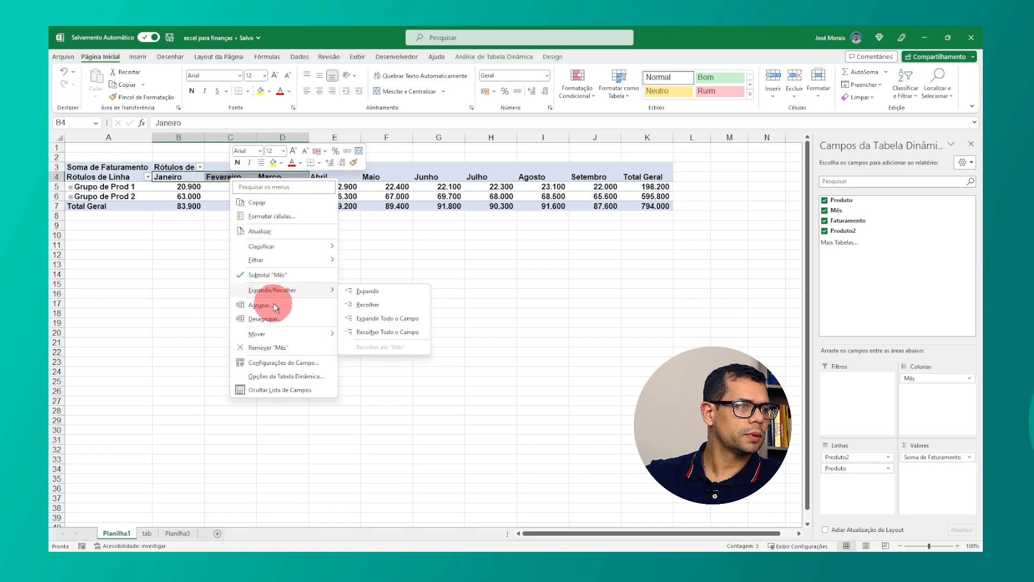
click(269, 306)
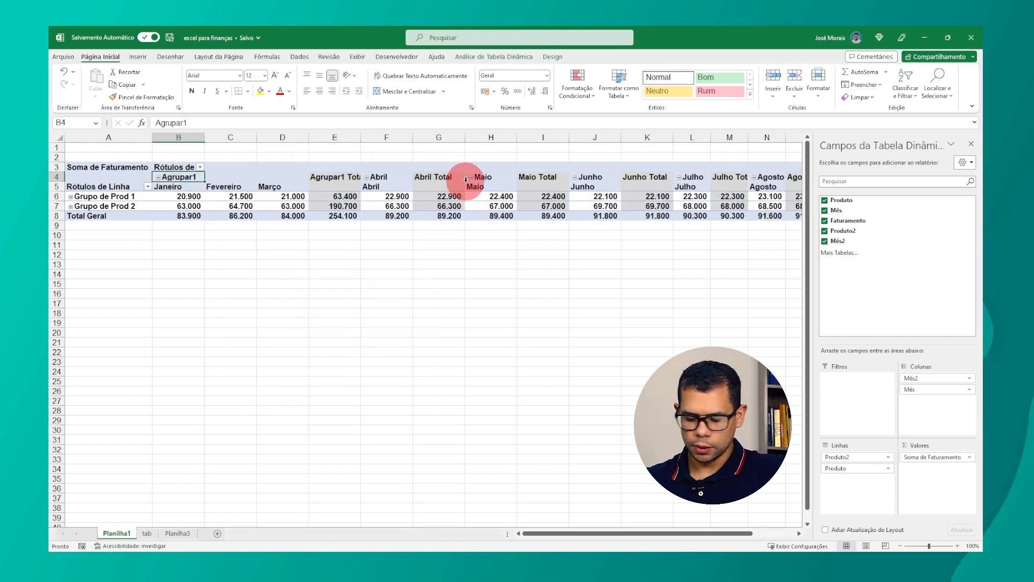
text(1 Tri)
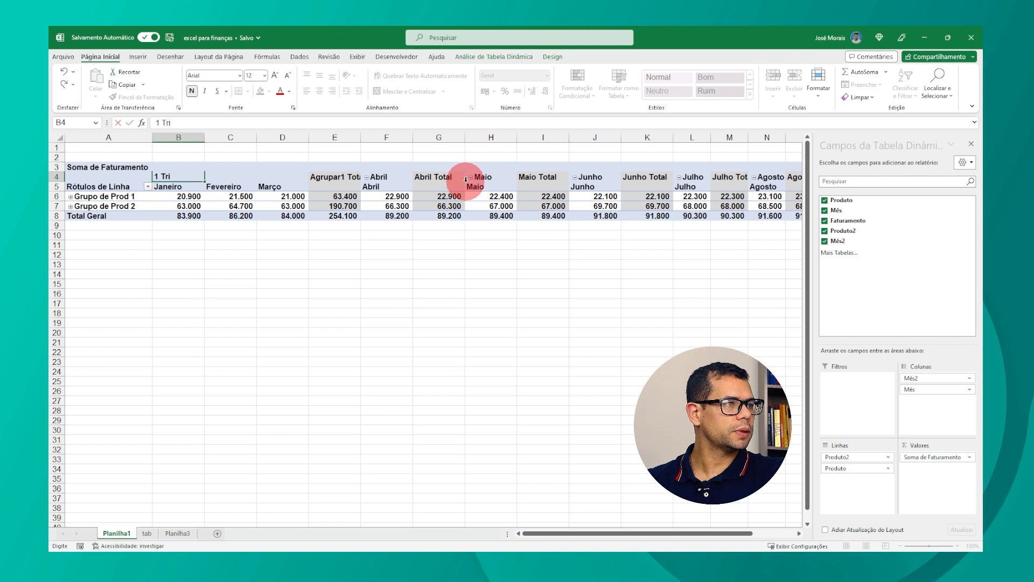
key(Return)
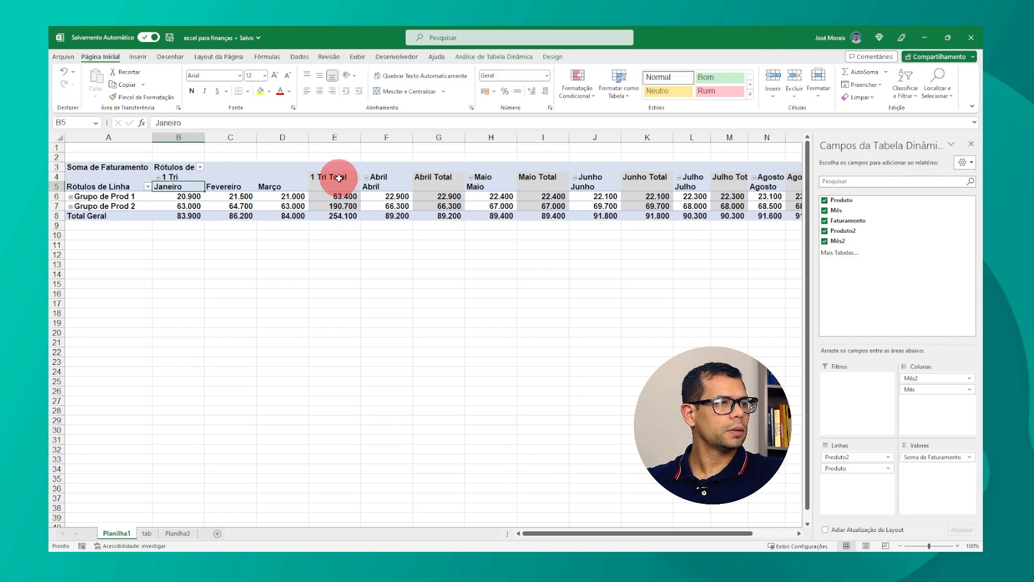
Step: Group the Abril, Maio and Junho columns and name the group 2 Tri
click(404, 182)
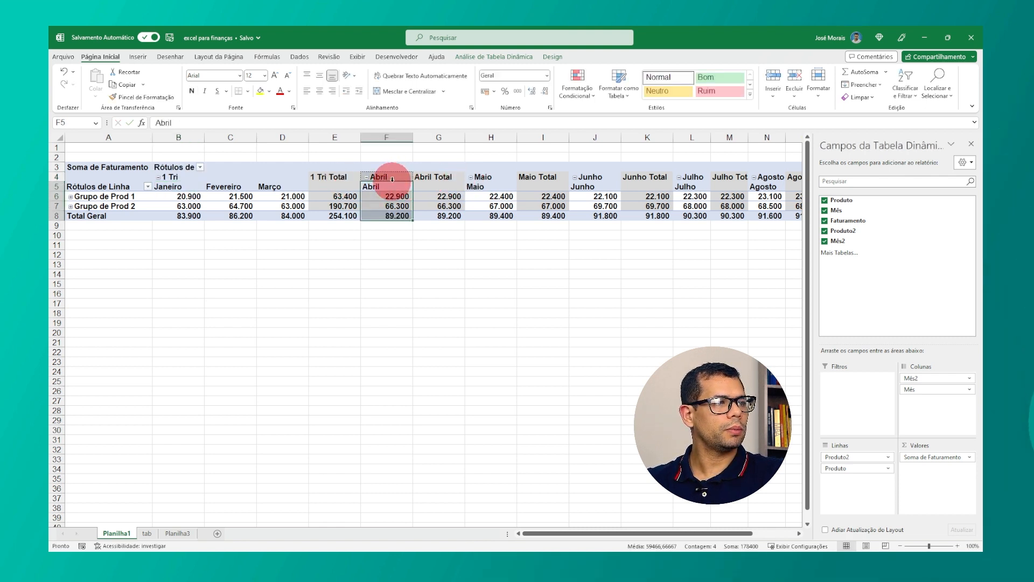
drag(393, 189, 507, 189)
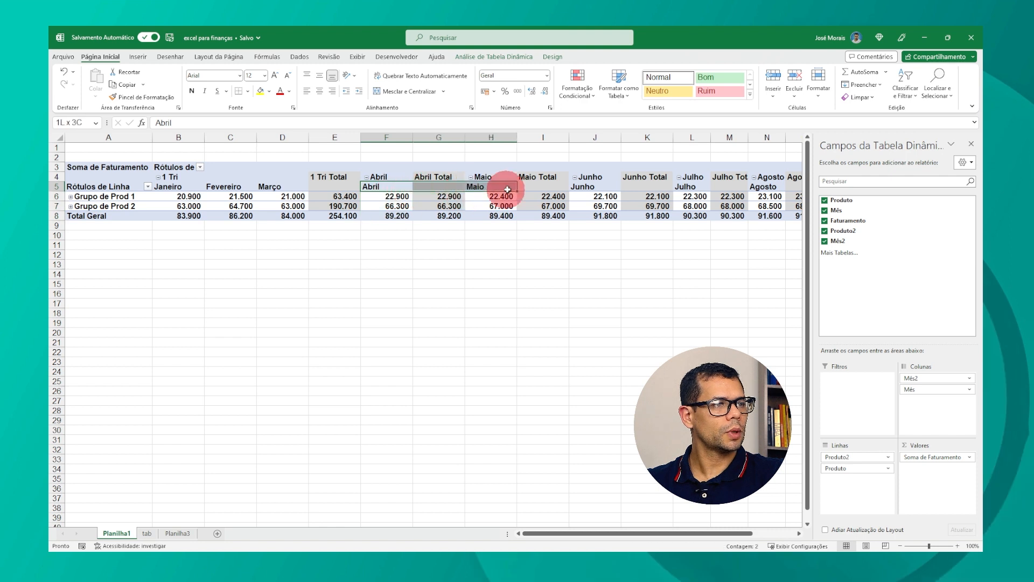
drag(585, 188, 591, 189)
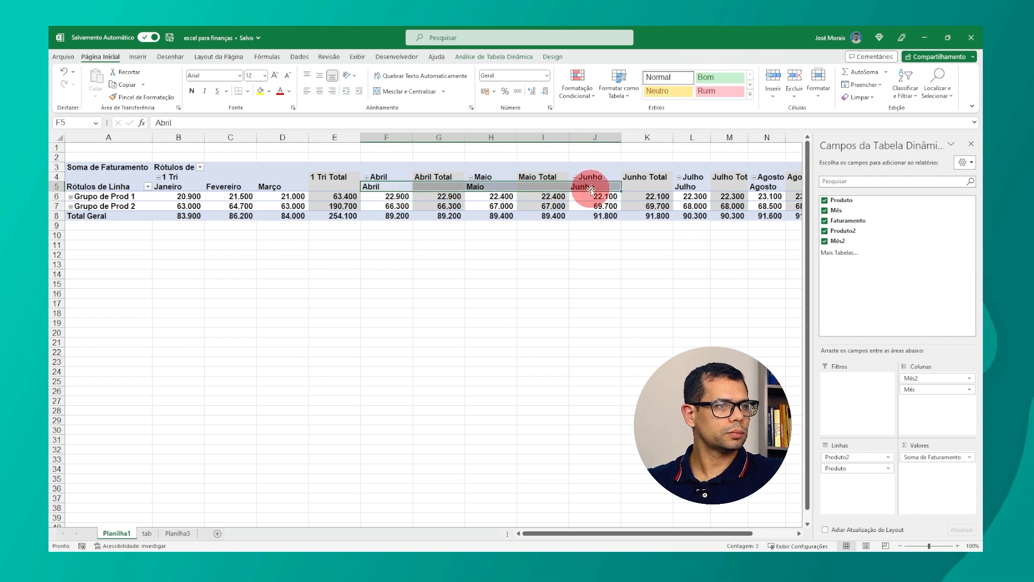
right_click(590, 183)
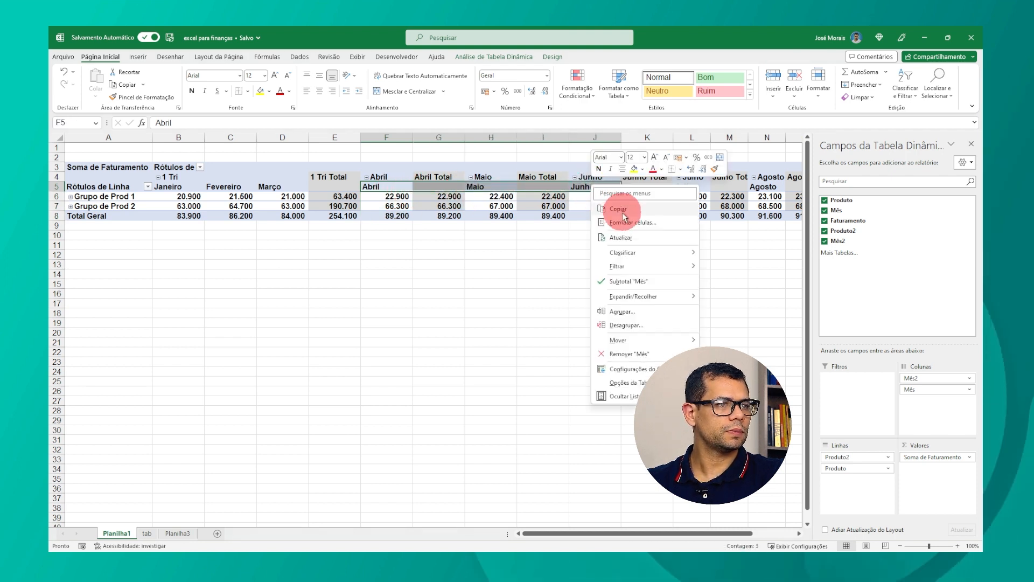
click(622, 311)
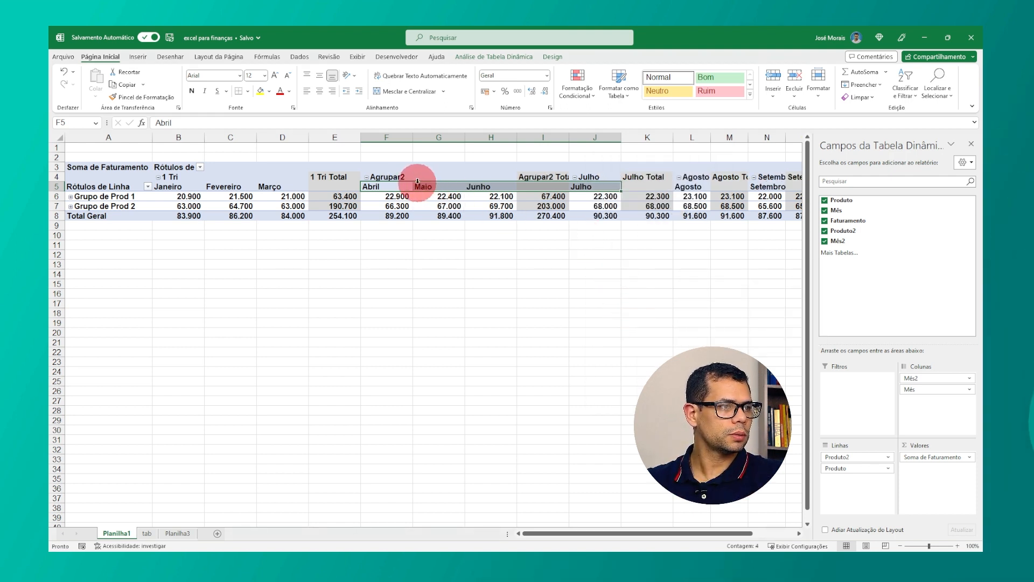
click(409, 178)
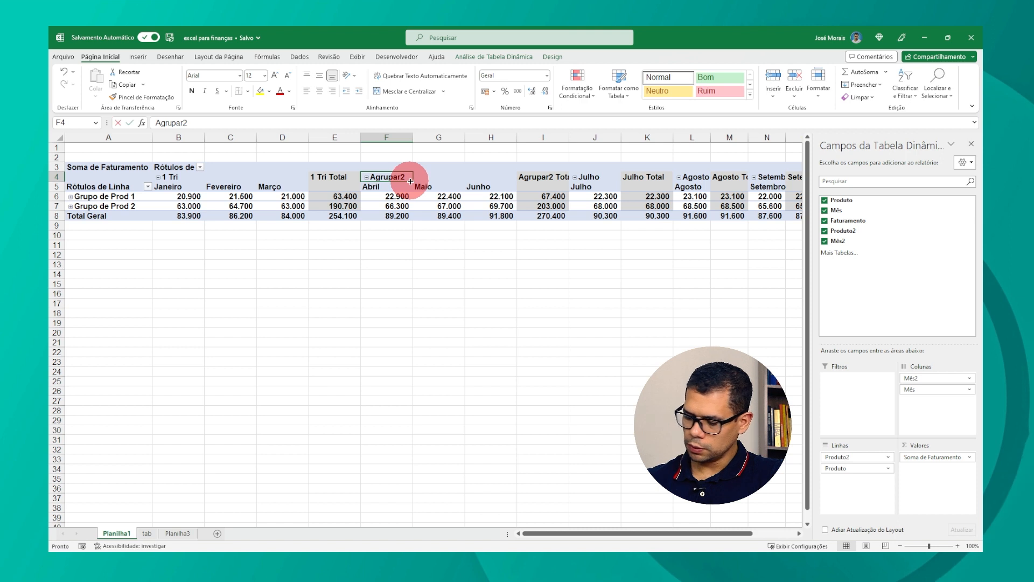
text(2 Tri)
key(Return)
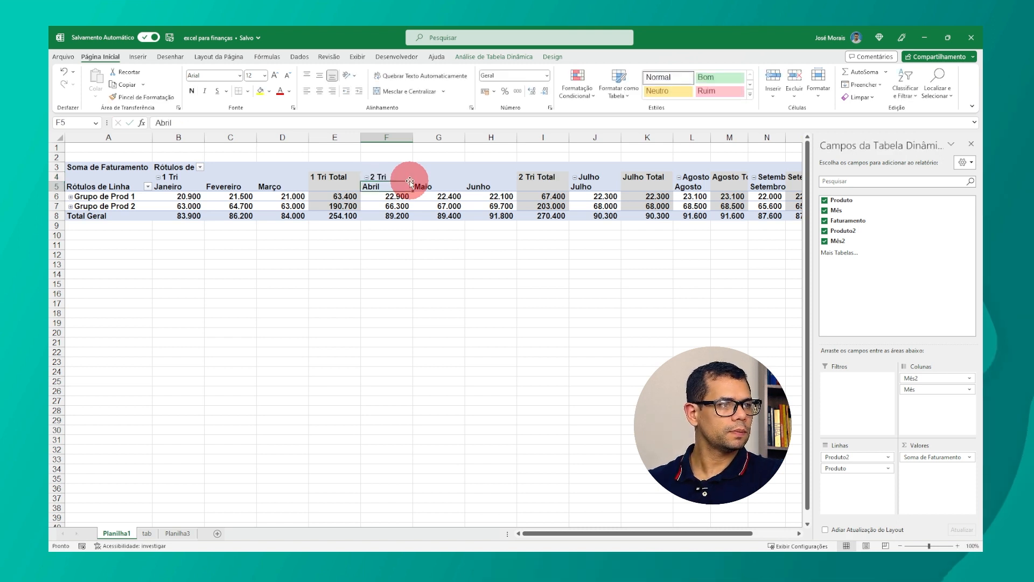
Step: Group the Julho, Agosto and Setembro columns and name the group 3 Tri
drag(592, 186, 678, 187)
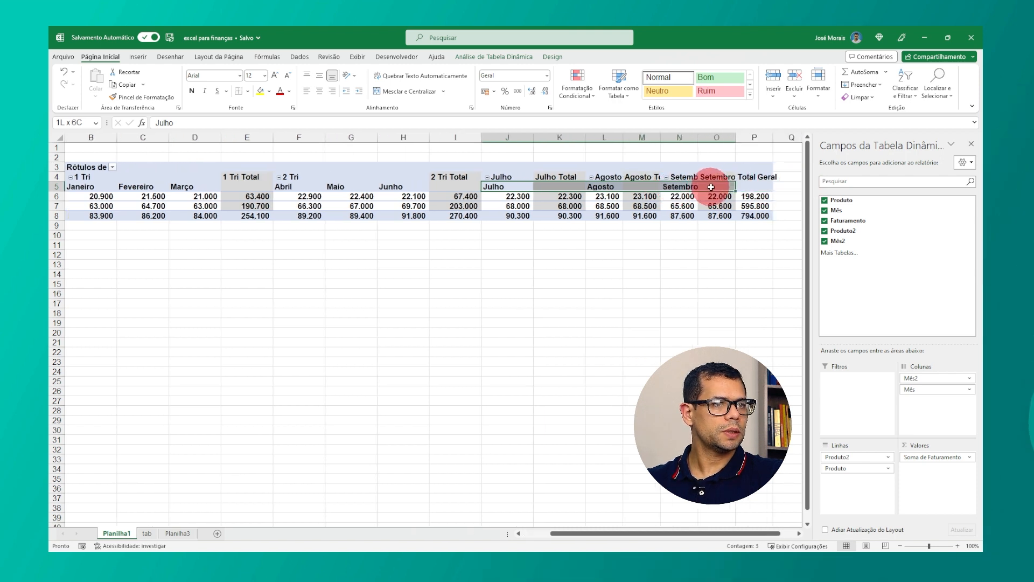
right_click(689, 189)
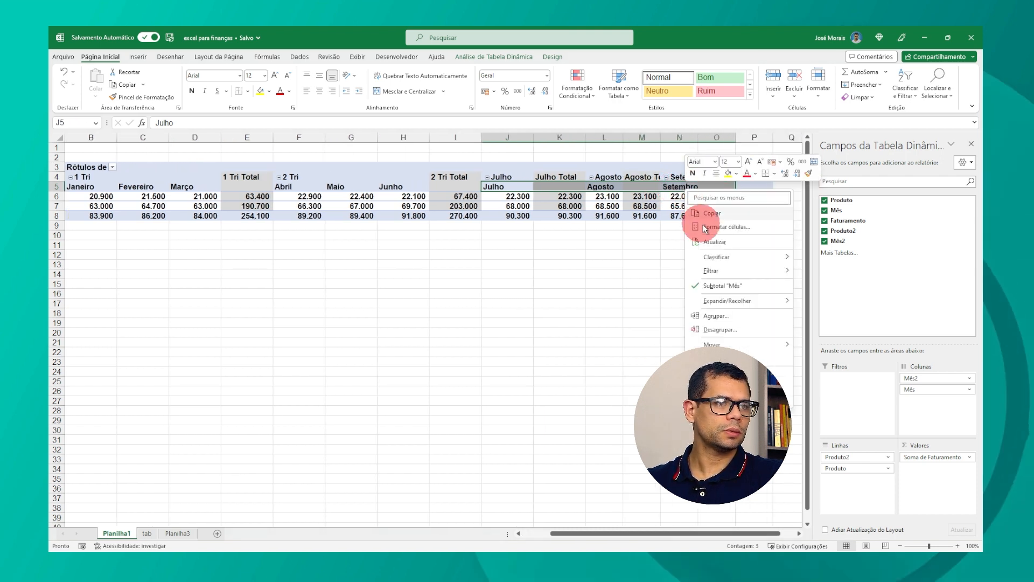
click(714, 315)
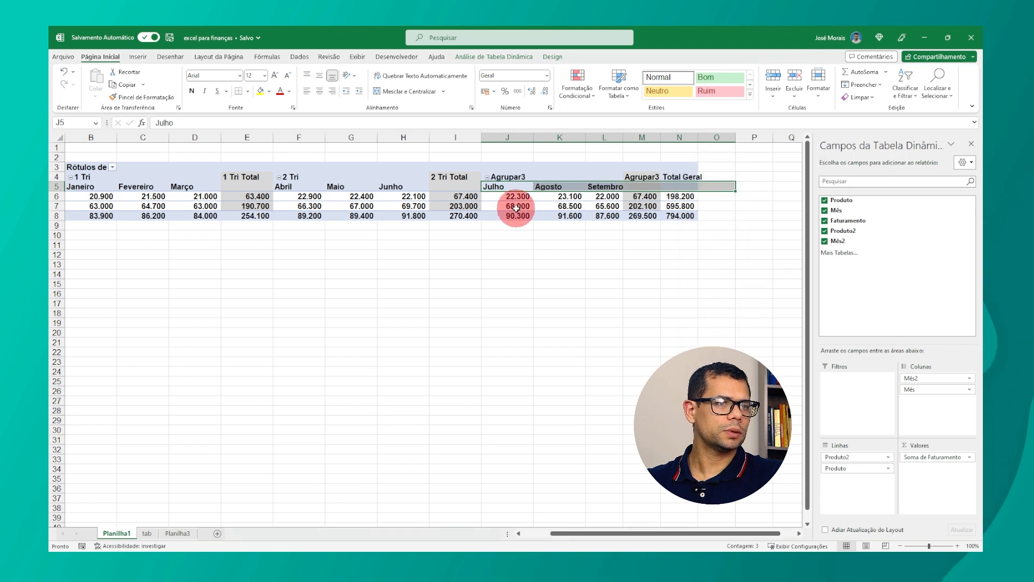
click(506, 178)
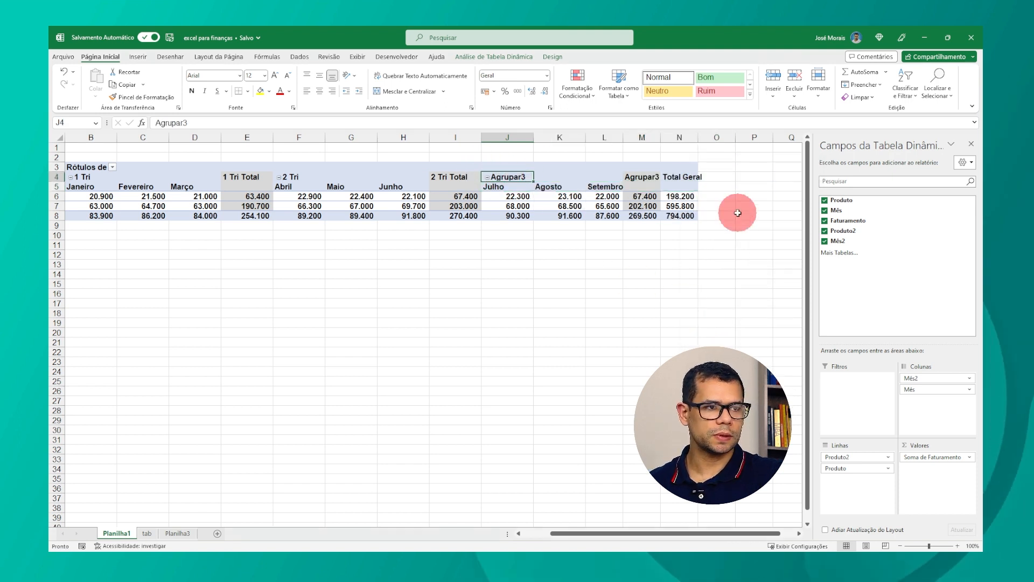
text(3 Tri)
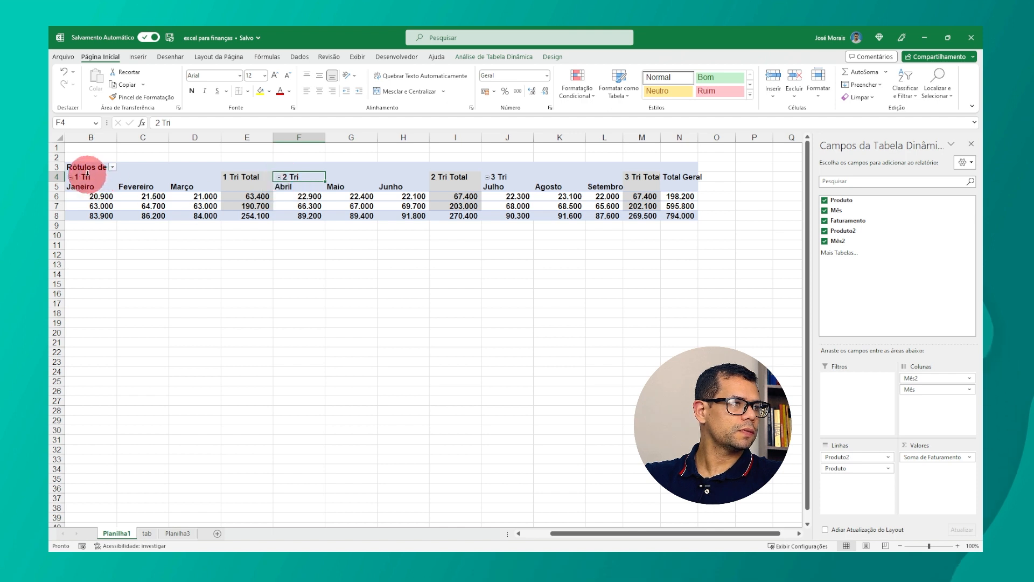
Step: Collapse the 1 Tri, 2 Tri and 3 Tri column groups to show only quarterly totals
drag(628, 533, 589, 533)
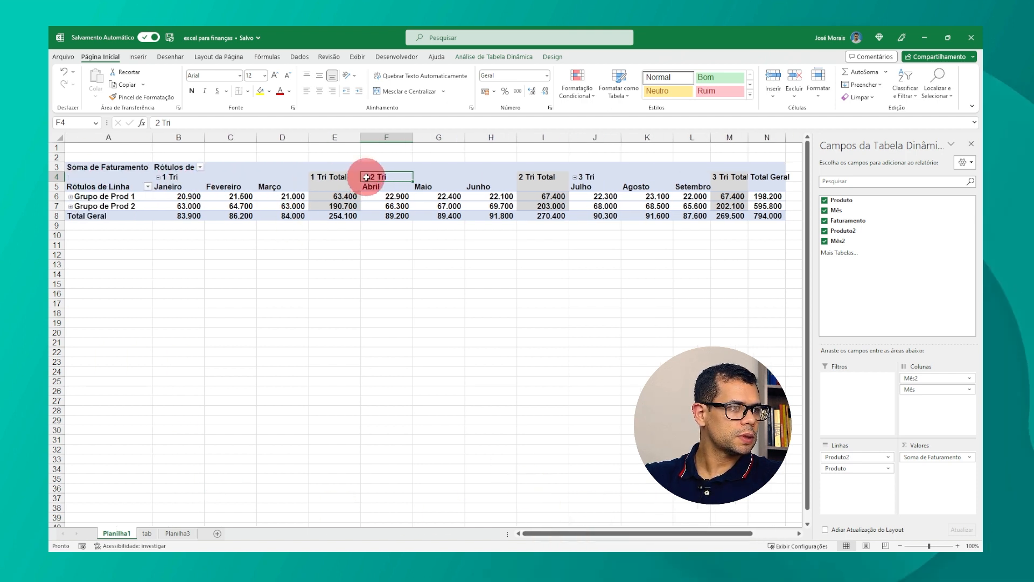
click(156, 178)
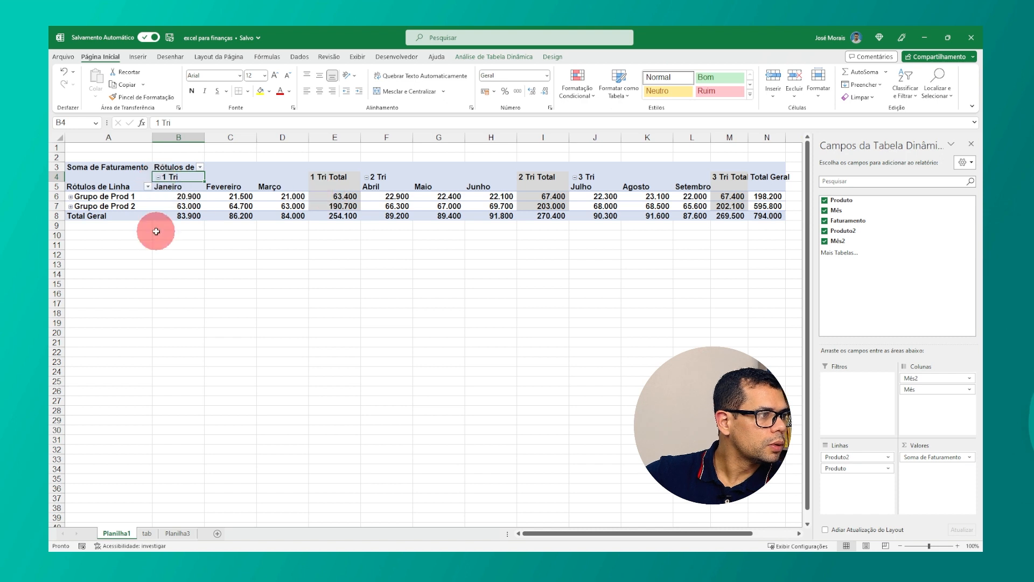
click(70, 197)
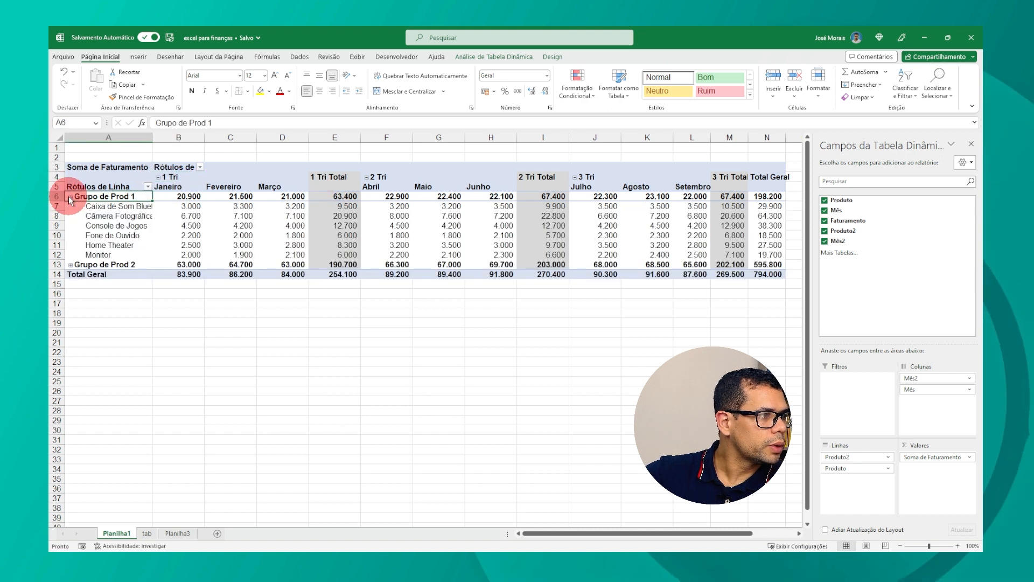
click(70, 196)
click(159, 177)
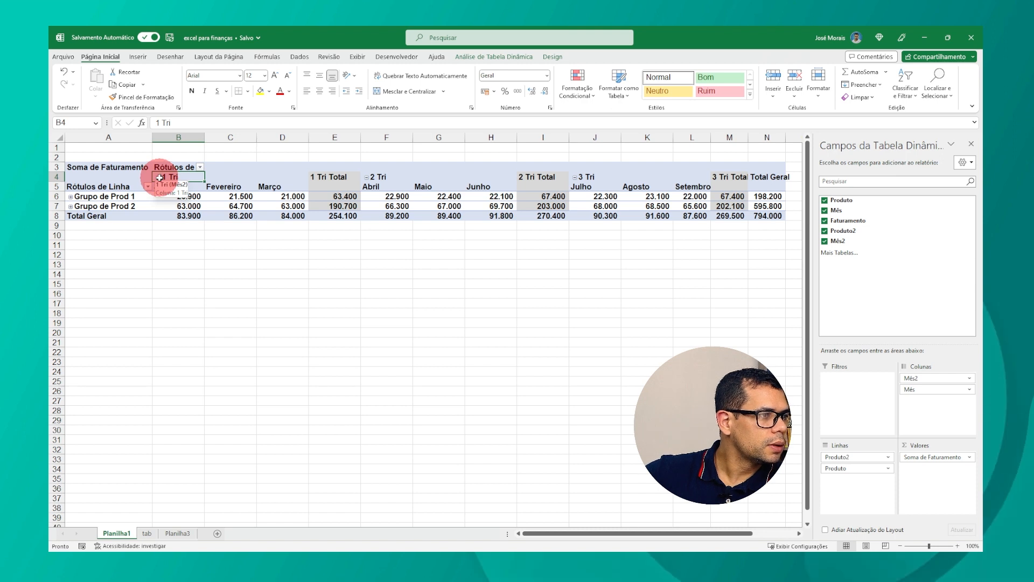
click(366, 176)
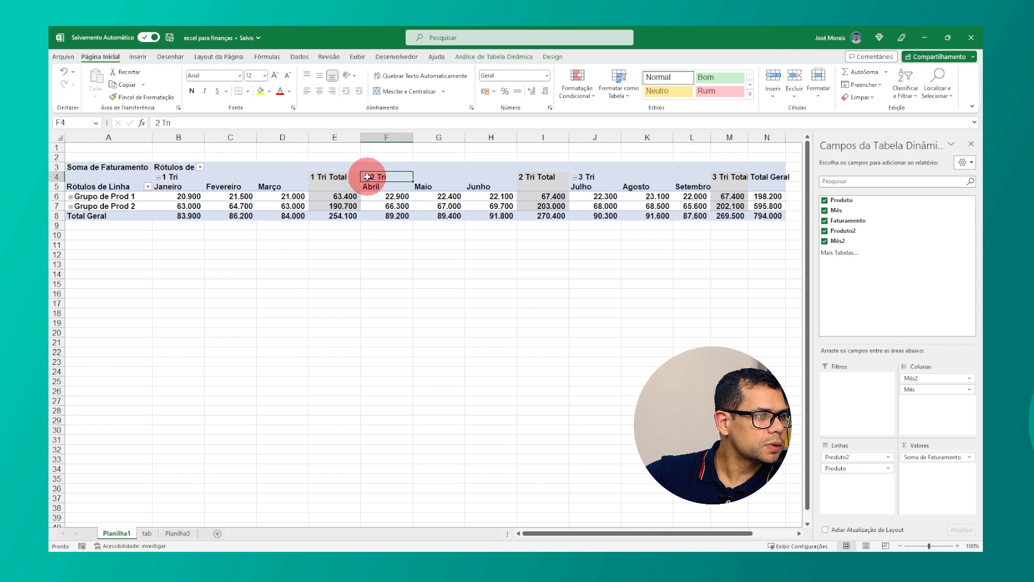
click(366, 177)
click(419, 177)
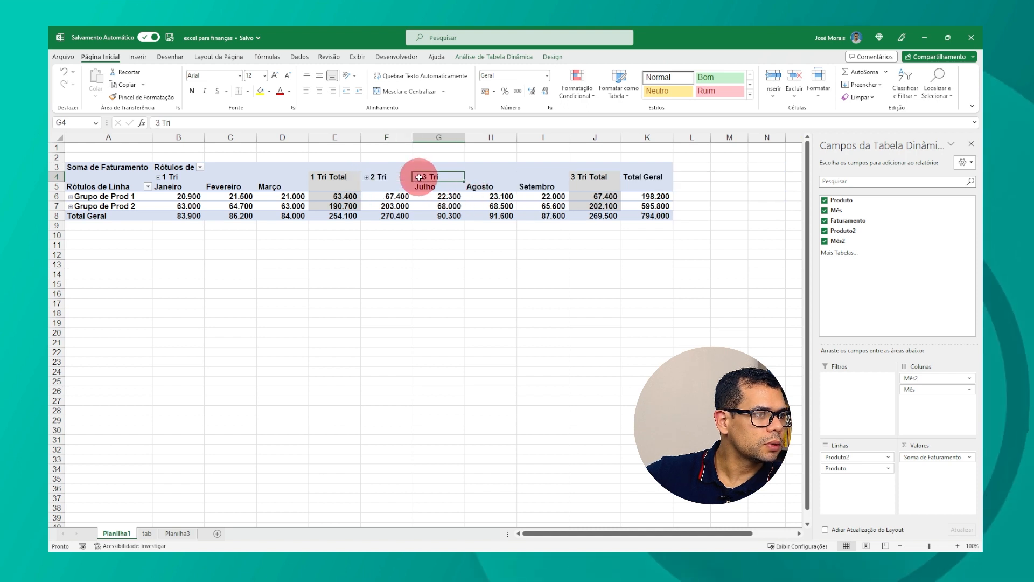
click(418, 176)
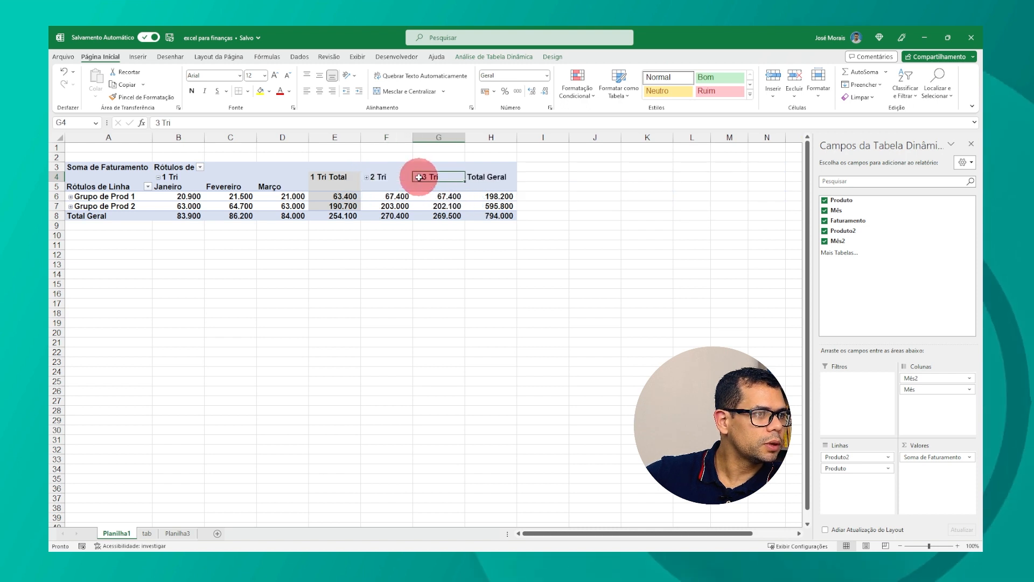
click(158, 177)
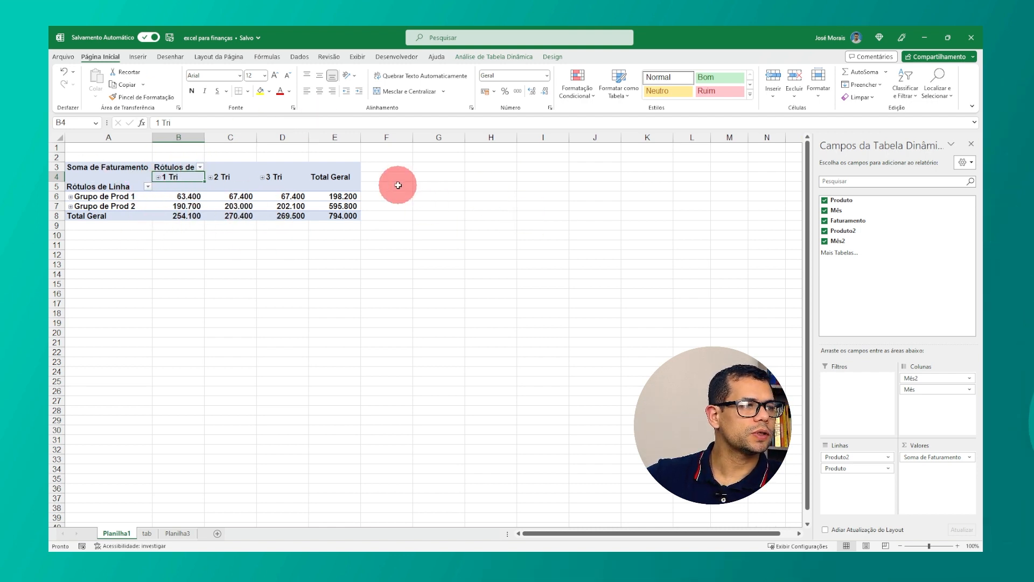
Step: Widen column A so the product names fit, expanding Grupo de Prod 1 to check and collapsing it again
drag(178, 196, 293, 211)
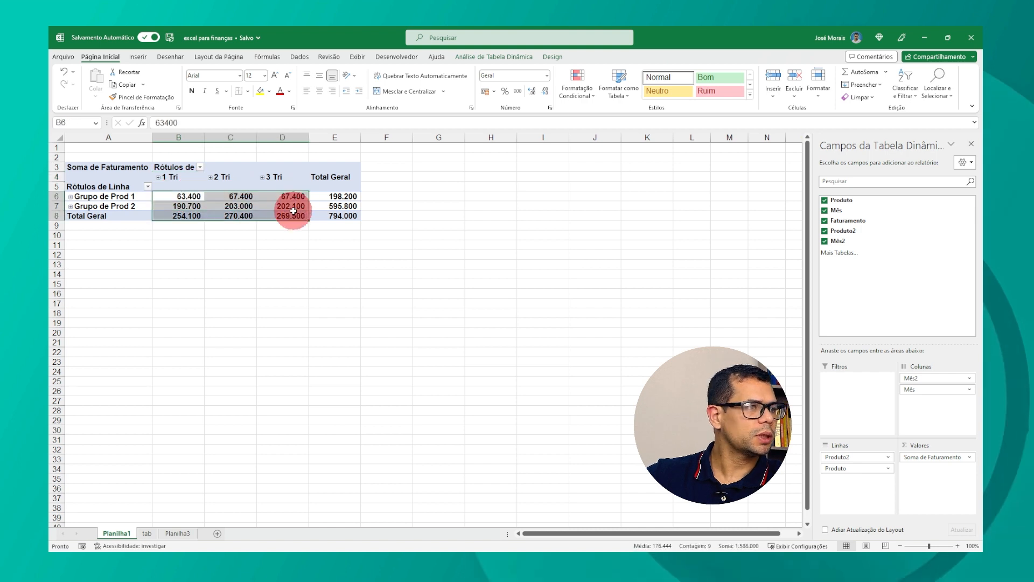
click(170, 197)
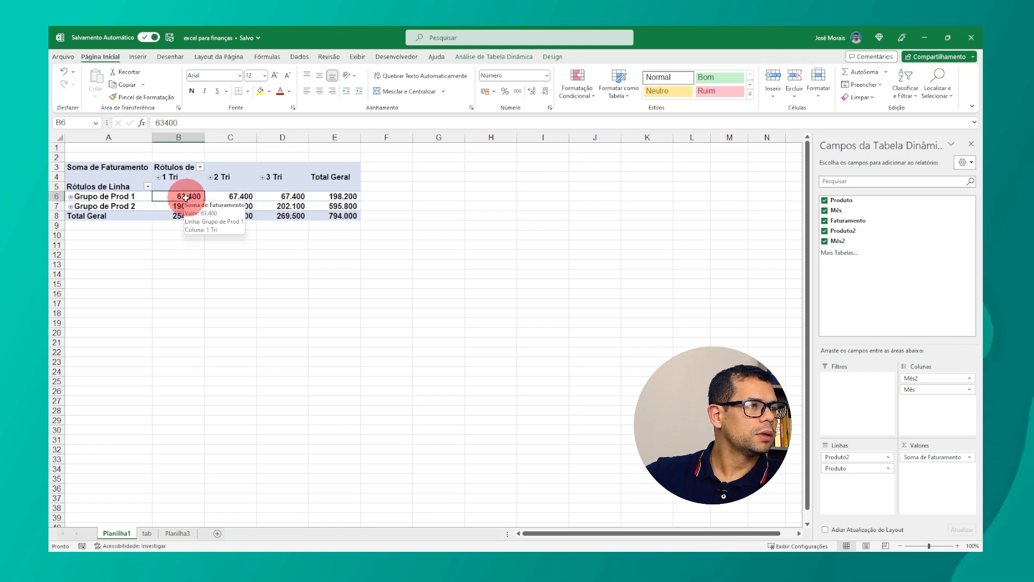
click(71, 197)
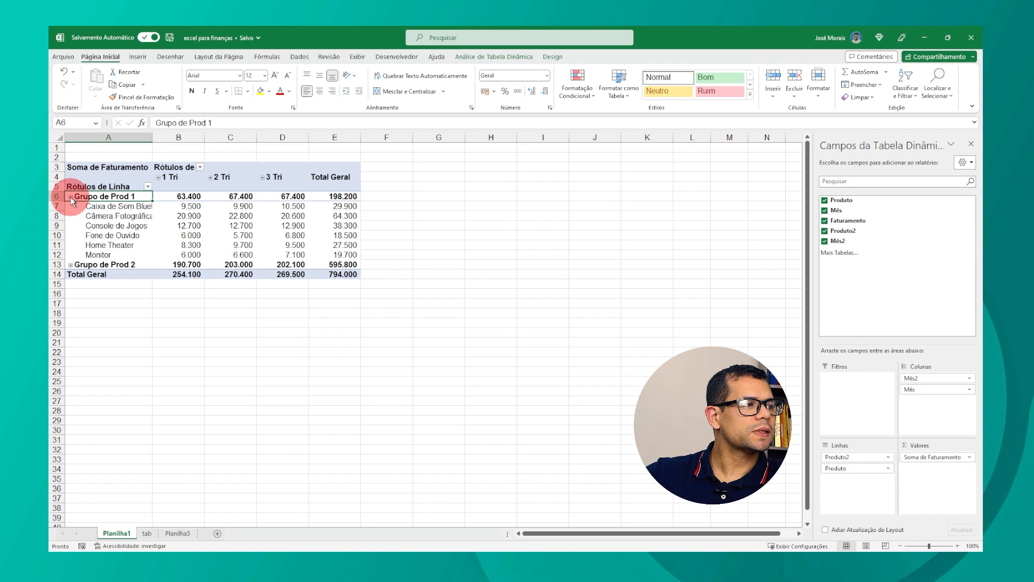
drag(151, 137, 191, 137)
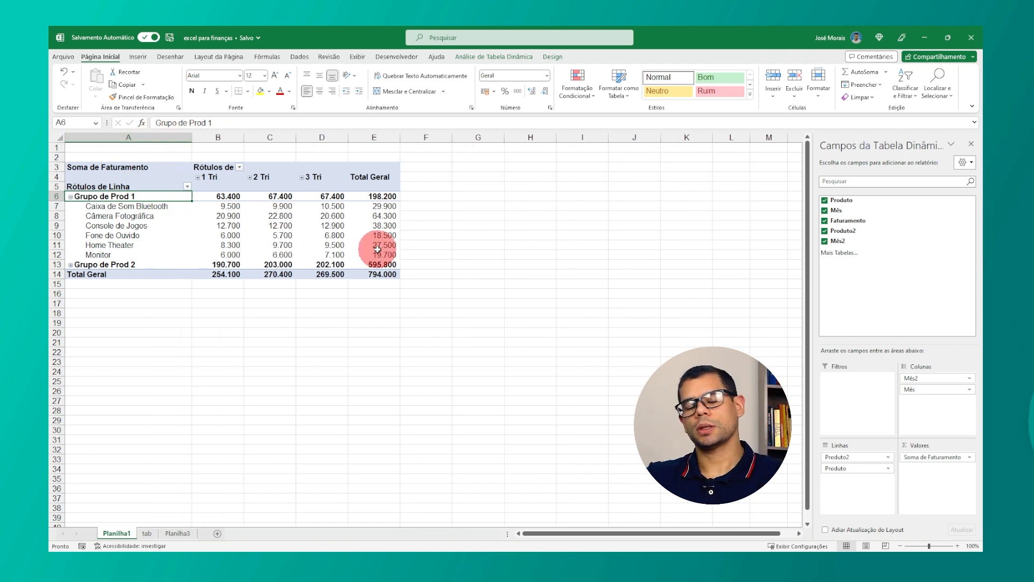
click(70, 197)
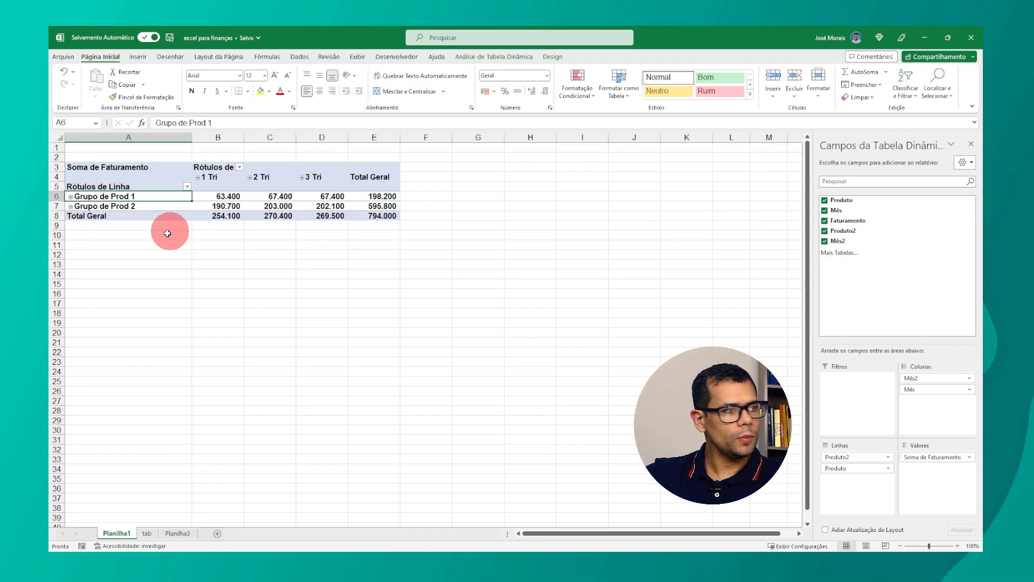
Step: Apply a light blue style to the pivot table from the pivot table styles gallery
click(230, 205)
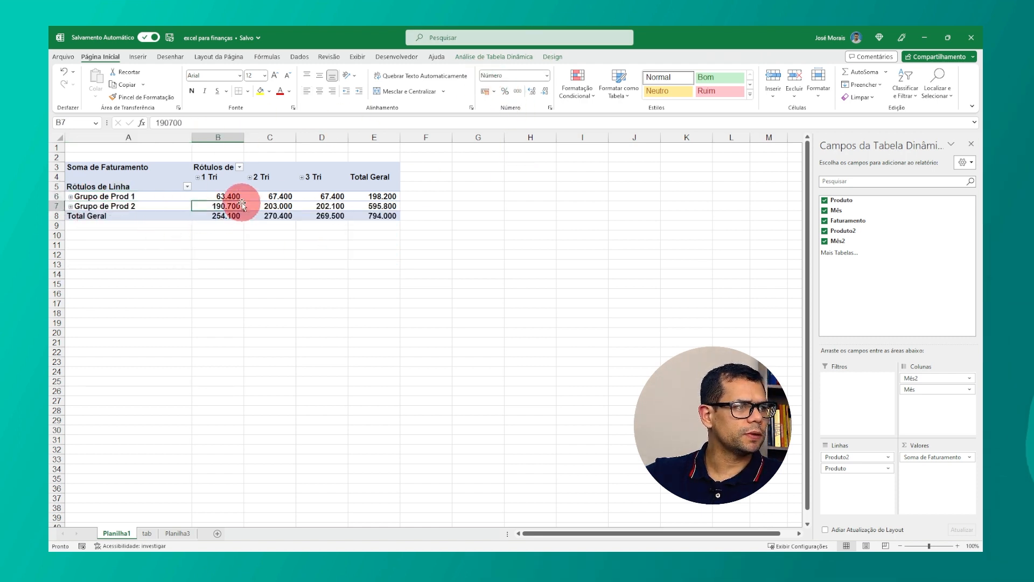
click(480, 56)
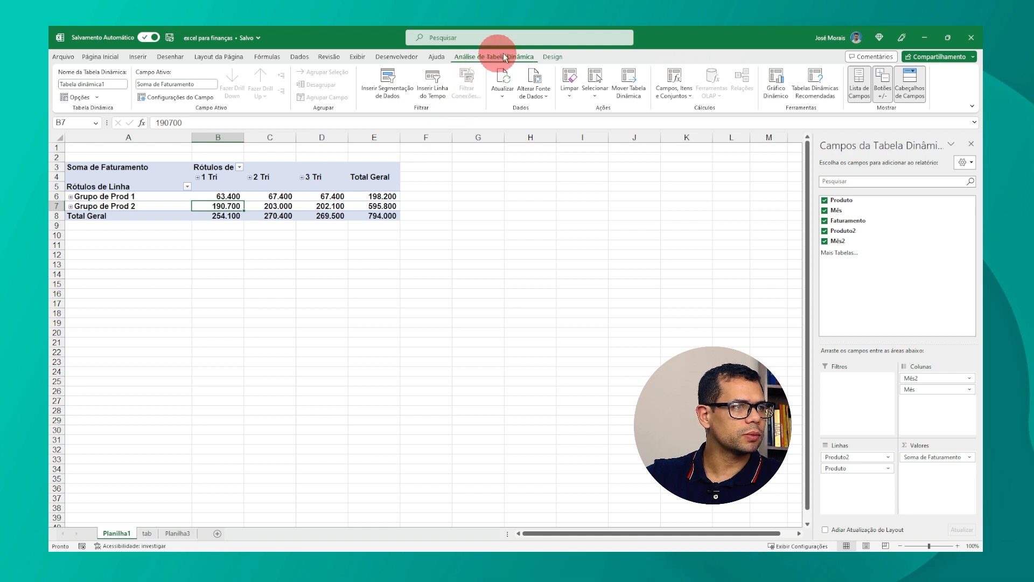
click(552, 57)
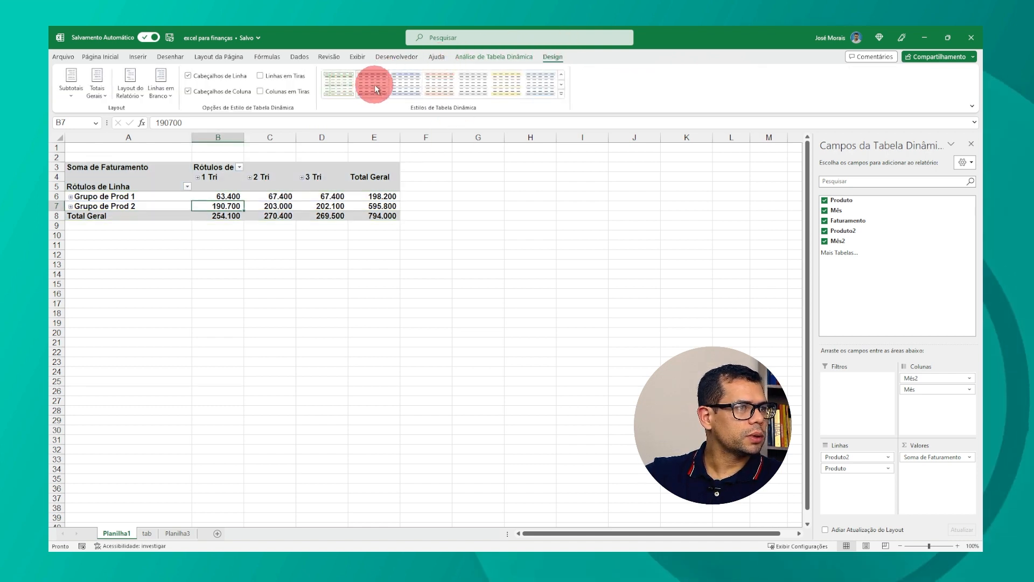
click(535, 89)
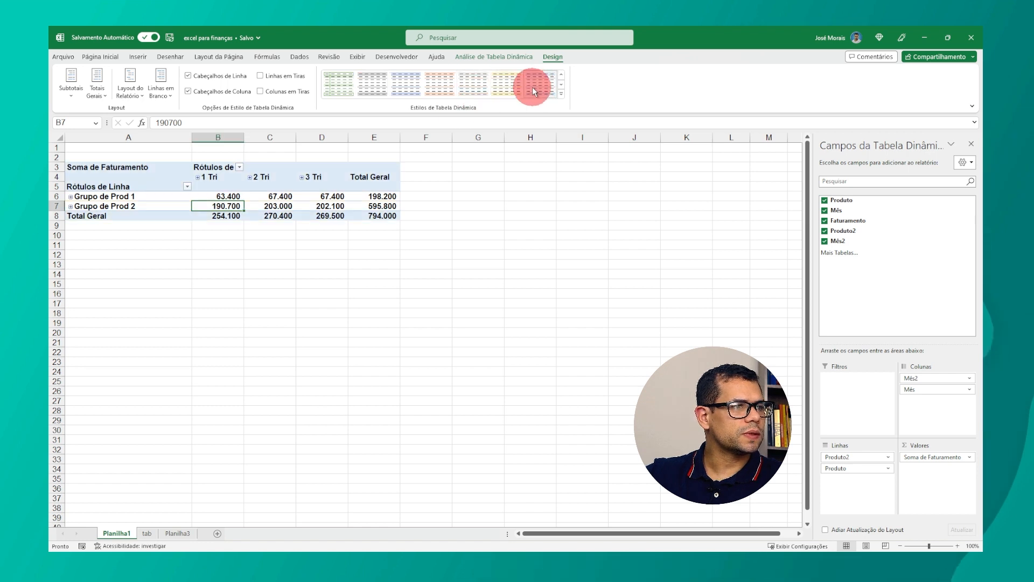
scroll(384, 245, down, 2)
scroll(385, 245, up, 2)
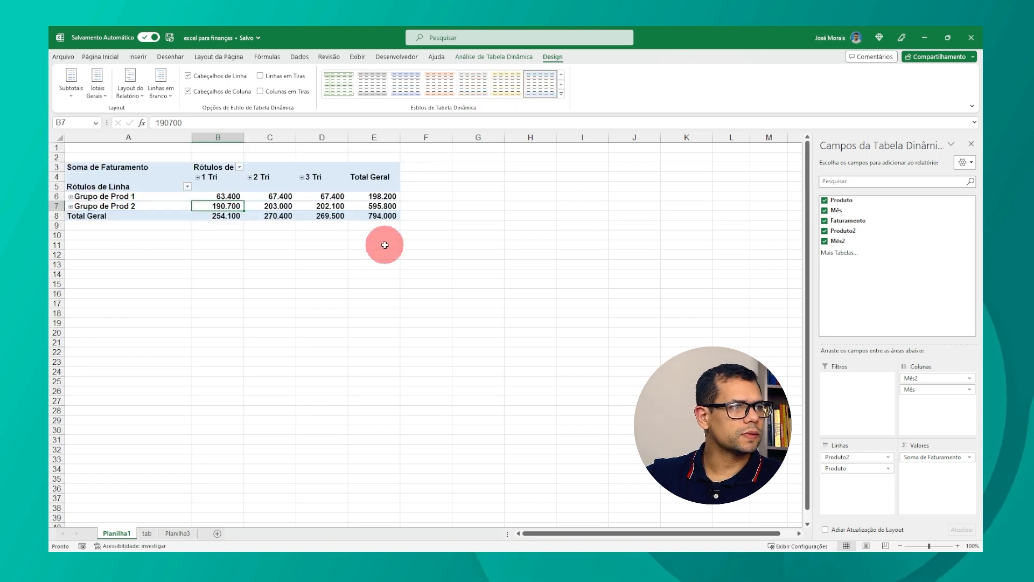
Step: Toggle the row headers and column headers options off and back on
click(191, 75)
click(191, 75)
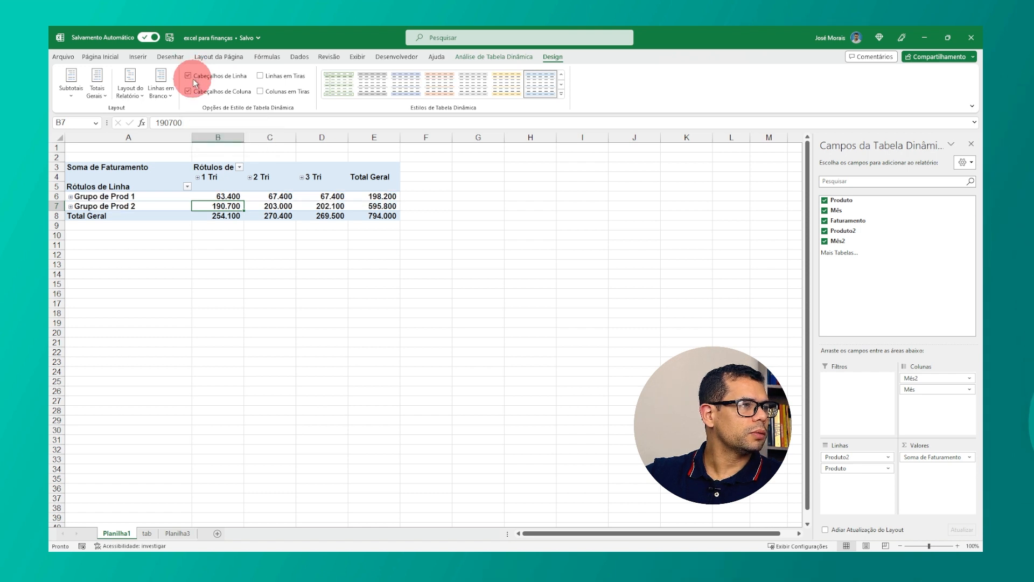
click(188, 91)
click(188, 91)
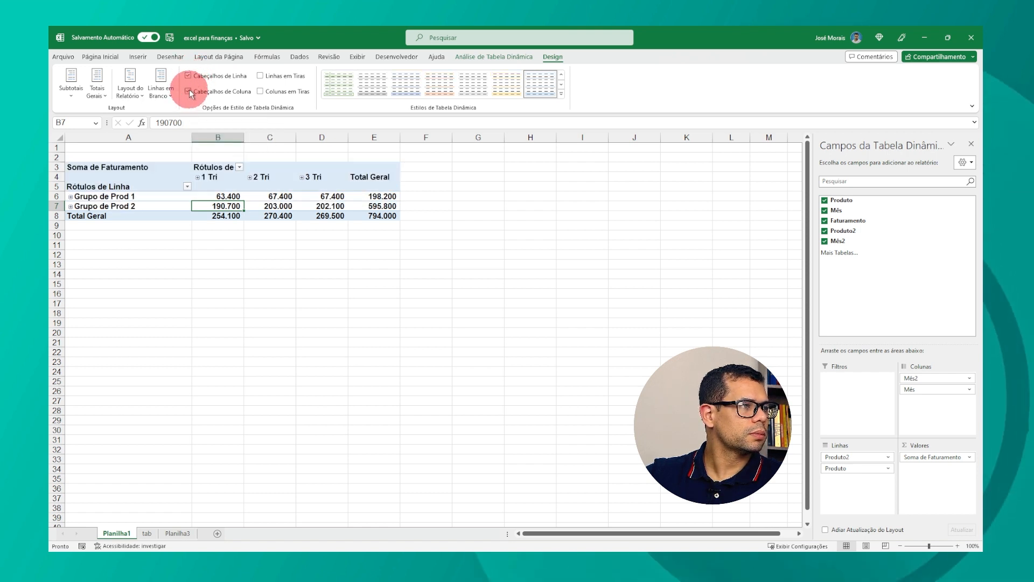
Step: Turn on banded columns for the pivot table and review the subtotal display options without changing them
click(262, 91)
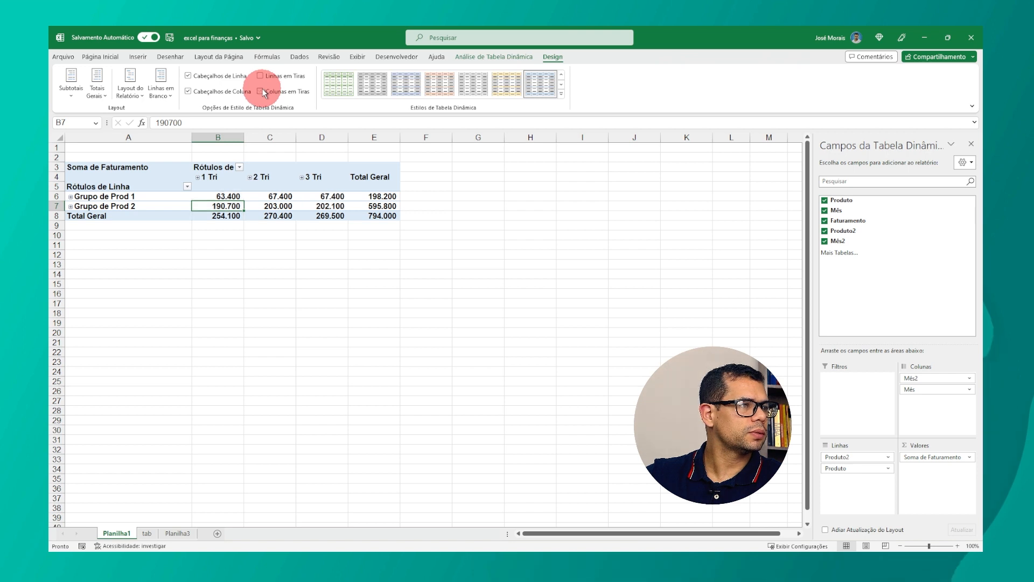
click(266, 77)
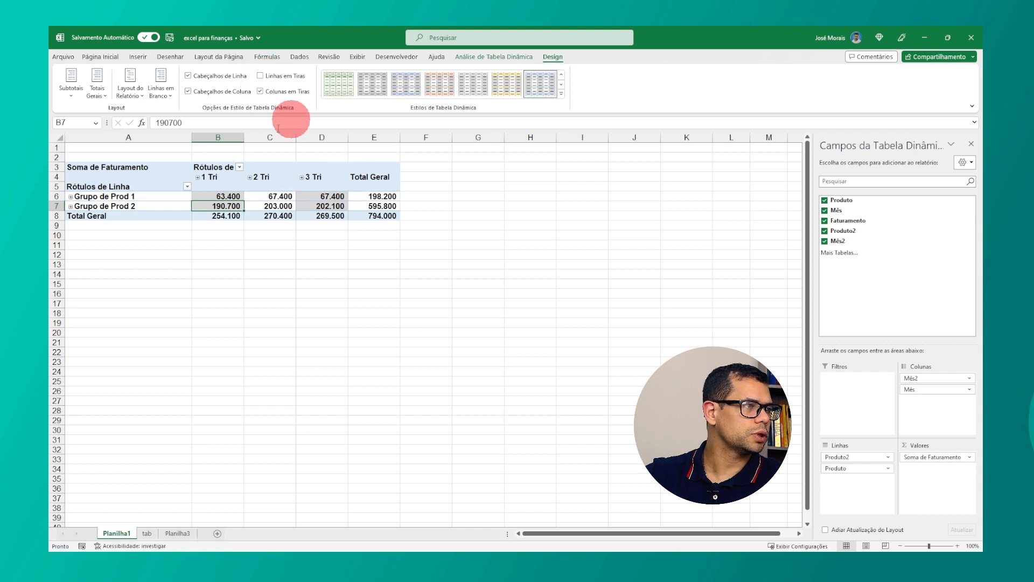
click(72, 91)
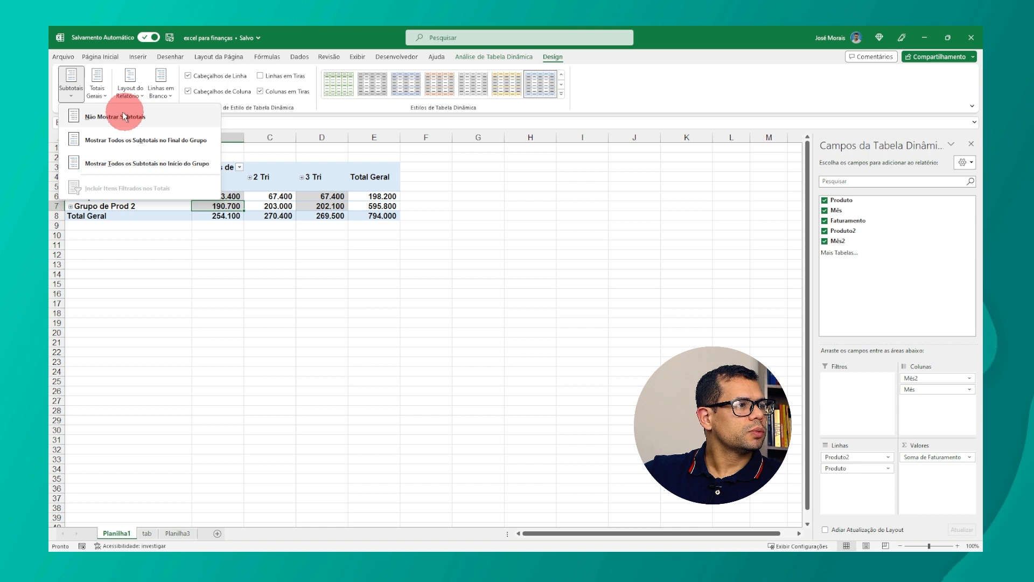
click(386, 197)
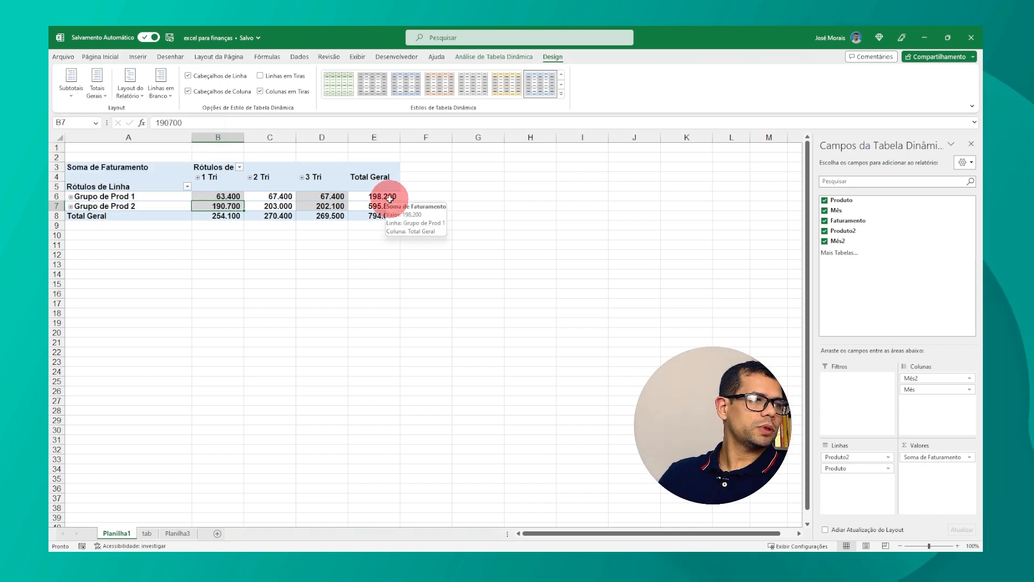
Step: Expand Grupo de Prod 2, Grupo de Prod 1 and the 1 Tri quarter, then select Caixa de Som Bluetooth's monthly values
click(71, 206)
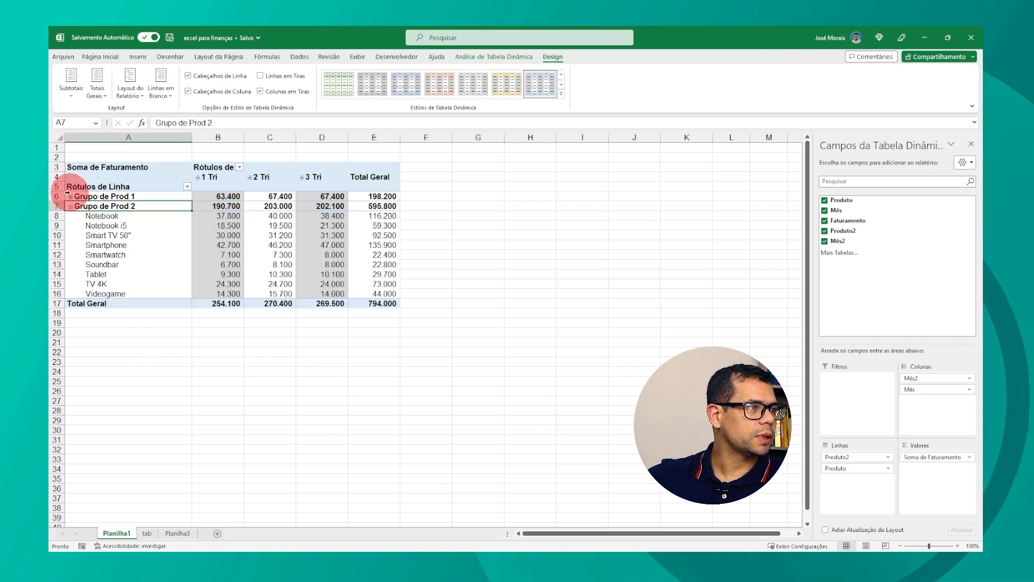
click(71, 197)
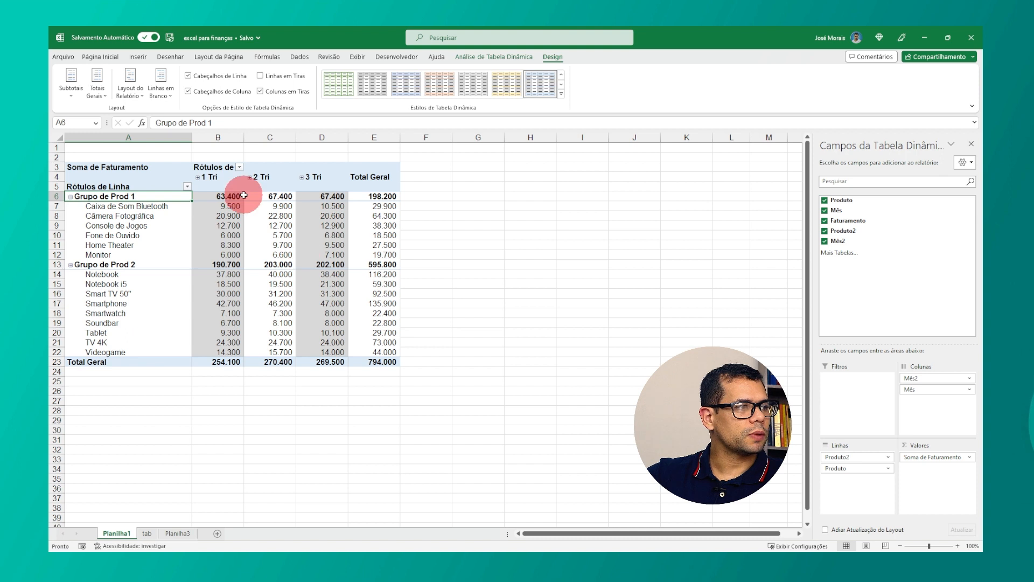
click(202, 176)
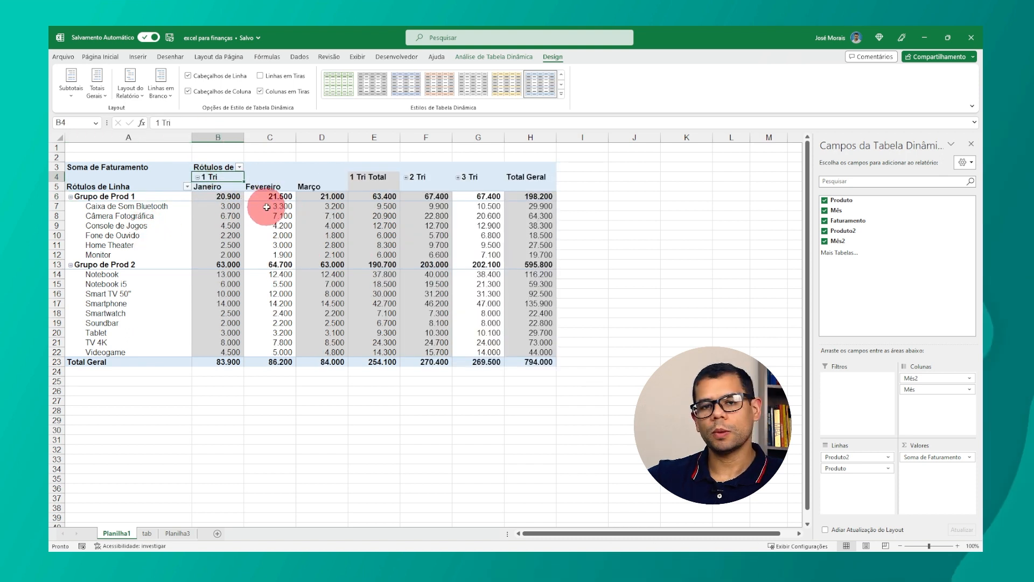
mouse_move(276, 225)
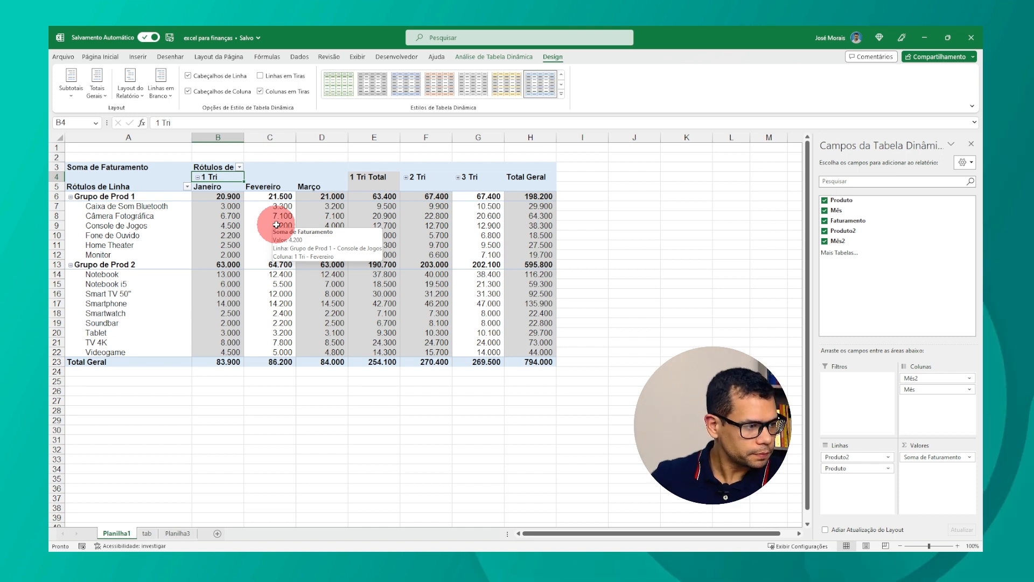
drag(218, 206, 322, 205)
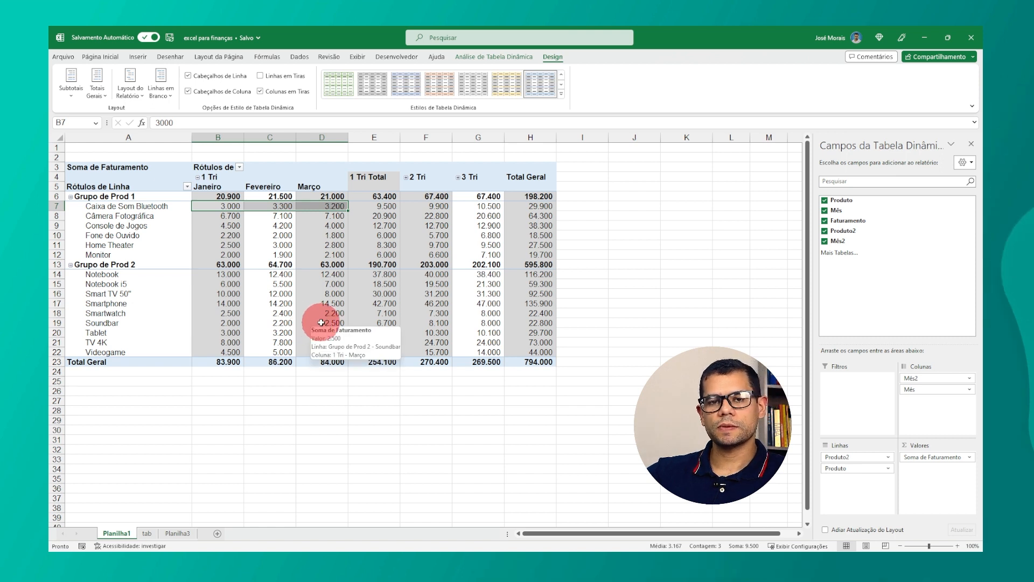